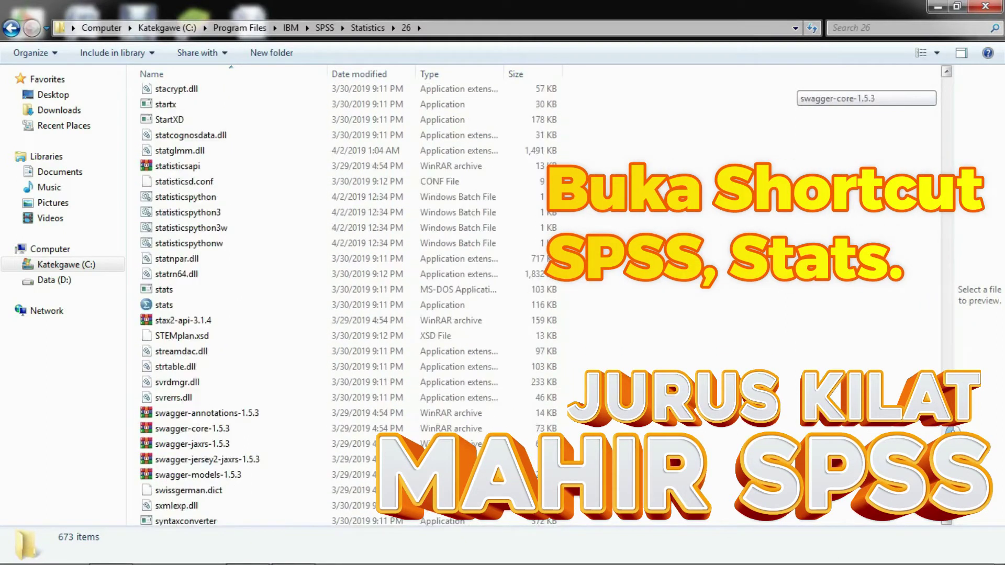
Launch IBM SPSS Statistics with the stats application in the version 26 program folder and start a new dataset.
click(233, 309)
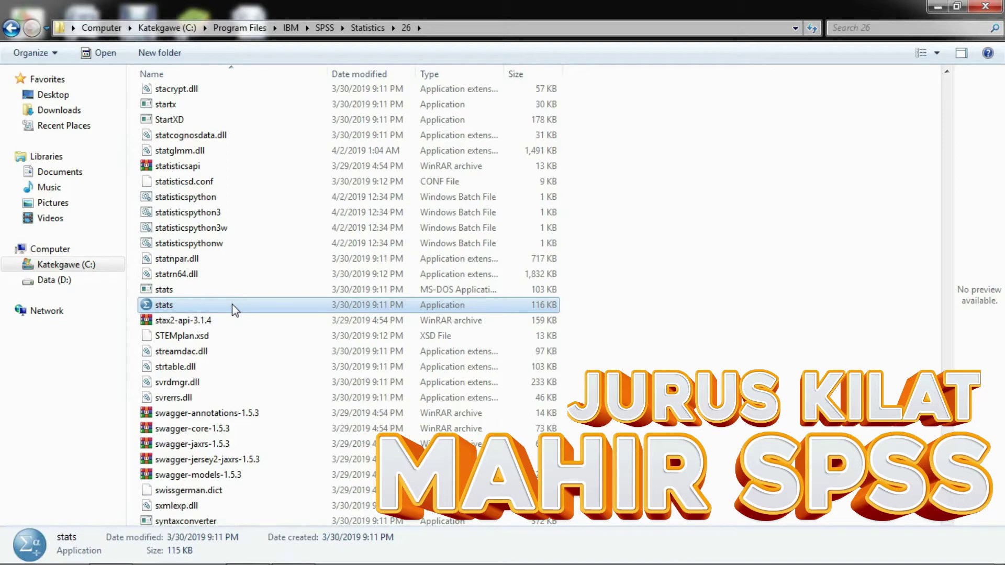
double_click(231, 303)
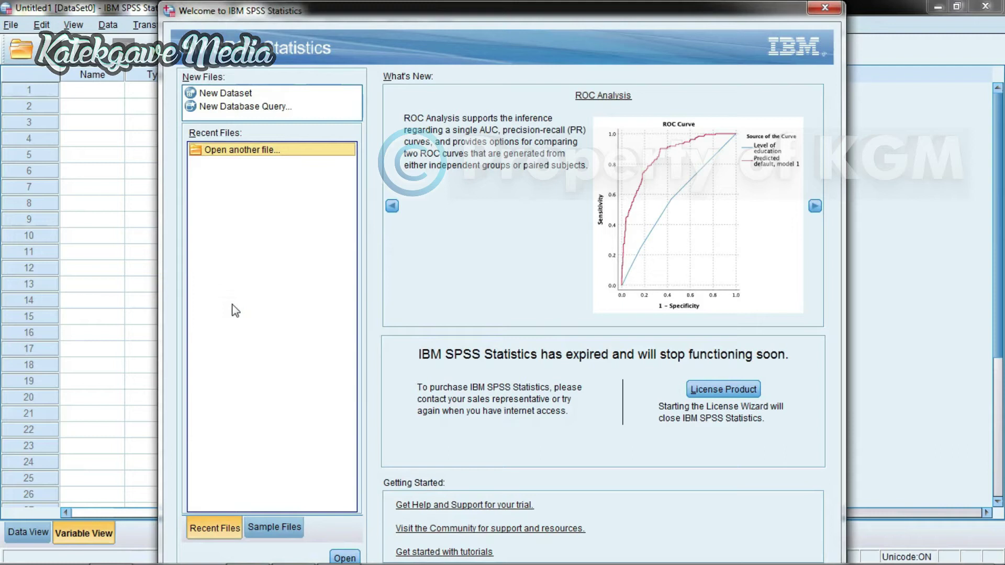
click(266, 93)
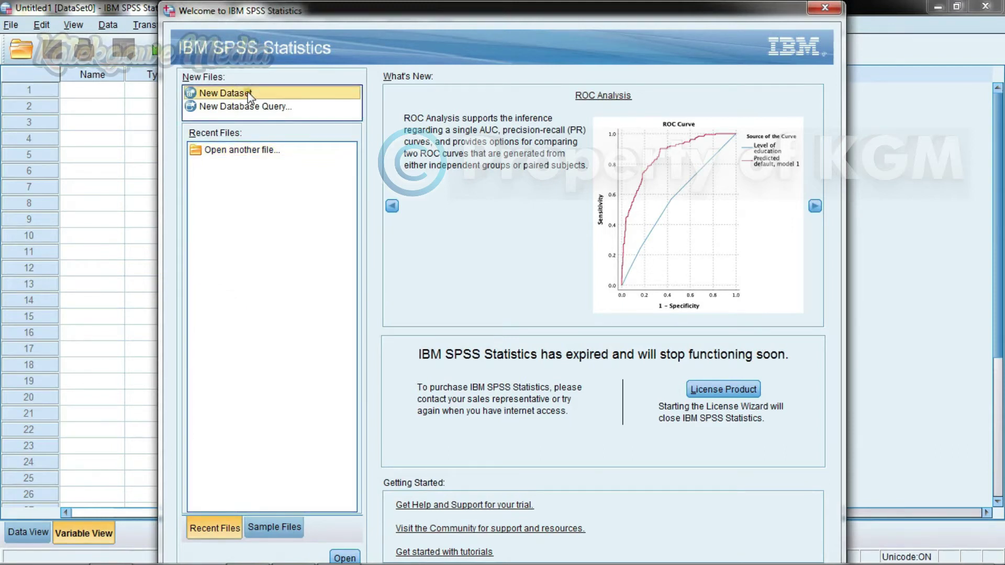
double_click(266, 92)
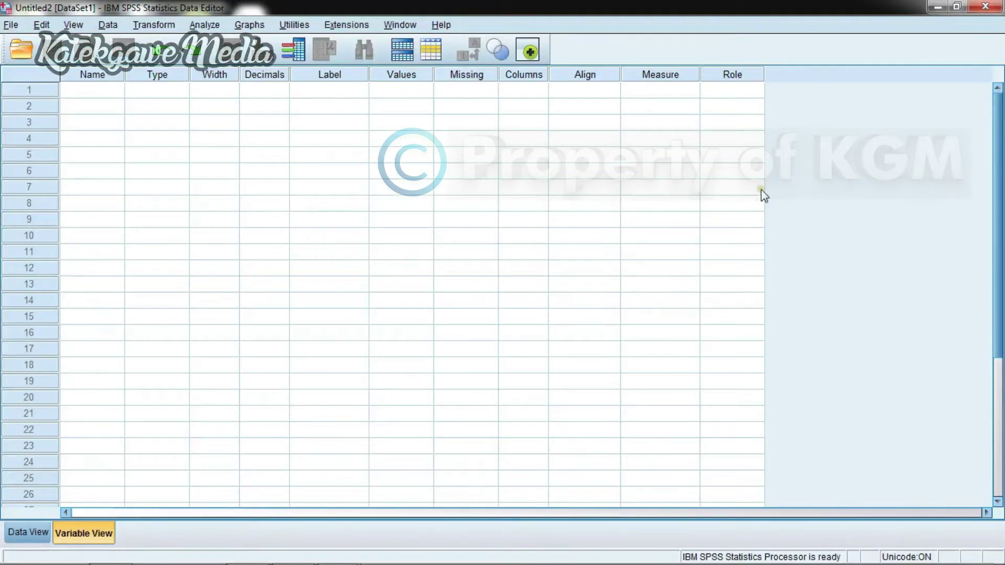
Look over the empty dataset's data grid and its variable definition grid, ending on the variable definitions.
click(98, 91)
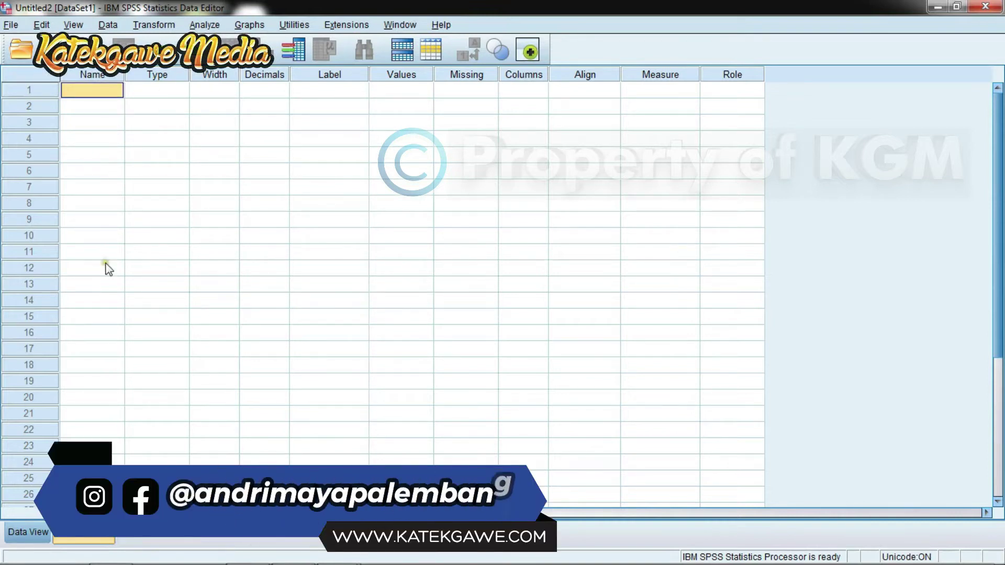
click(32, 535)
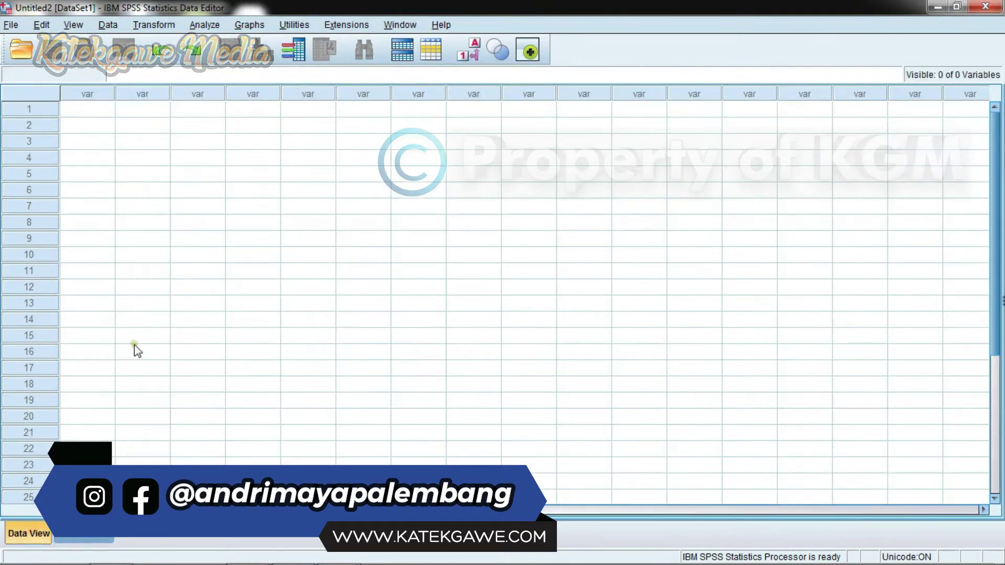
click(102, 538)
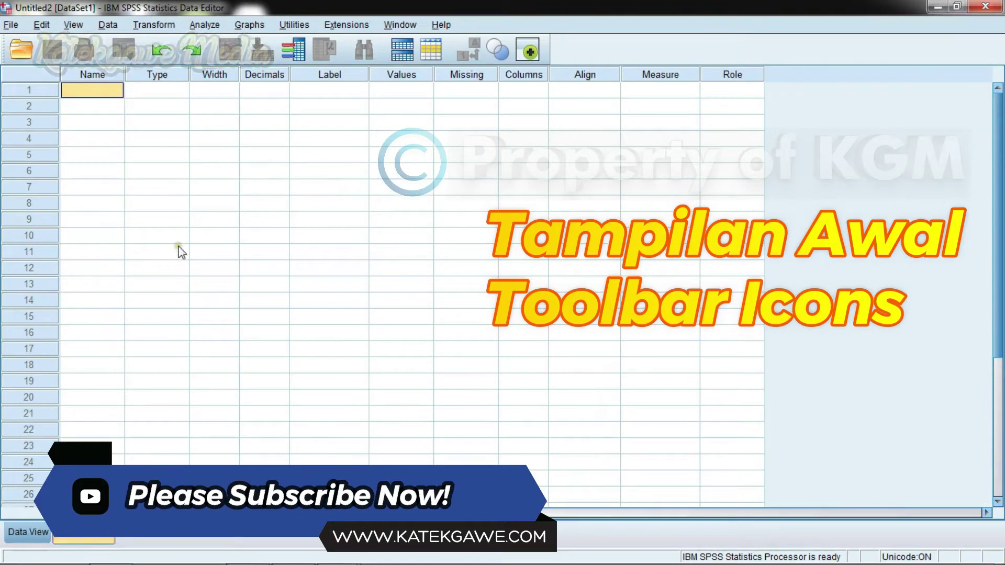
scroll(256, 251, down, 3)
scroll(256, 254, down, 2)
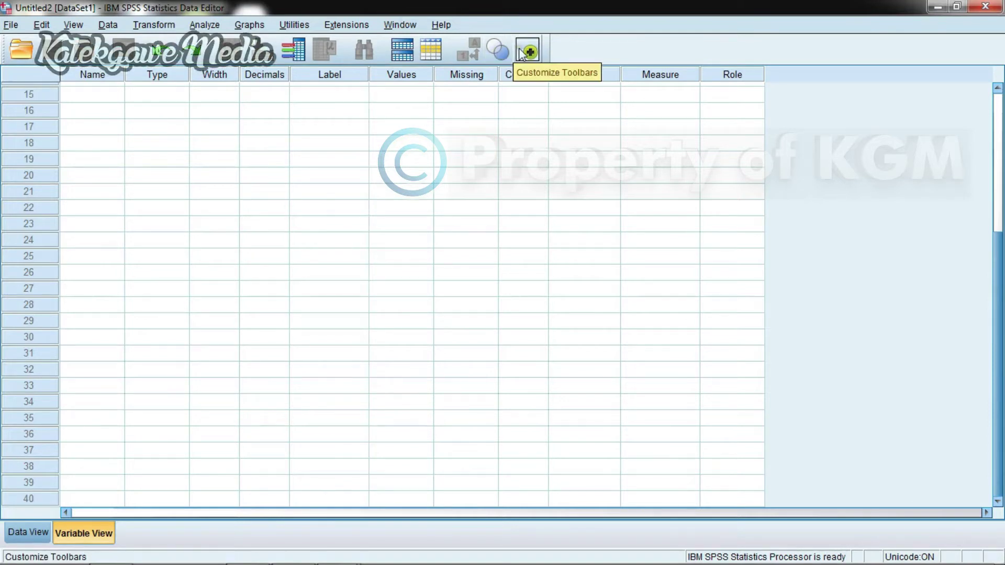
Examine the available file commands, including the new, open, import data, export, data file information, repository and recently used entries.
click(11, 25)
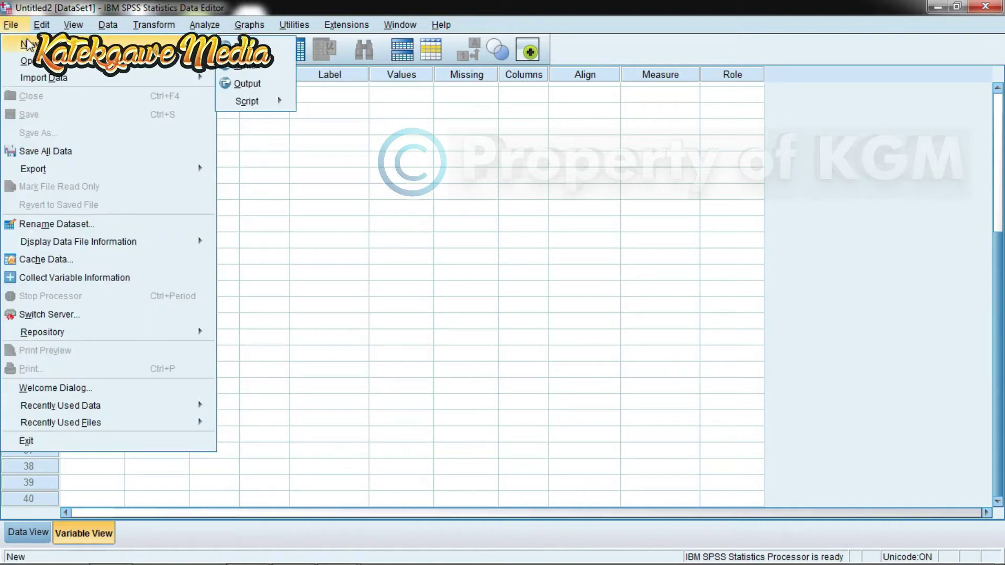
mouse_move(38, 67)
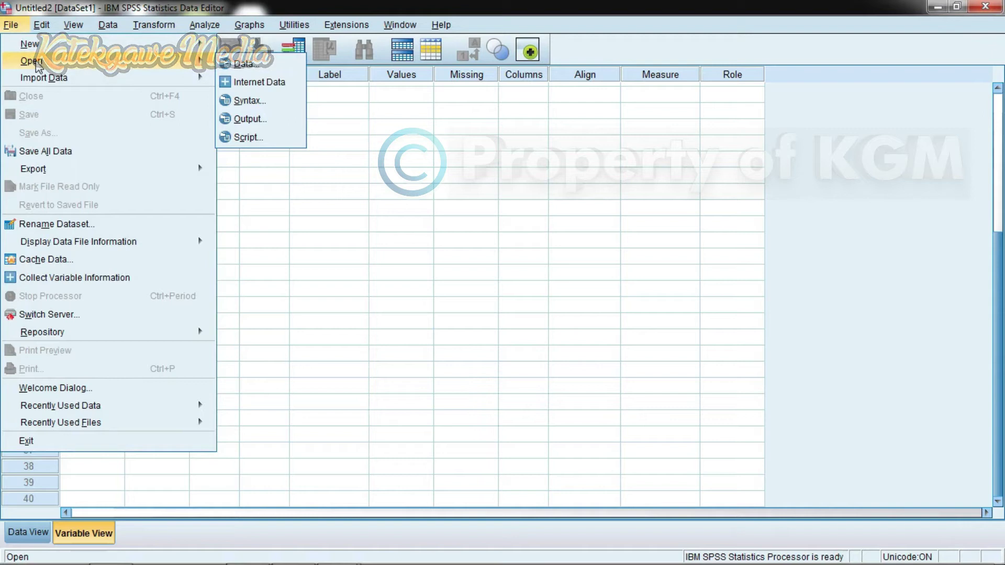
mouse_move(41, 84)
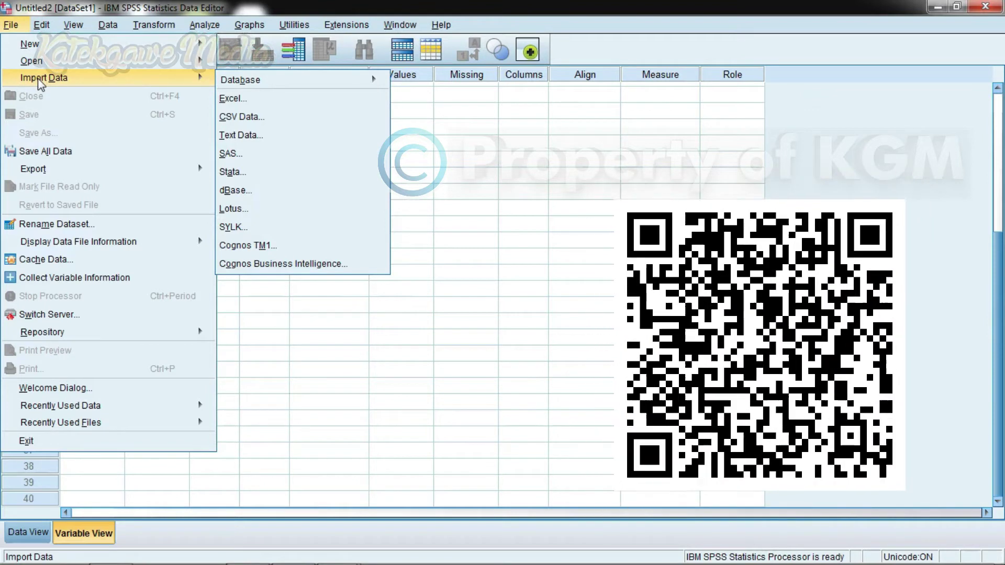
mouse_move(253, 85)
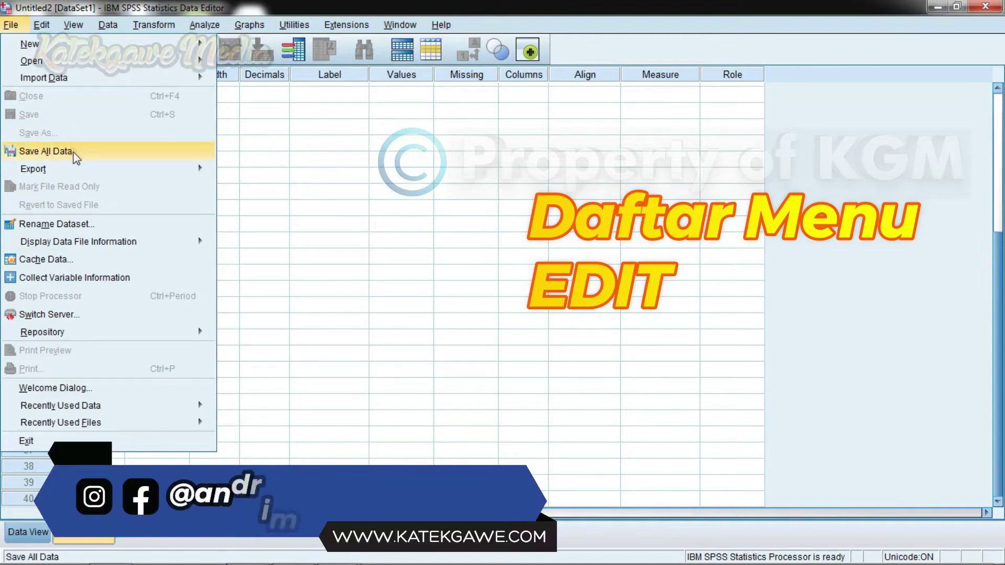
mouse_move(81, 172)
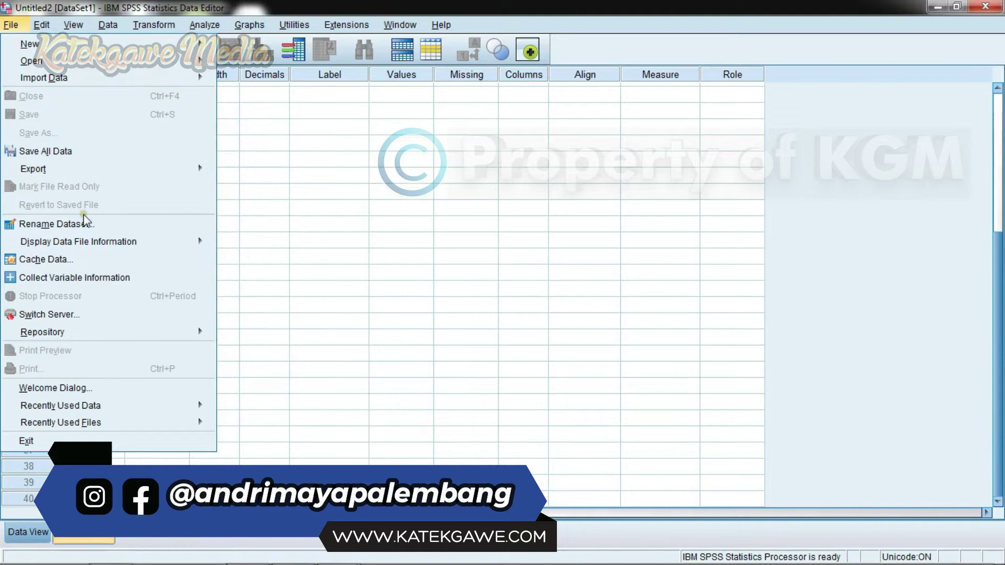
mouse_move(87, 241)
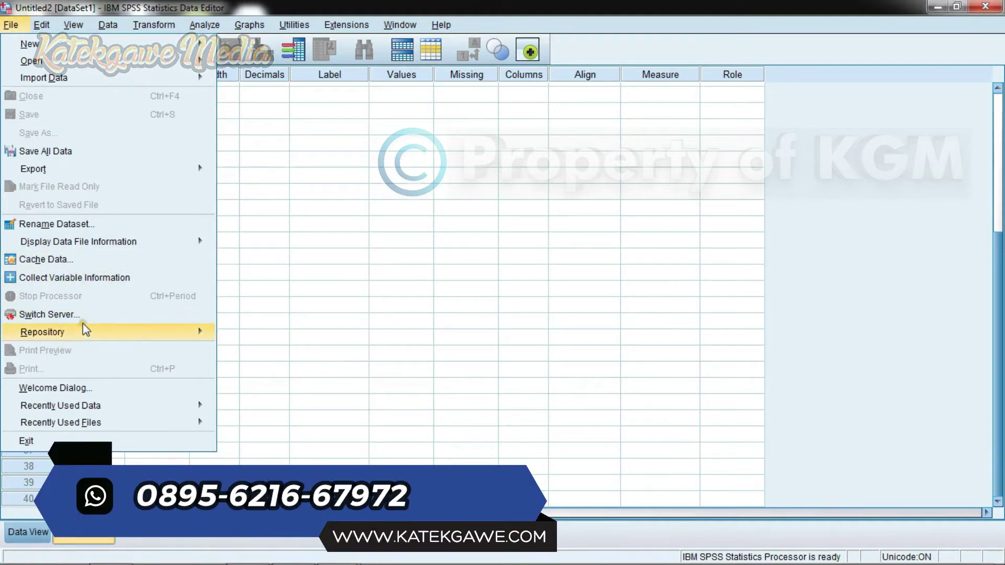
mouse_move(87, 331)
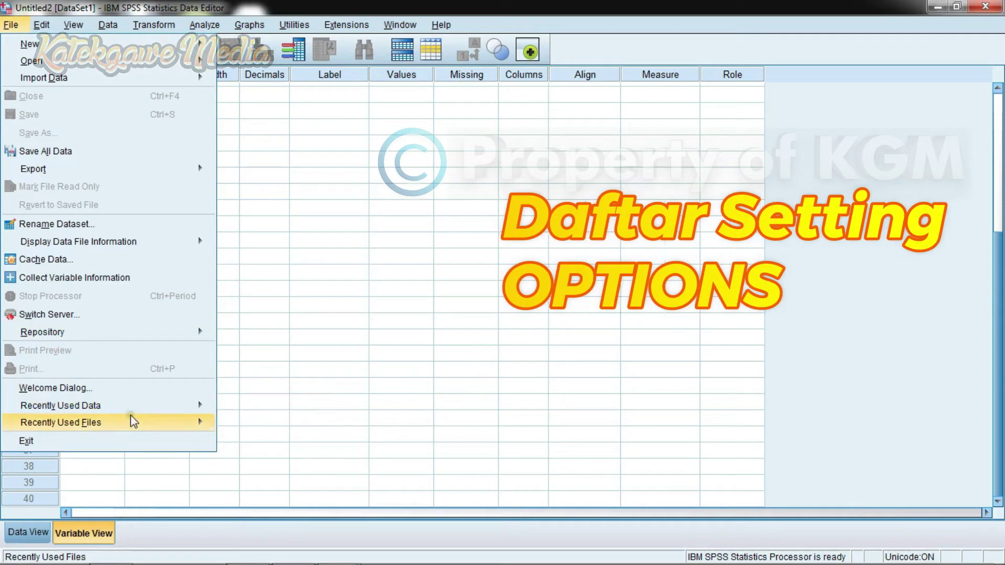
mouse_move(133, 422)
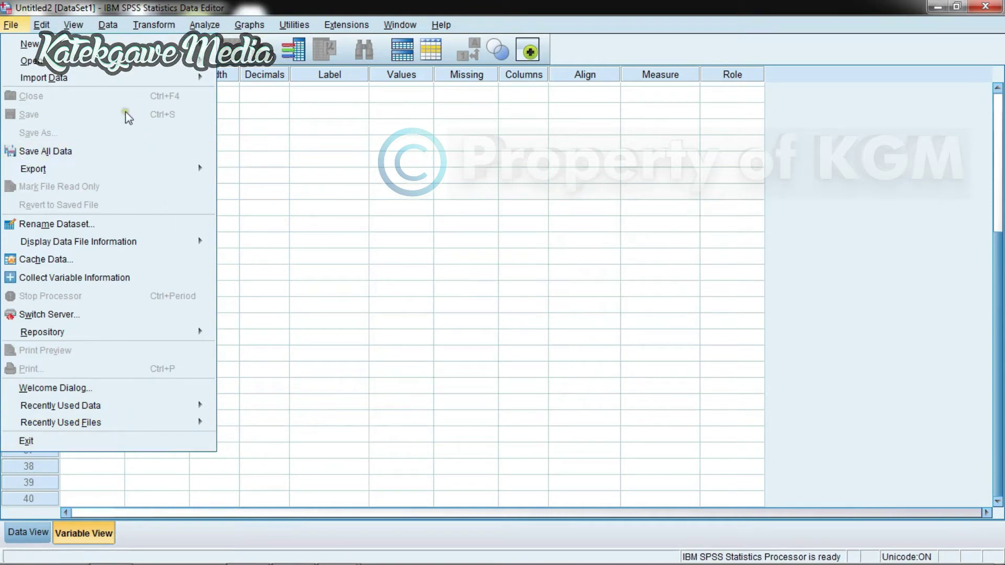
Open the program options and review the General, Language, Viewer, Data, Currency and Output settings.
mouse_move(42, 27)
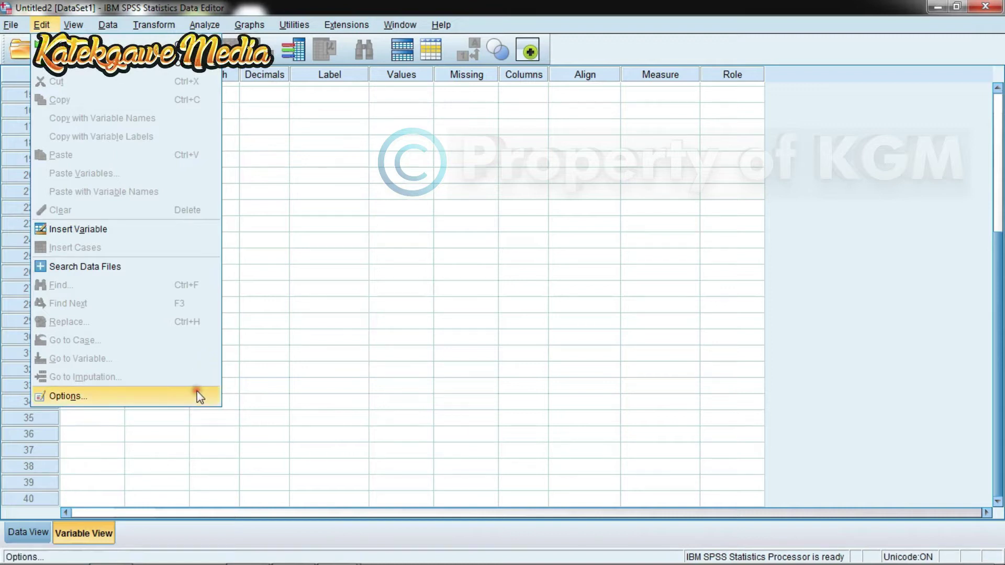
click(170, 401)
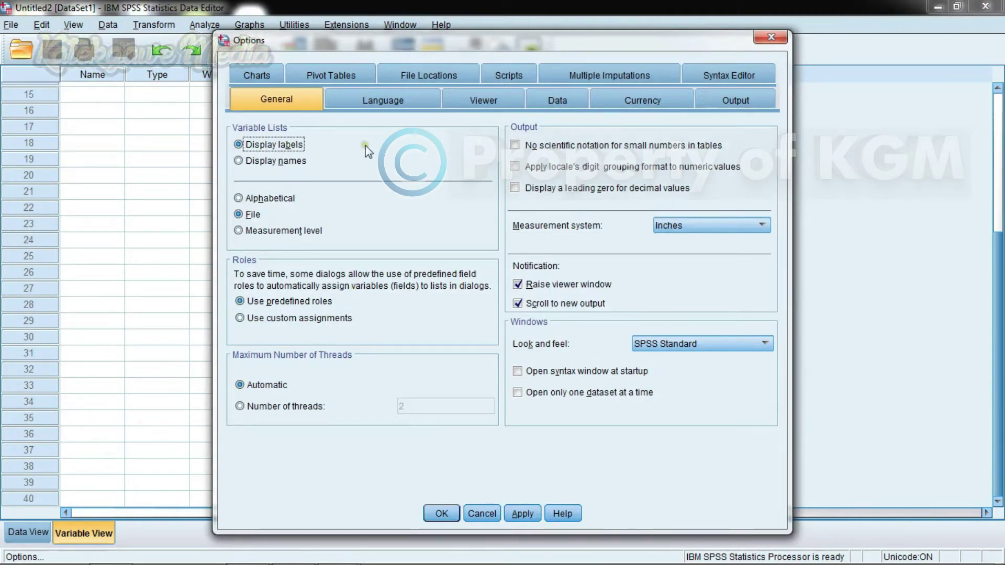
click(389, 106)
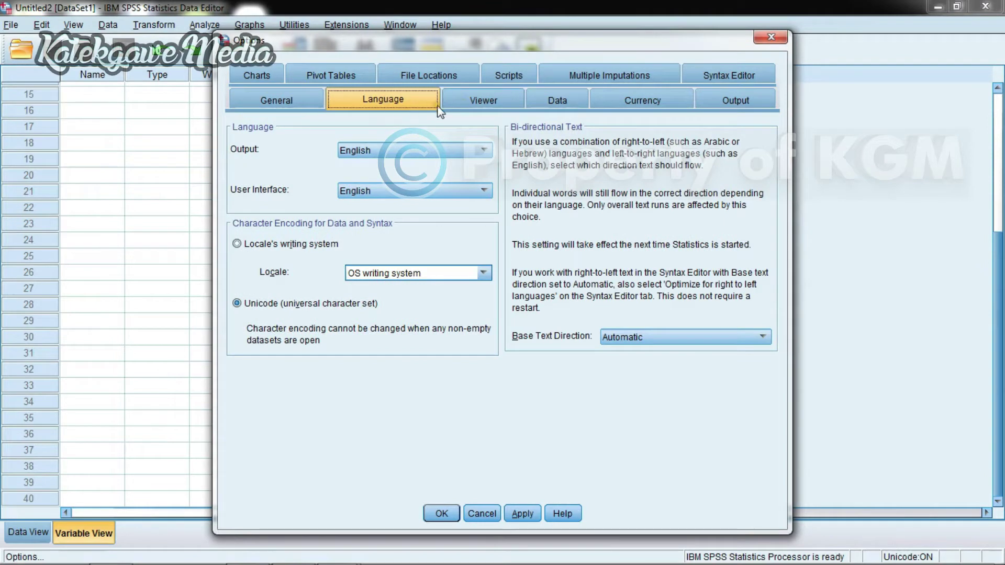
click(469, 104)
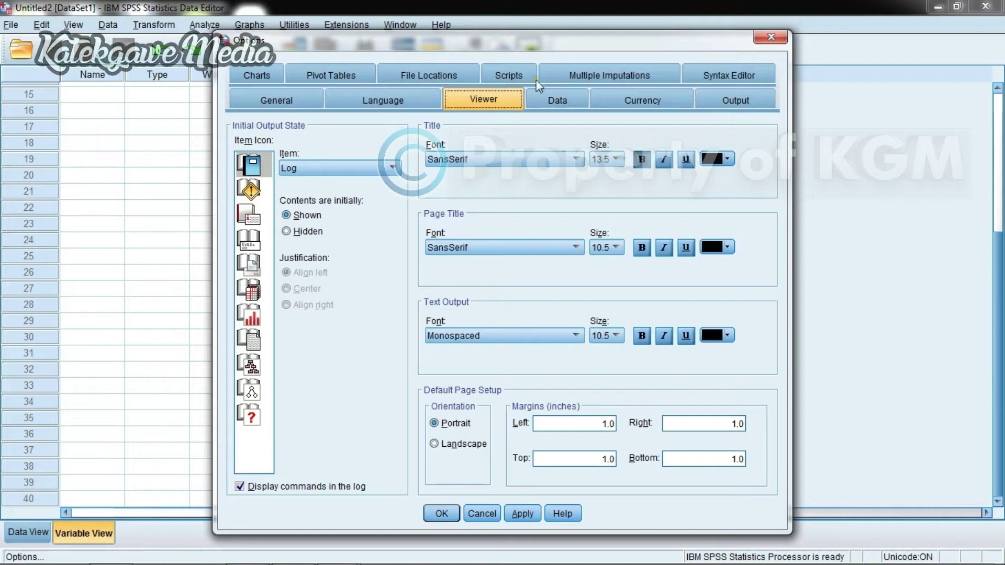
click(542, 97)
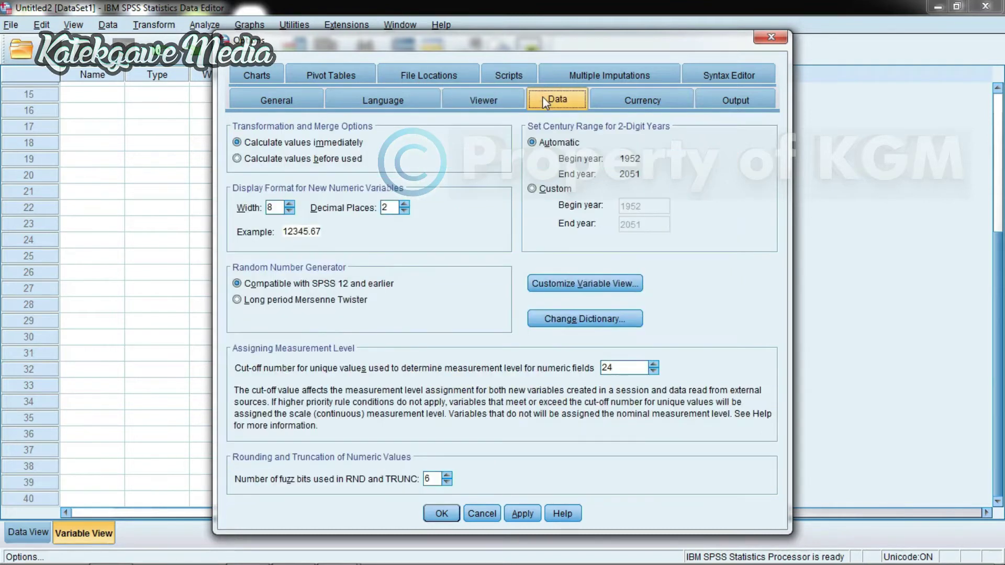
click(647, 102)
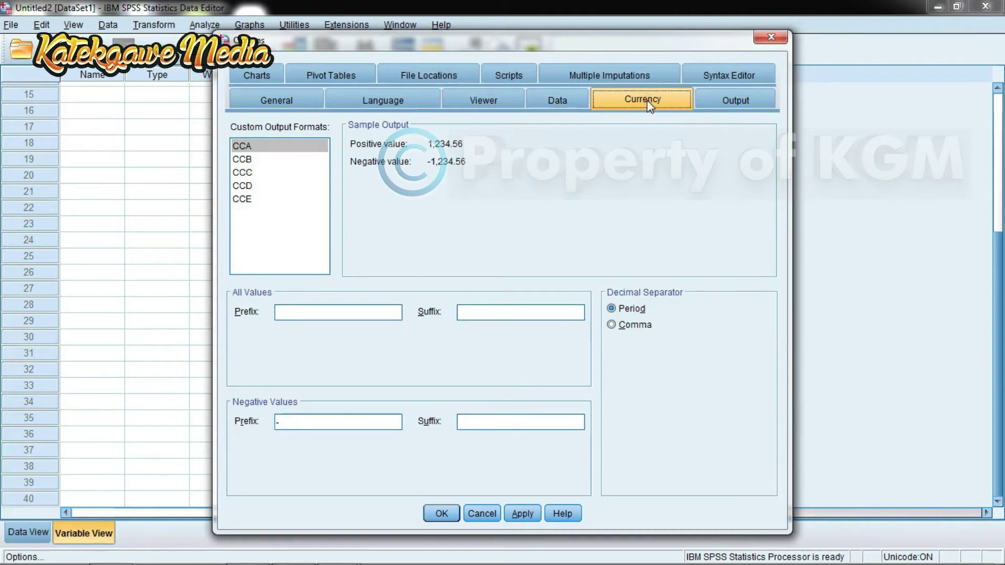
click(725, 96)
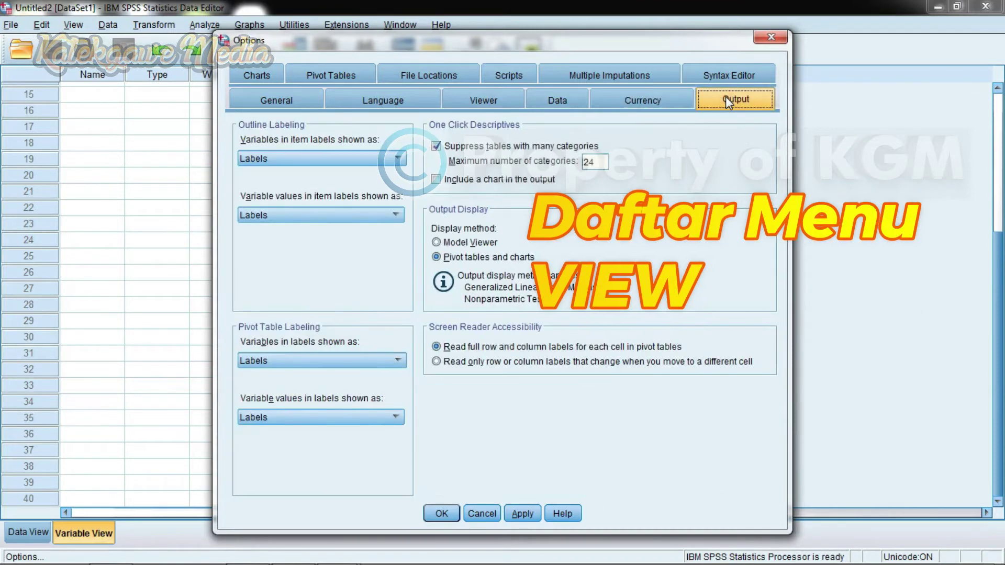
Review the Charts, Pivot Tables, File Locations, Scripts, Multiple Imputations and Syntax Editor options, and close the options dialog.
click(258, 76)
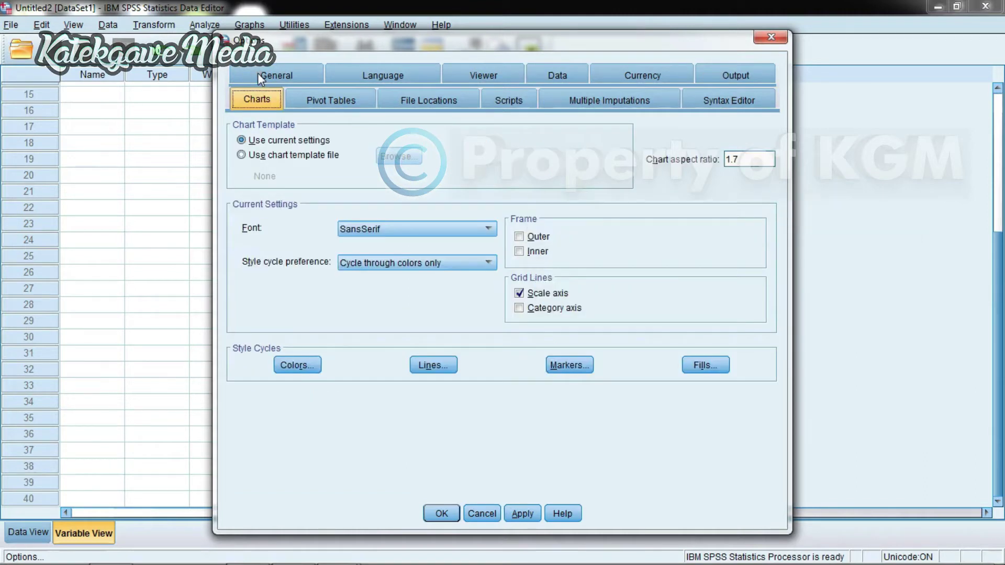
click(323, 105)
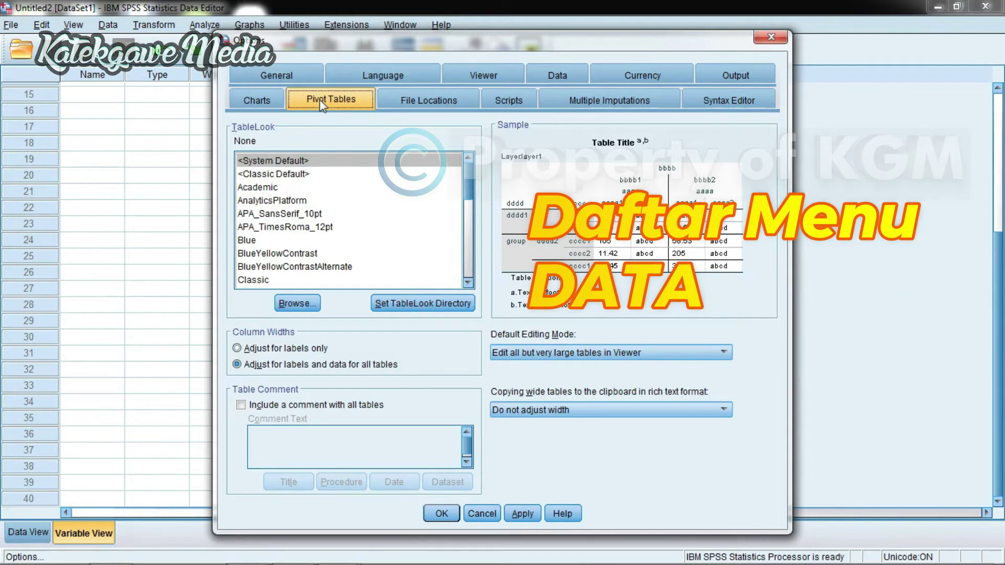
click(415, 98)
click(502, 100)
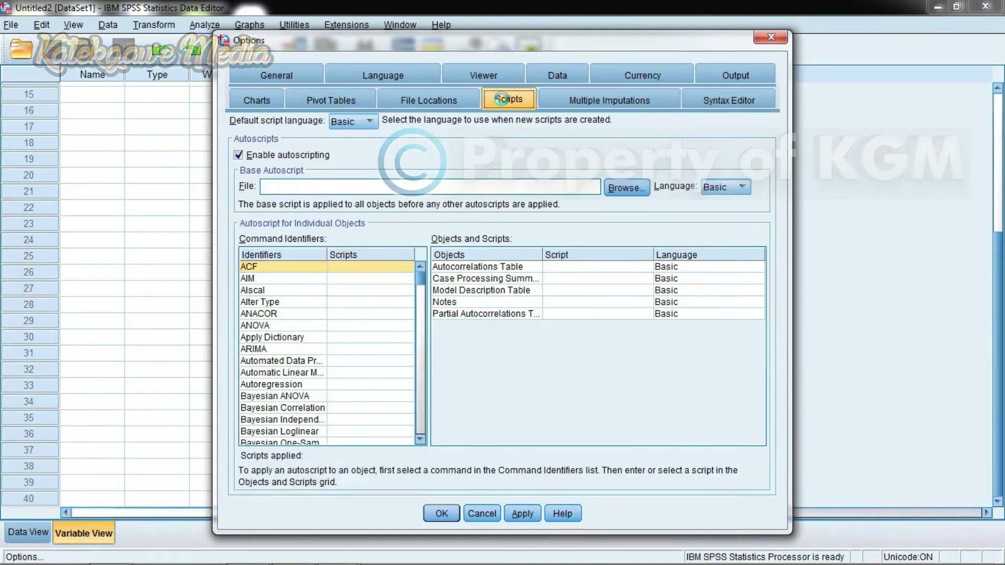
click(585, 103)
click(722, 107)
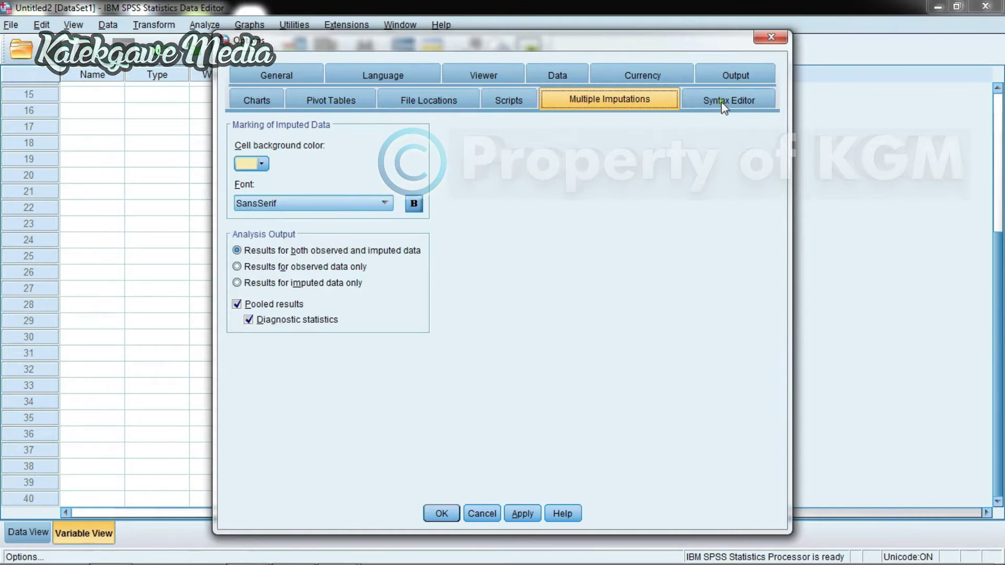
click(442, 513)
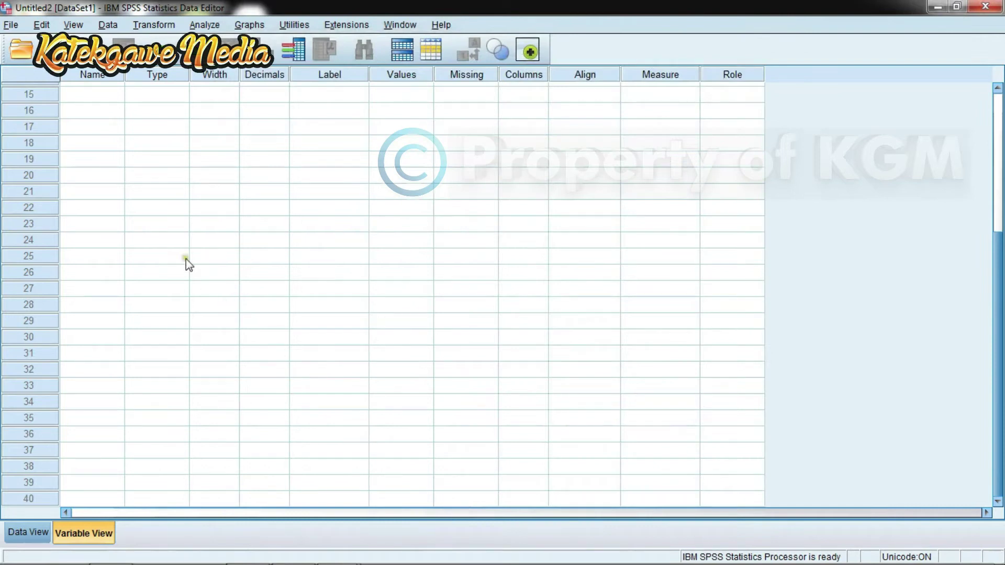
Examine the available view, data and transform commands, including merging files, orthogonal design, recoding, binning and random number generators.
click(74, 25)
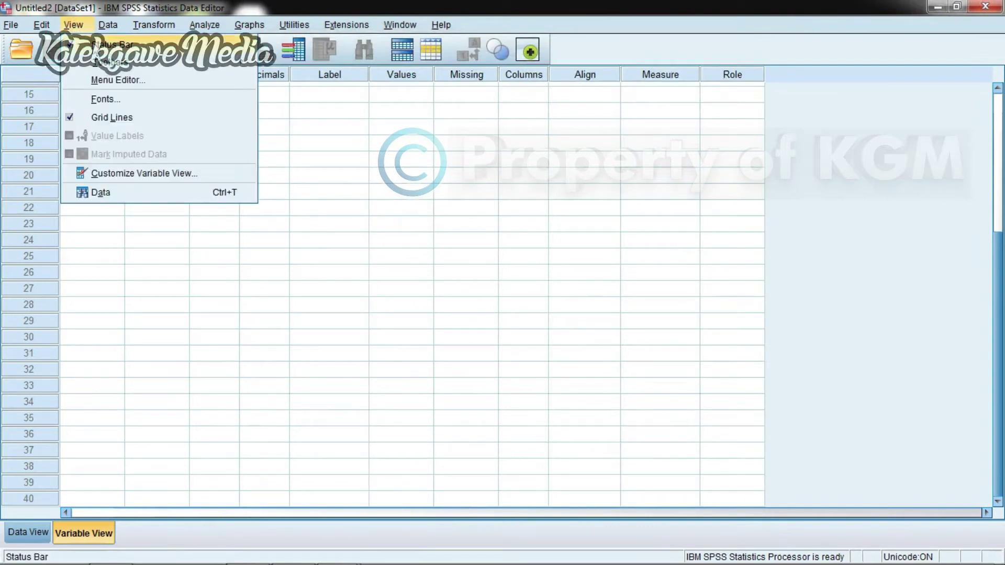
mouse_move(130, 69)
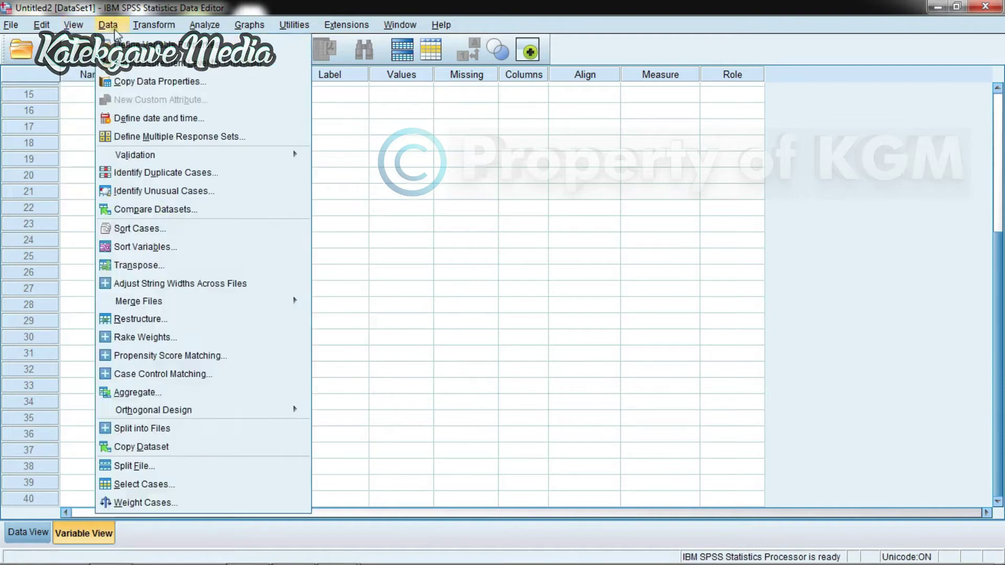
mouse_move(153, 24)
mouse_move(112, 27)
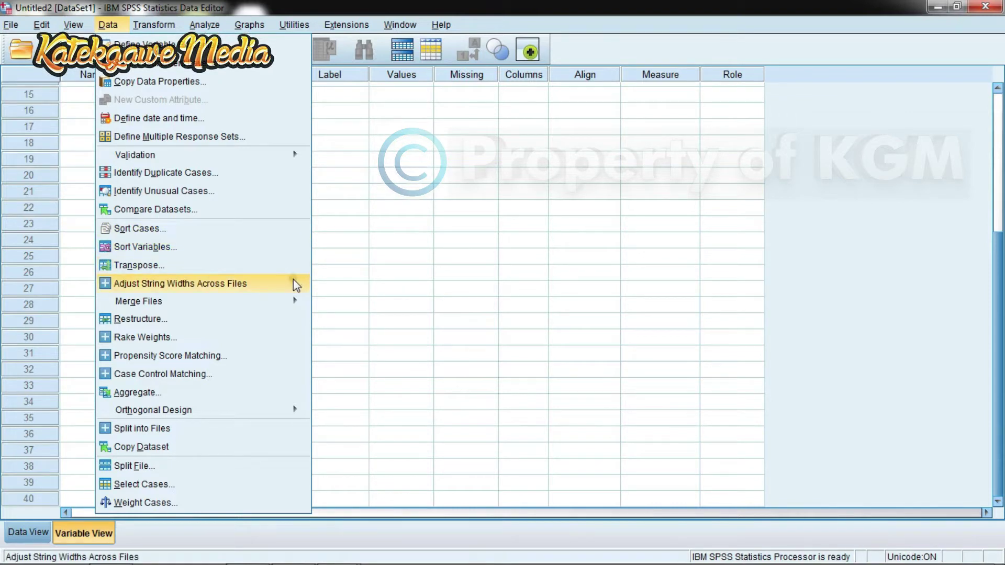
mouse_move(294, 299)
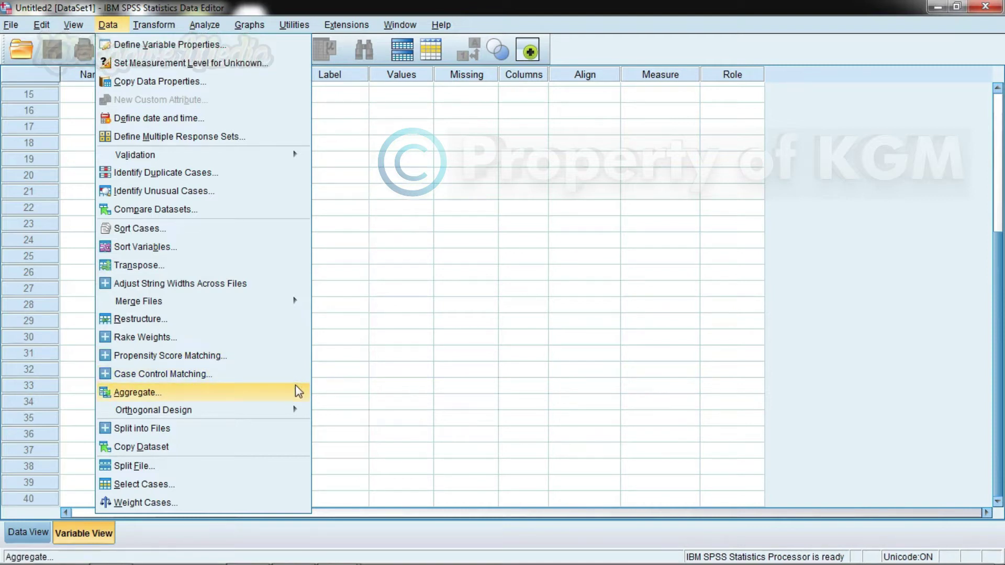
mouse_move(291, 404)
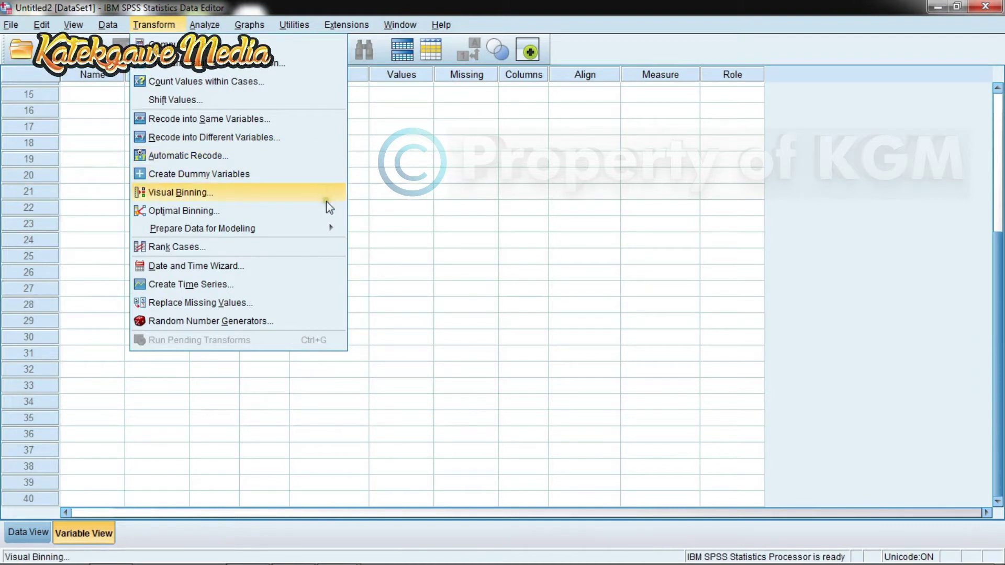
mouse_move(328, 229)
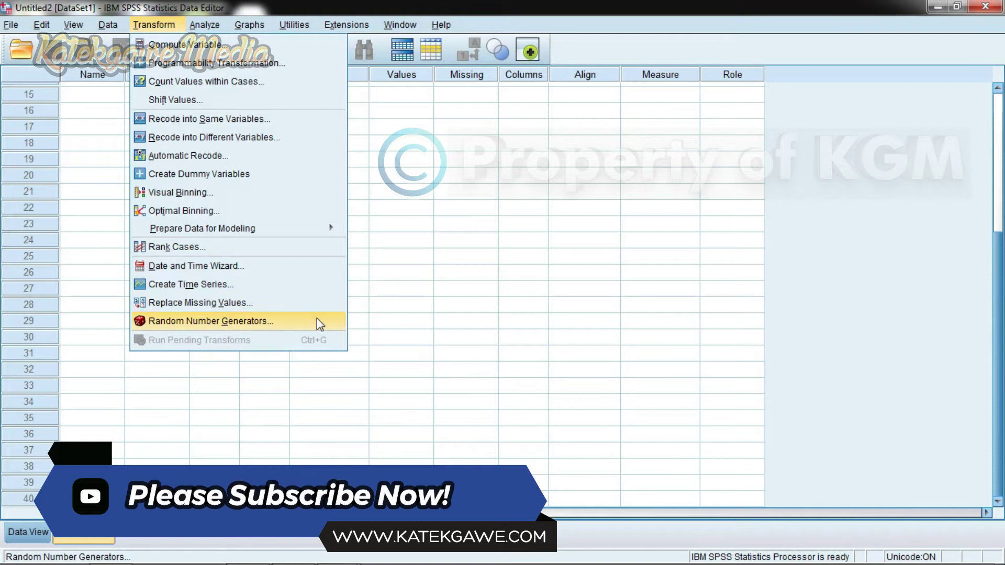
Examine the analysis procedures from Reports, Descriptive Statistics, Bayesian Statistics and Tables through General Linear Model, Mixed Models, Correlate, Regression and Loglinear.
mouse_move(206, 25)
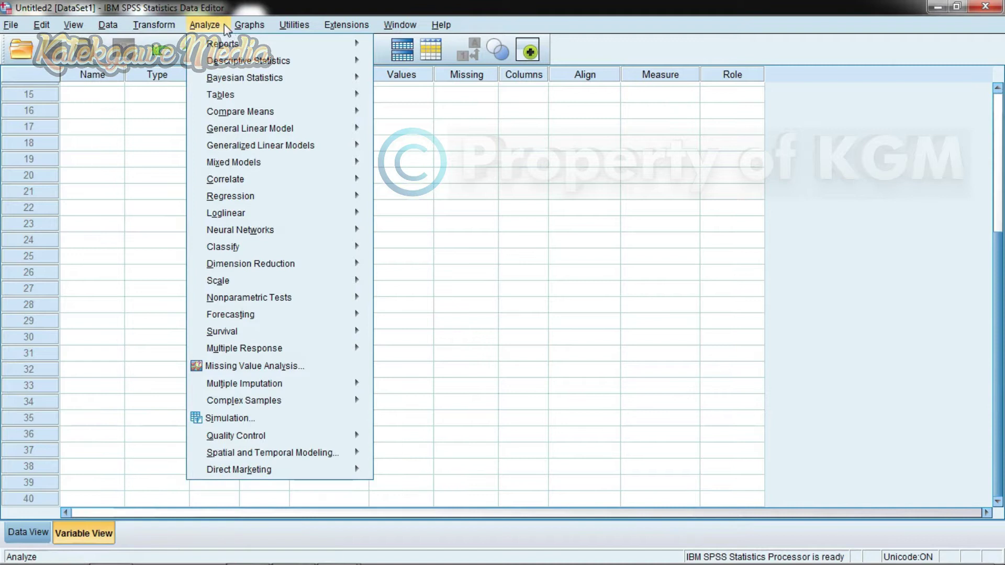
mouse_move(358, 48)
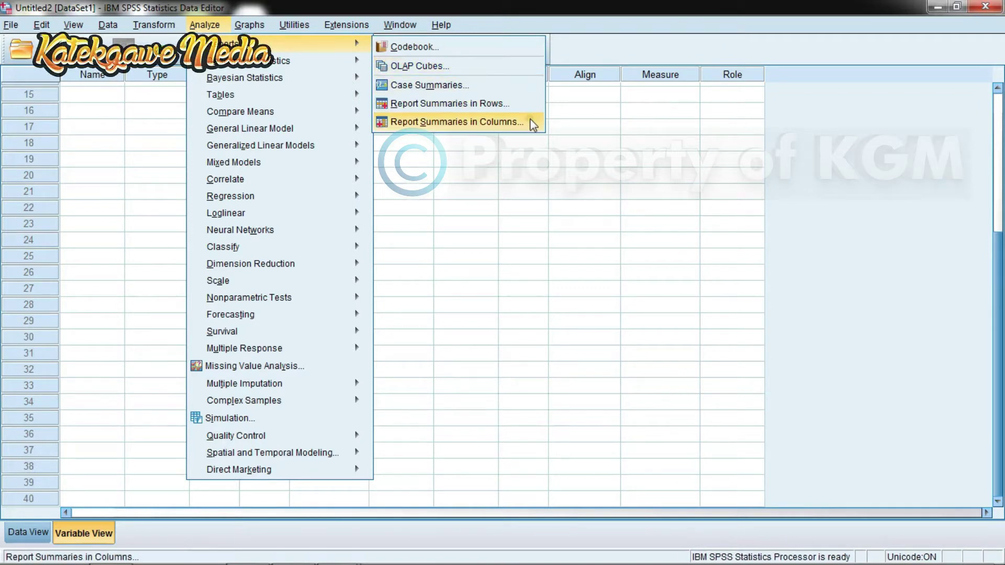
mouse_move(316, 66)
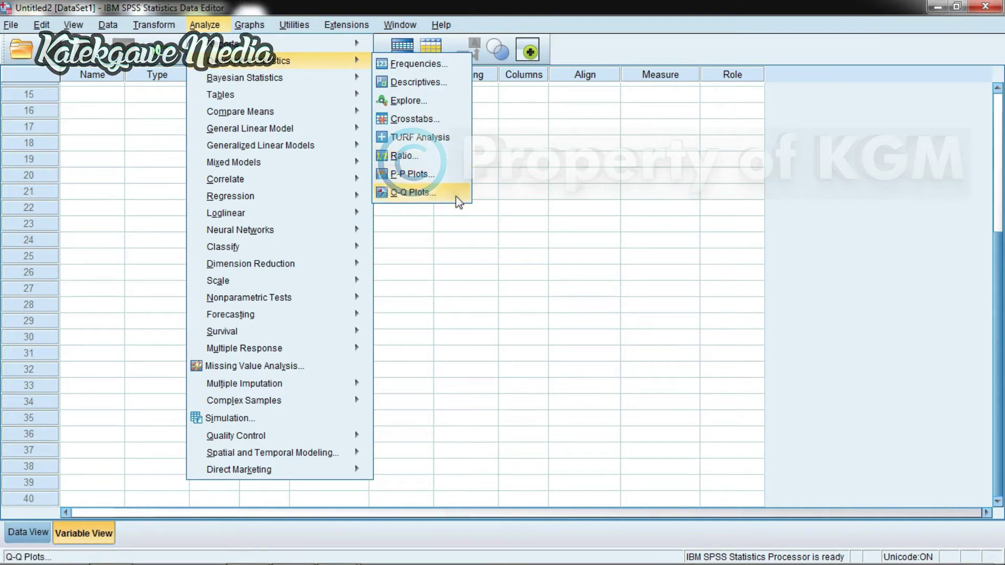
mouse_move(295, 84)
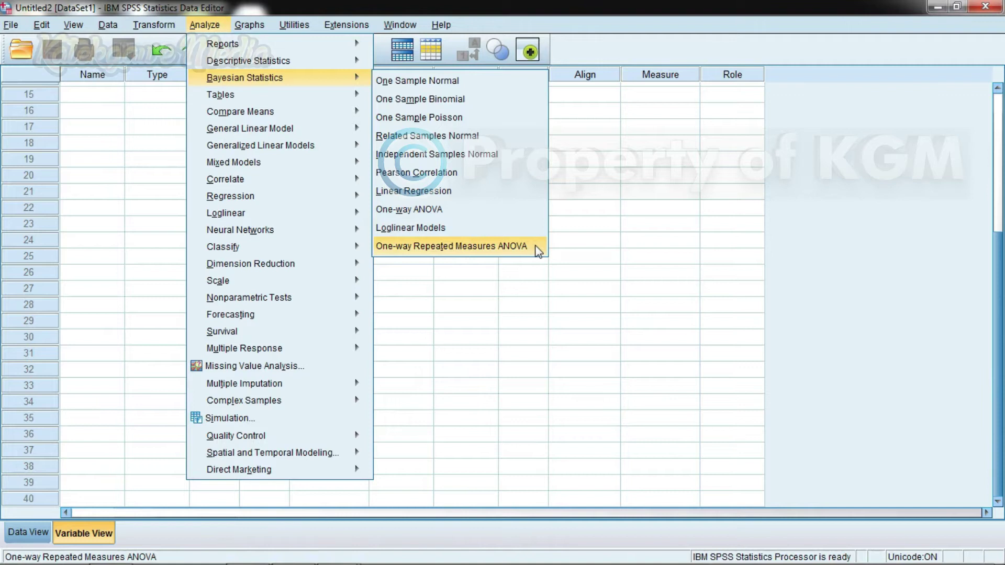
mouse_move(326, 102)
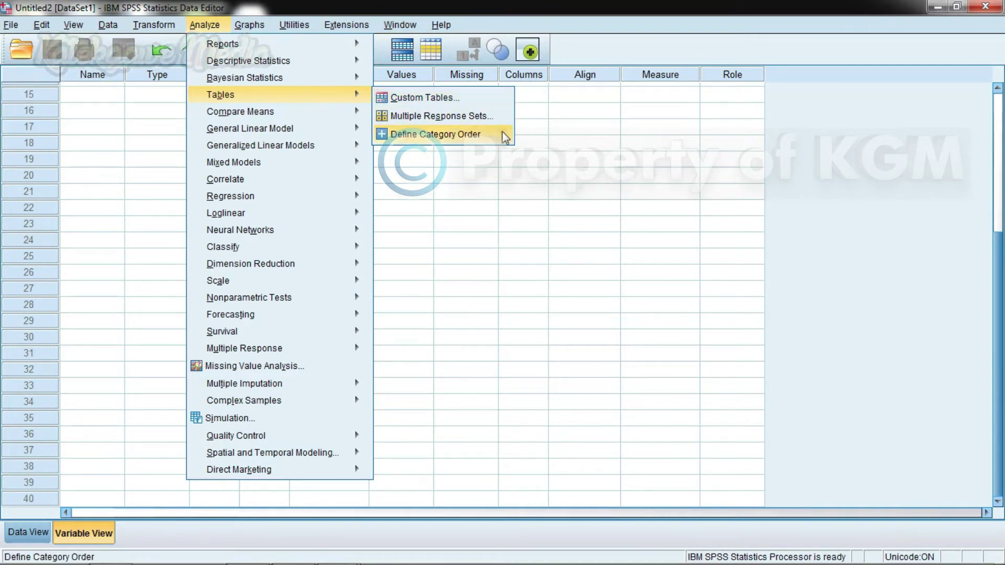
mouse_move(300, 115)
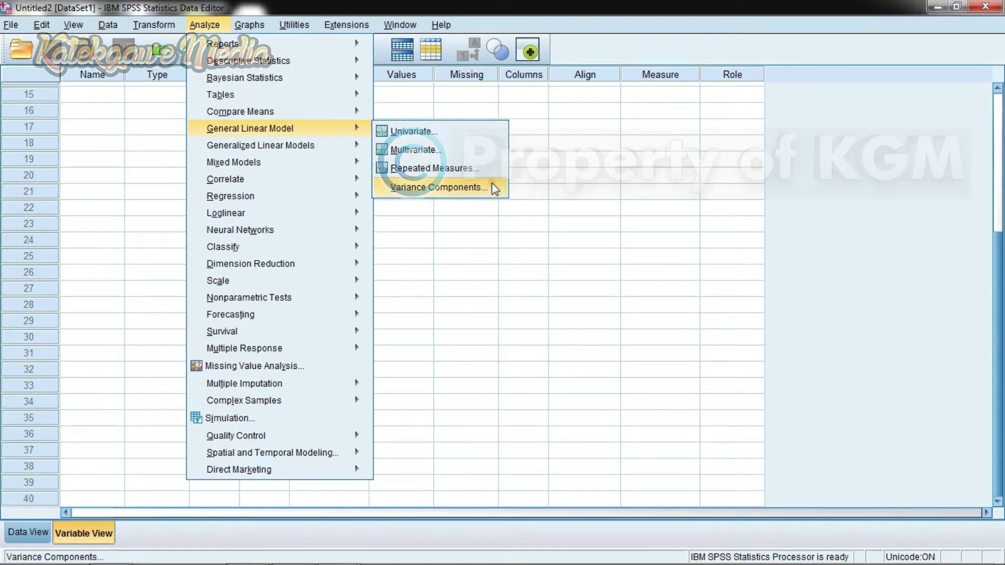
mouse_move(305, 149)
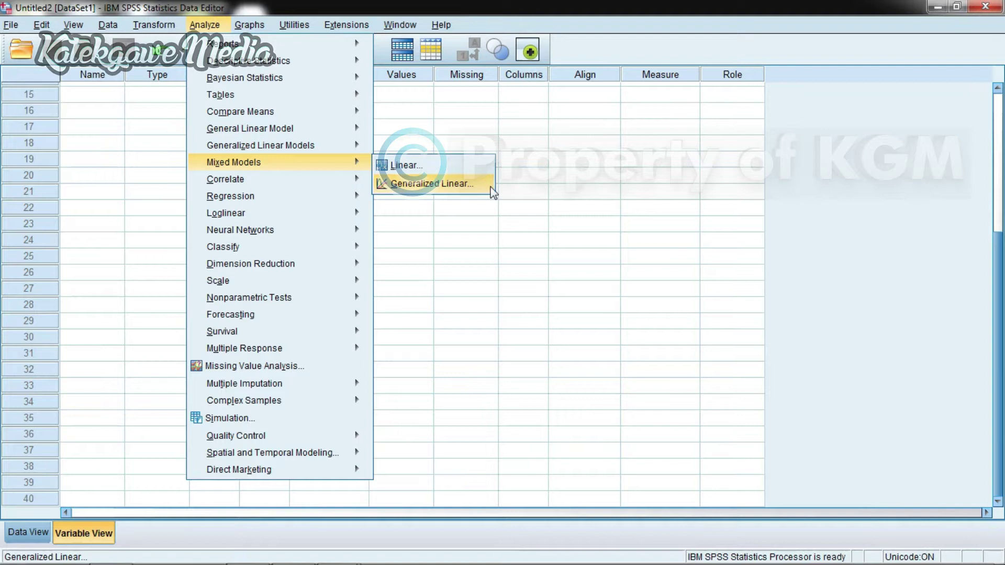
mouse_move(306, 177)
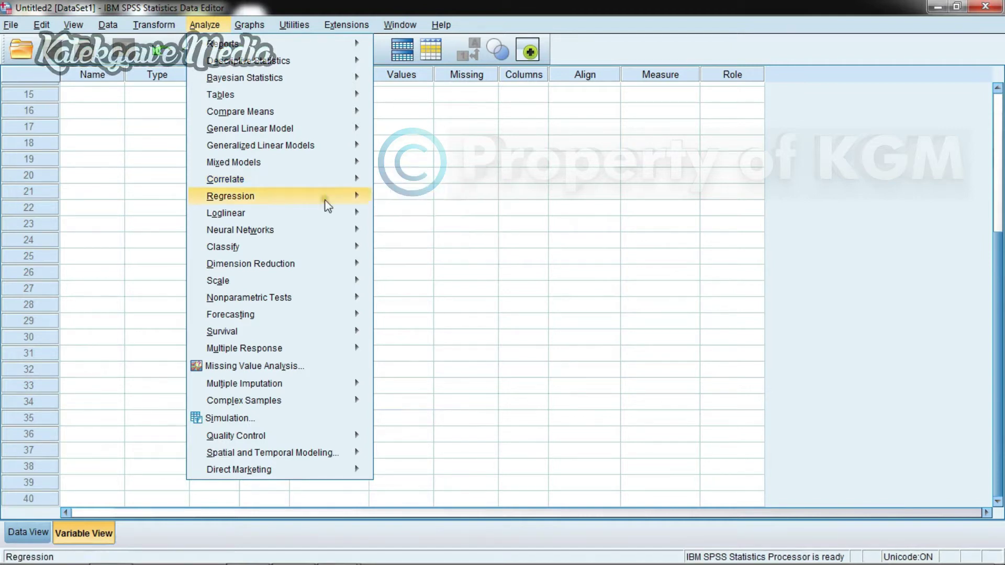
mouse_move(278, 198)
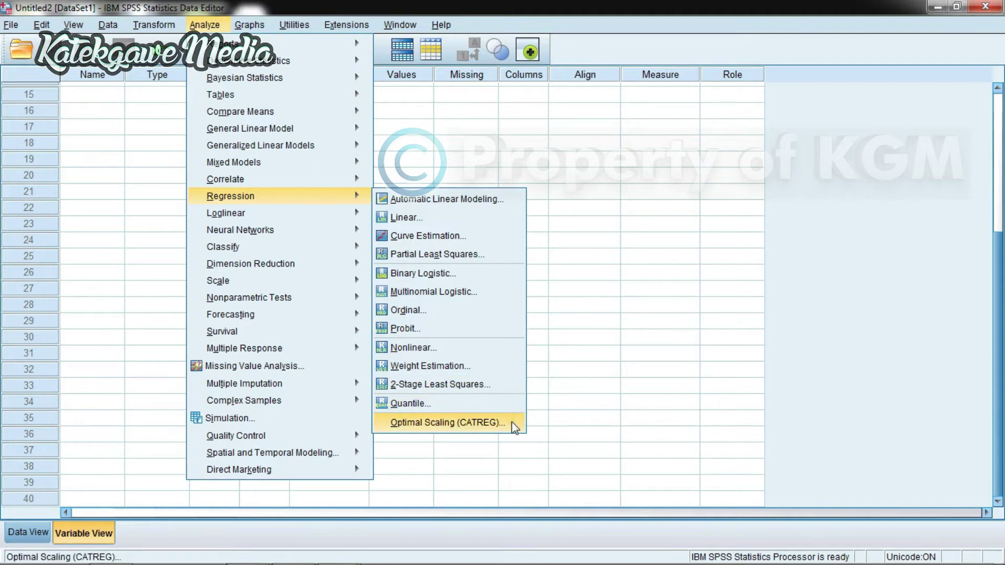
mouse_move(320, 214)
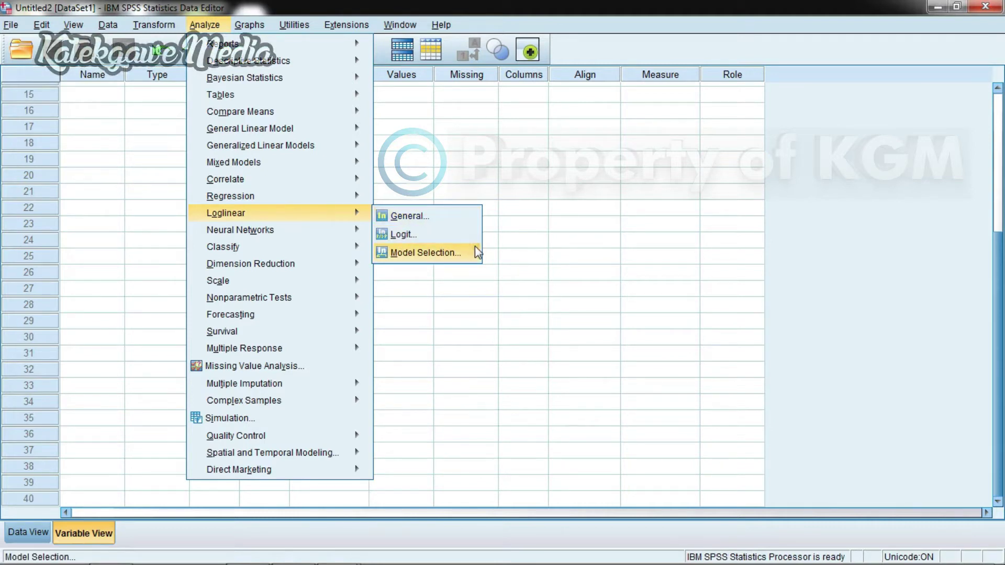
Examine the remaining analysis procedures from Neural Networks, Classify and Nonparametric Tests through Survival, Multiple Imputation, Simulation, Spatial and Temporal Modeling and Direct Marketing.
mouse_move(321, 235)
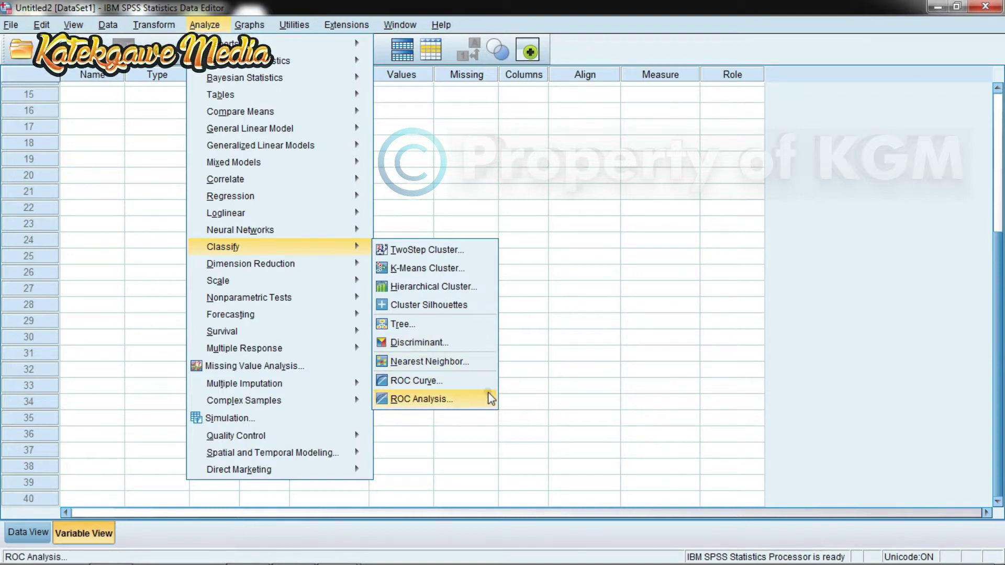
mouse_move(326, 271)
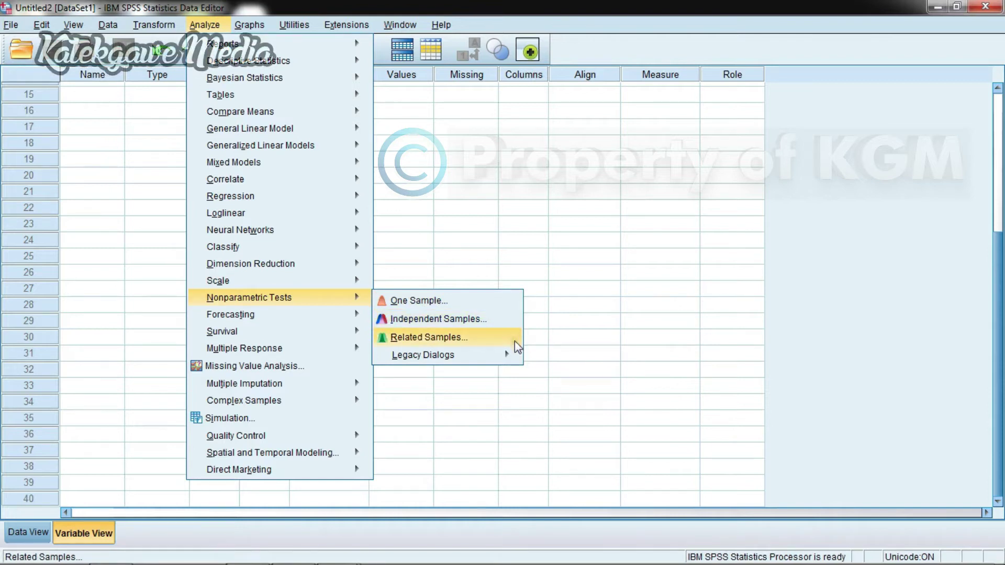
mouse_move(510, 354)
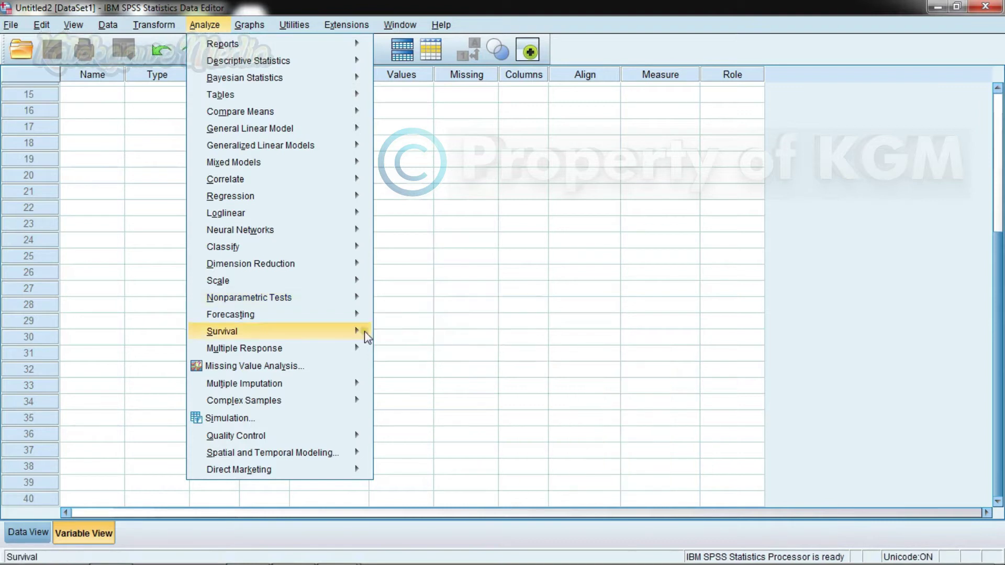
mouse_move(303, 320)
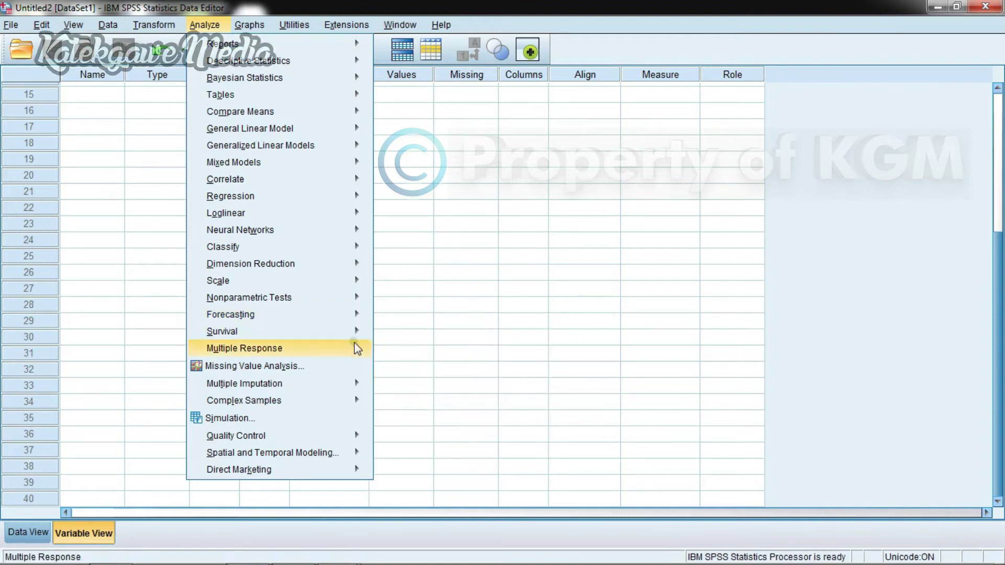
mouse_move(352, 343)
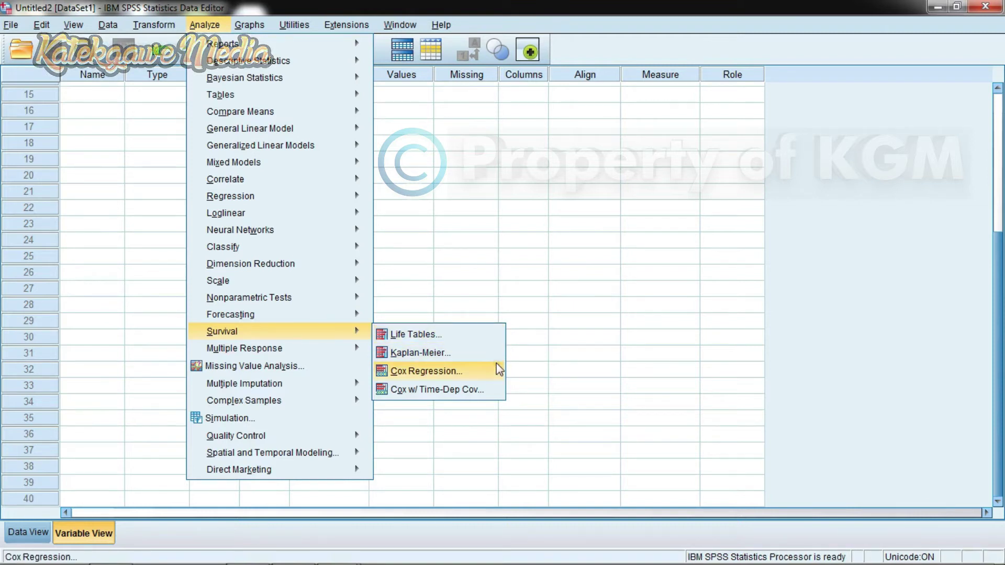
mouse_move(310, 353)
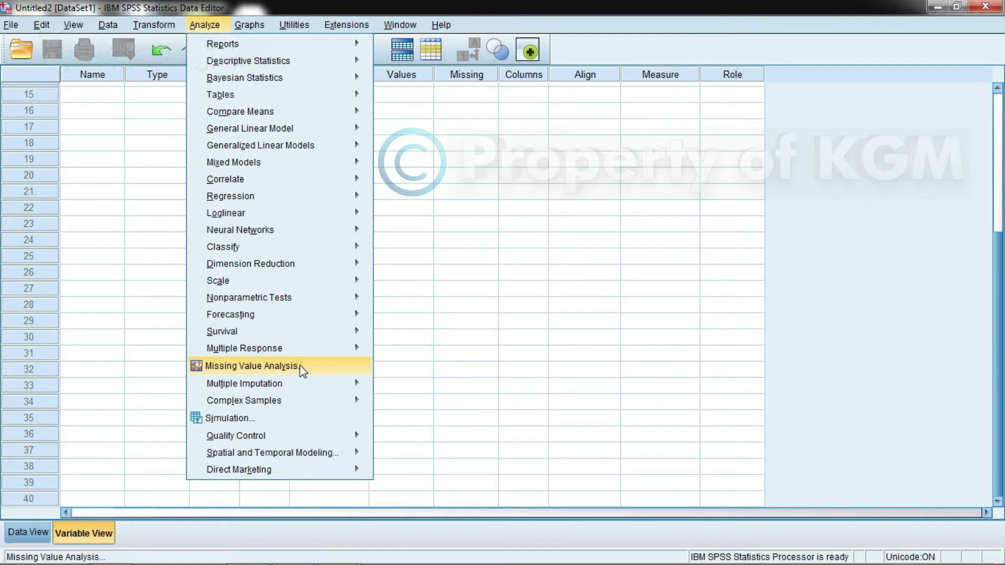
mouse_move(328, 383)
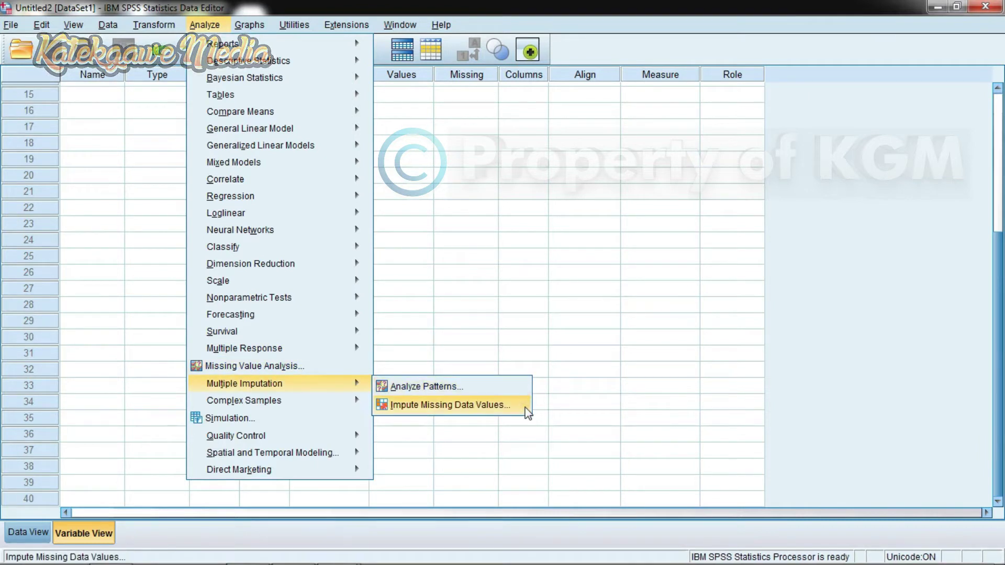
mouse_move(362, 402)
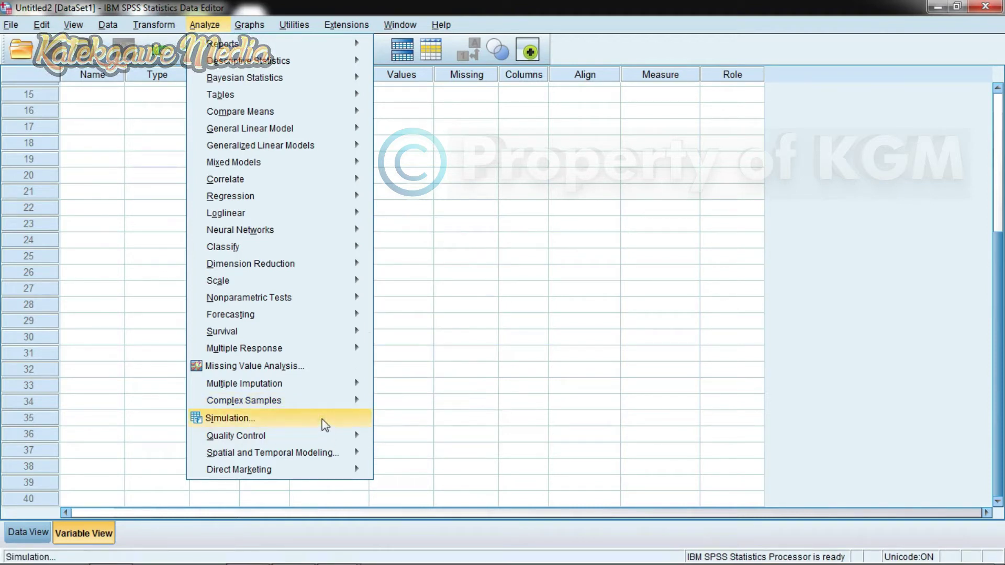
mouse_move(325, 435)
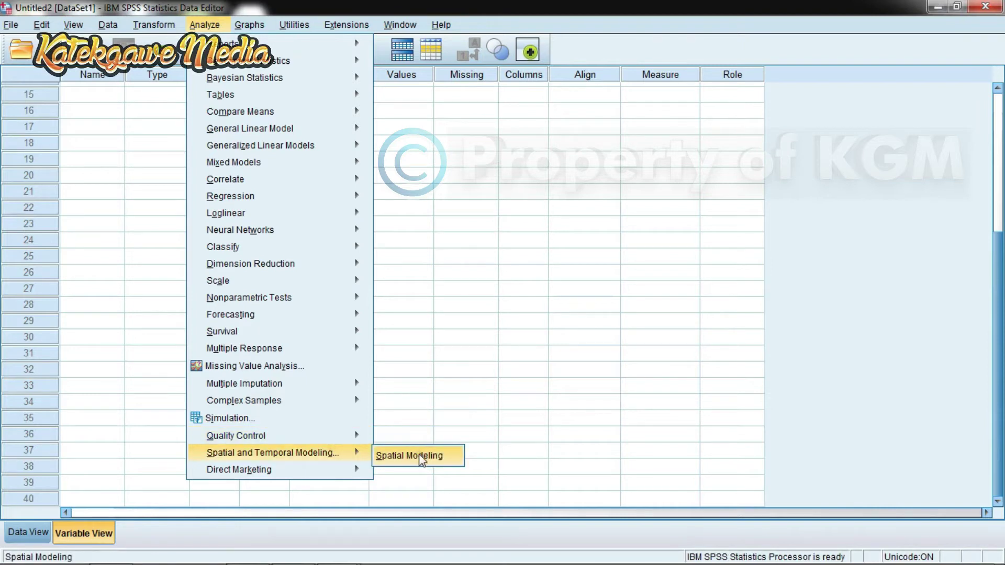
mouse_move(352, 474)
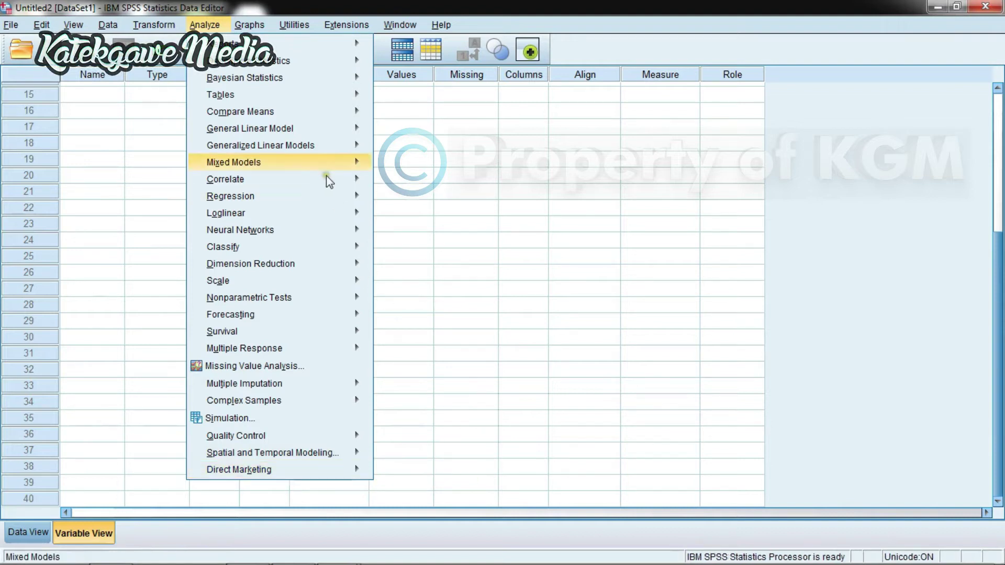
Examine the graph, utility and extension commands, including the legacy chart types and the extension bundle and custom dialog tools.
mouse_move(265, 24)
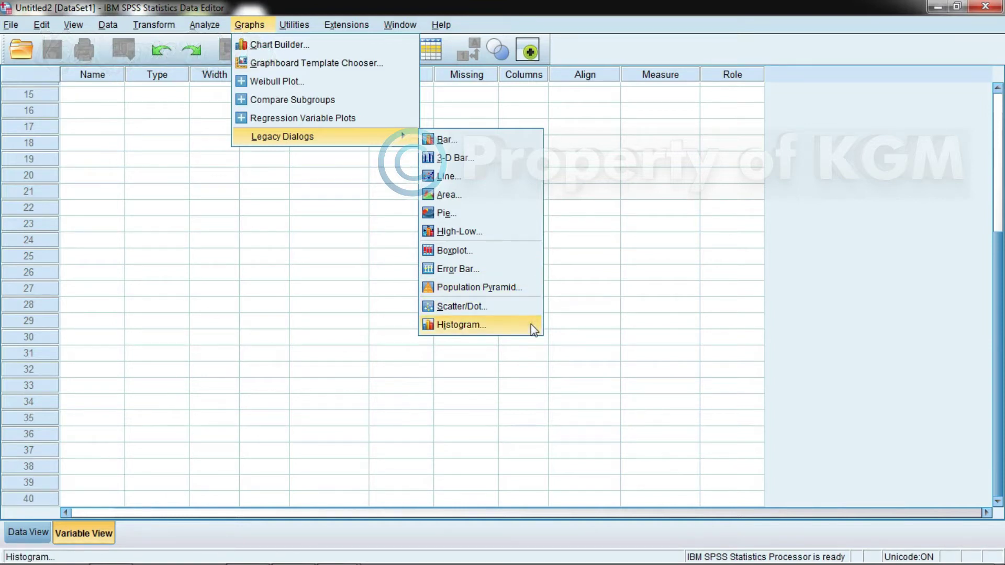
mouse_move(309, 32)
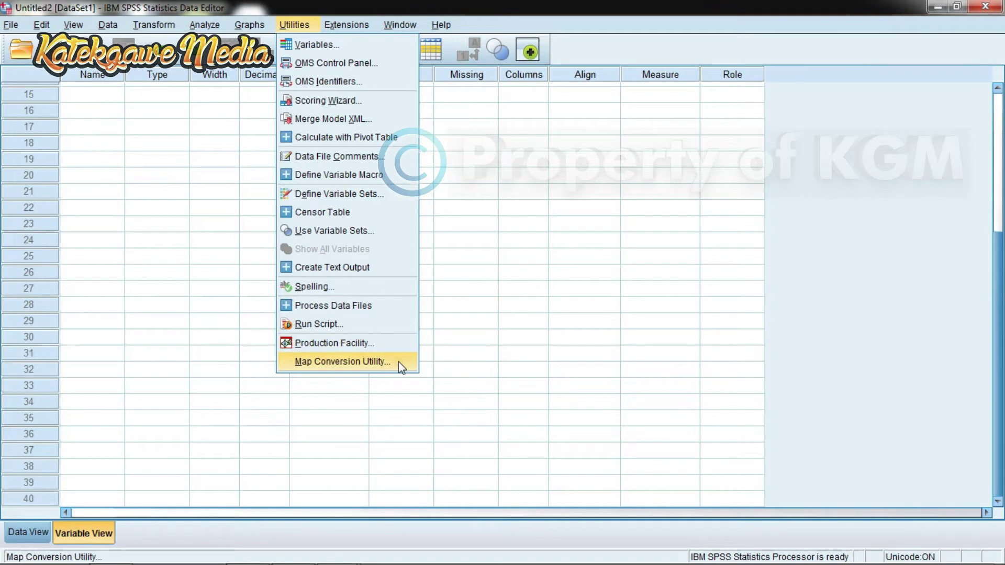
mouse_move(366, 24)
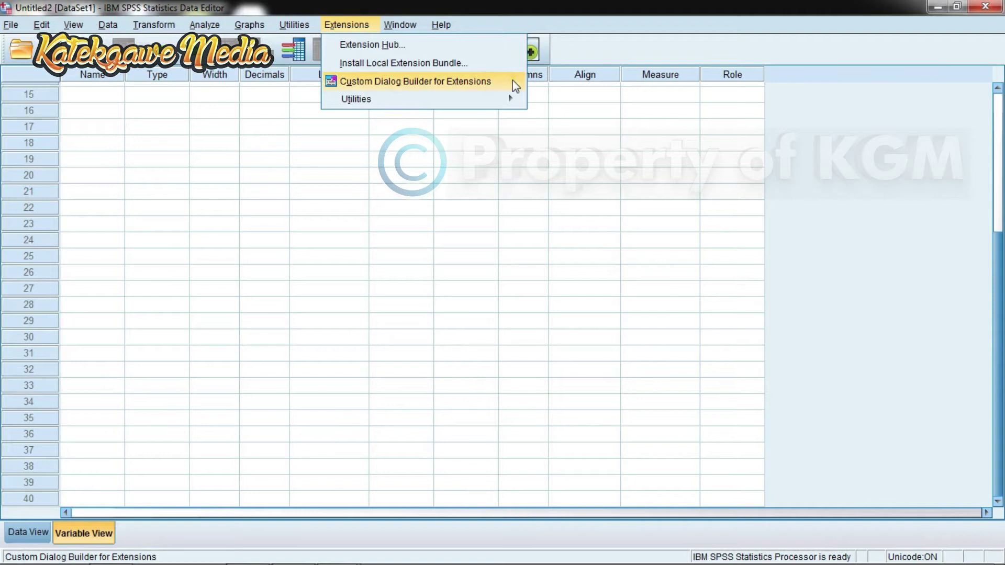
mouse_move(509, 100)
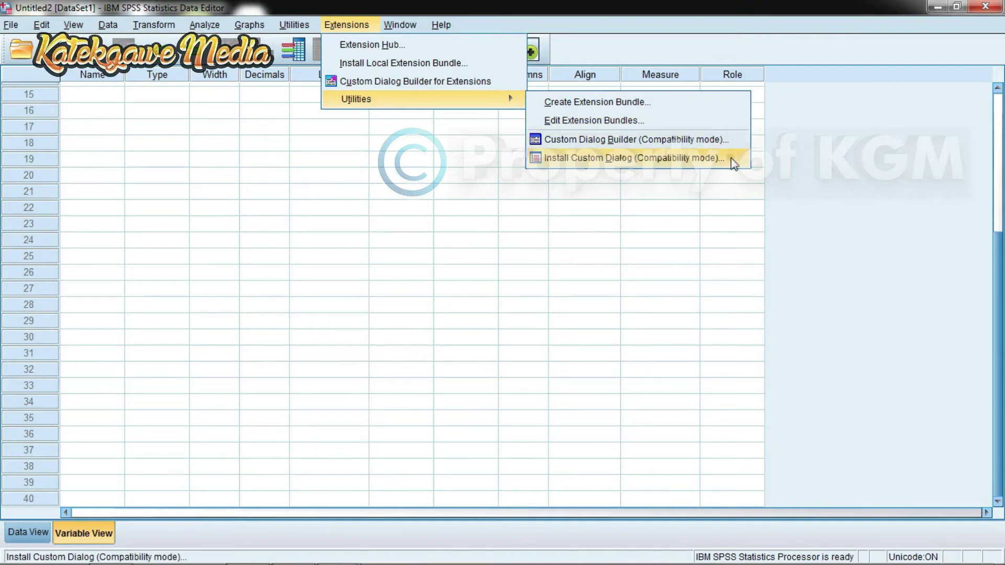
Look over the help resources, view the program's About information and close it.
mouse_move(441, 25)
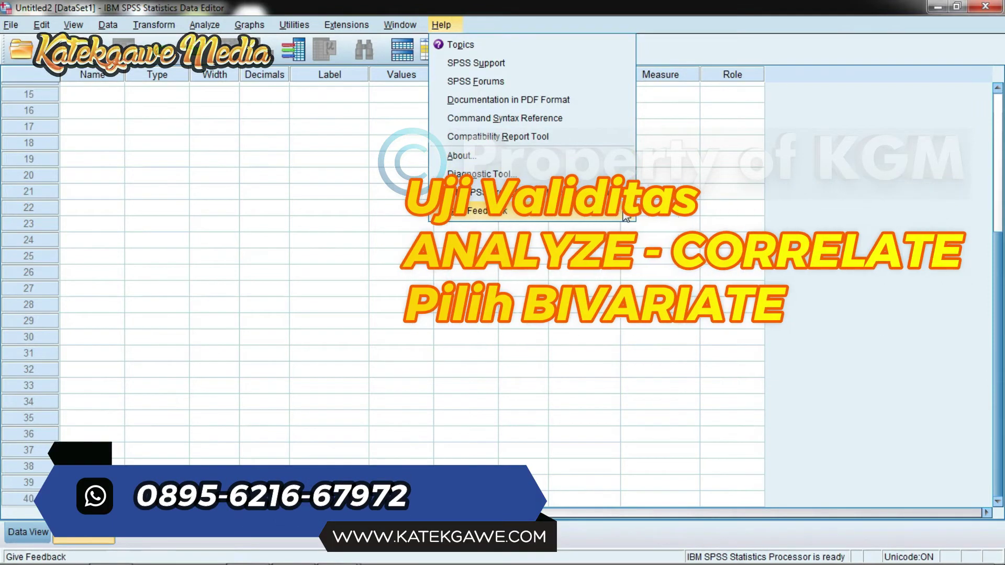
click(478, 157)
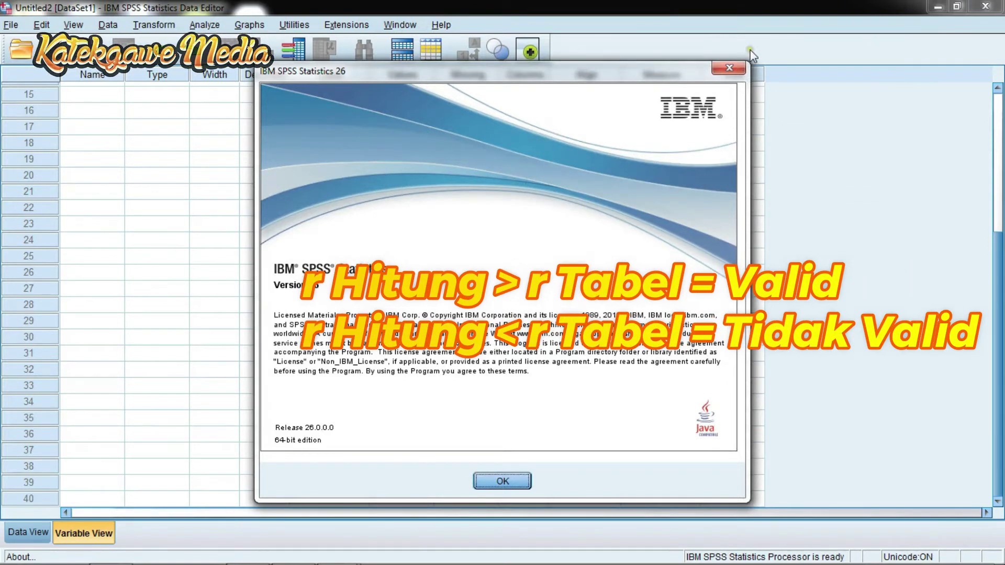
click(735, 67)
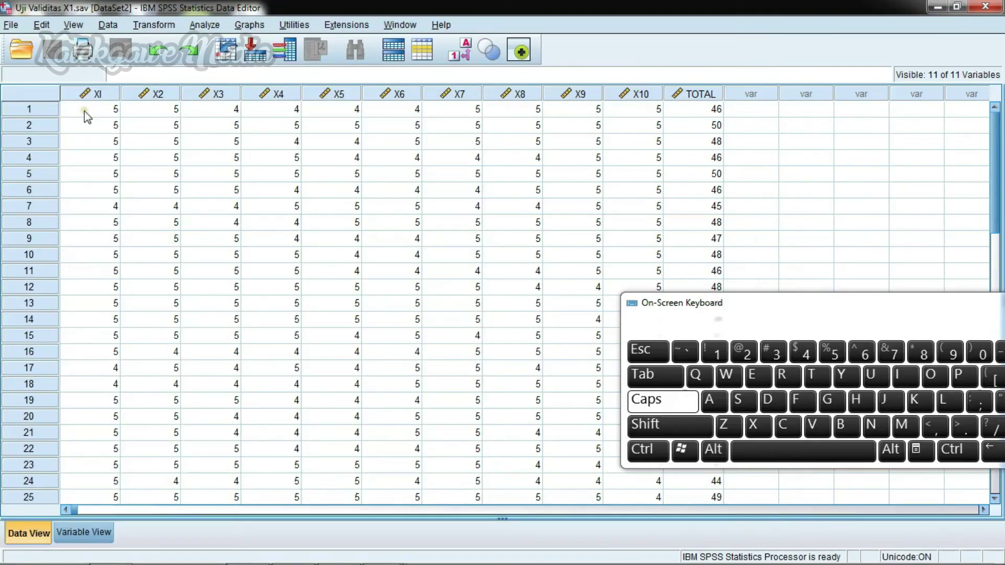
Select all 40 cases from XI through TOTAL and open the Bivariate Correlations procedure.
drag(85, 111, 667, 410)
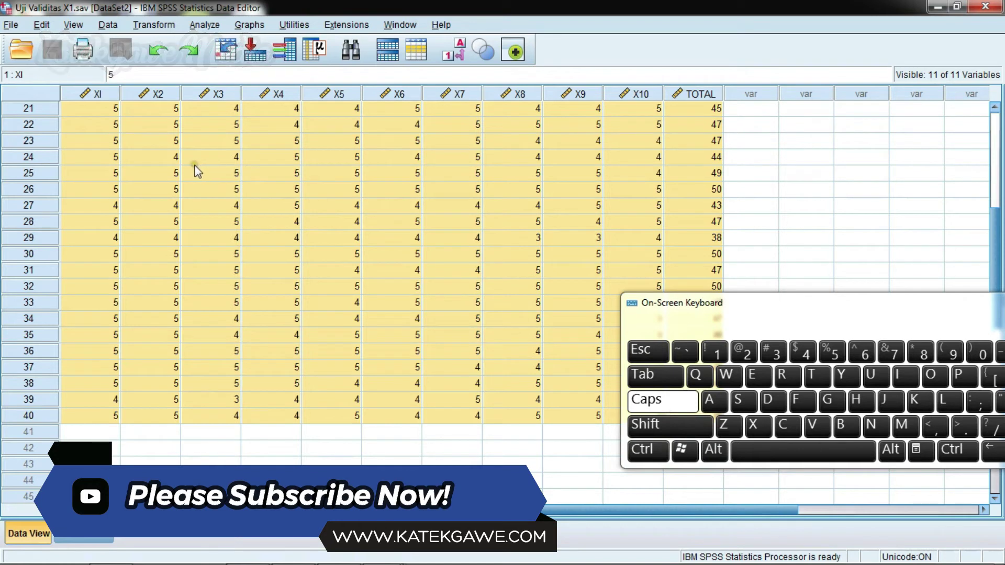
click(206, 26)
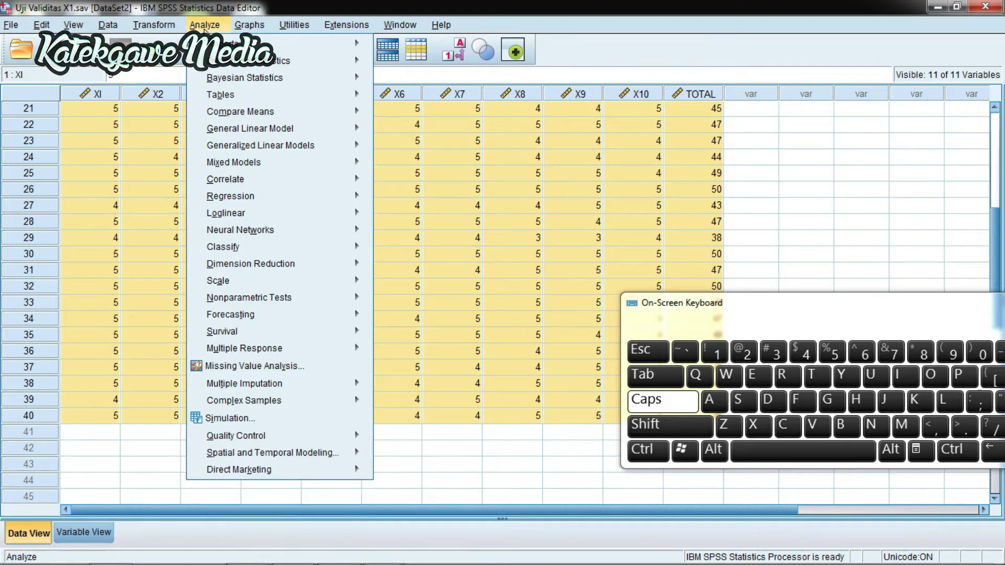
mouse_move(246, 180)
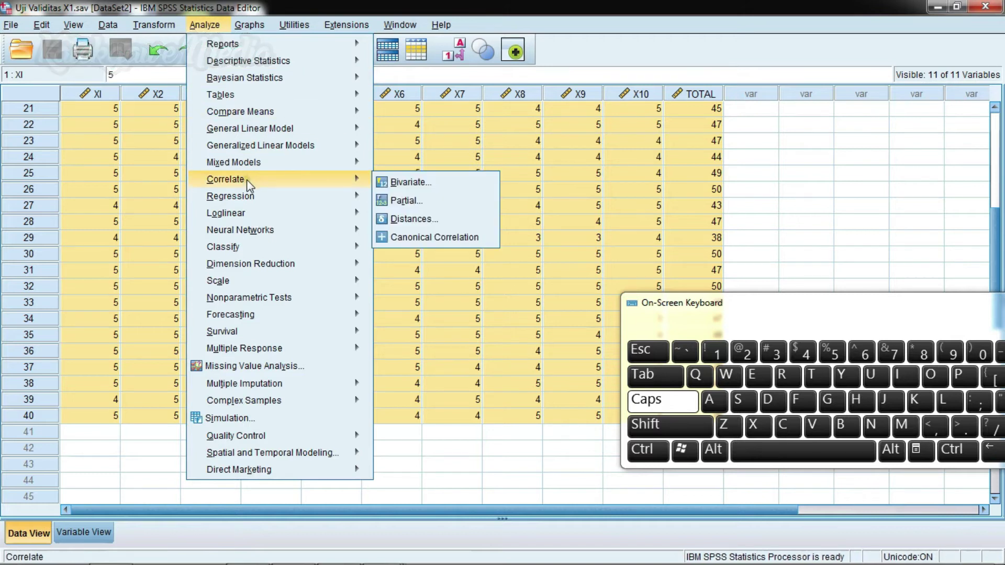
click(403, 182)
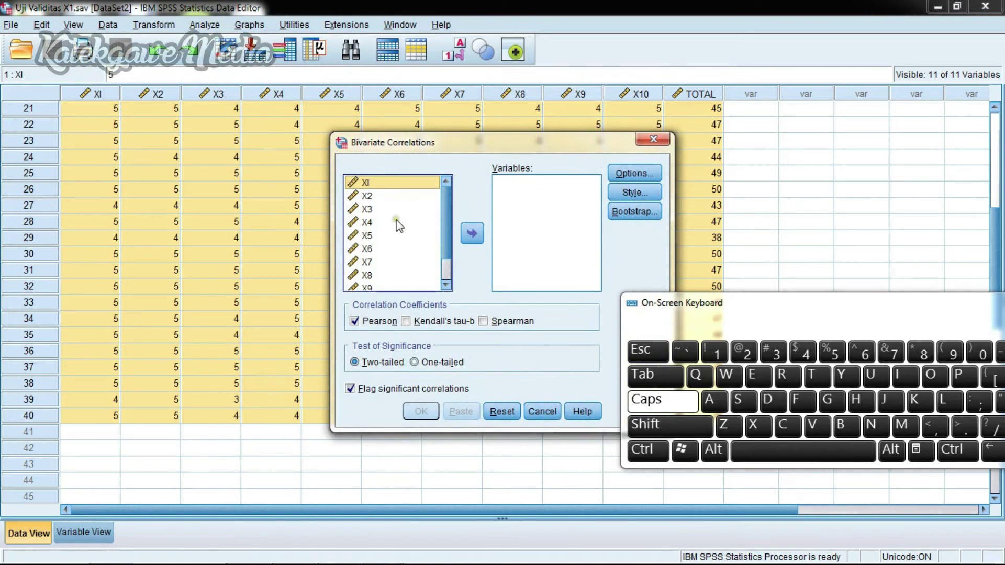
Add XI, X2 through X10 and TOTAL, in that order, as the variables of the bivariate correlation.
click(472, 233)
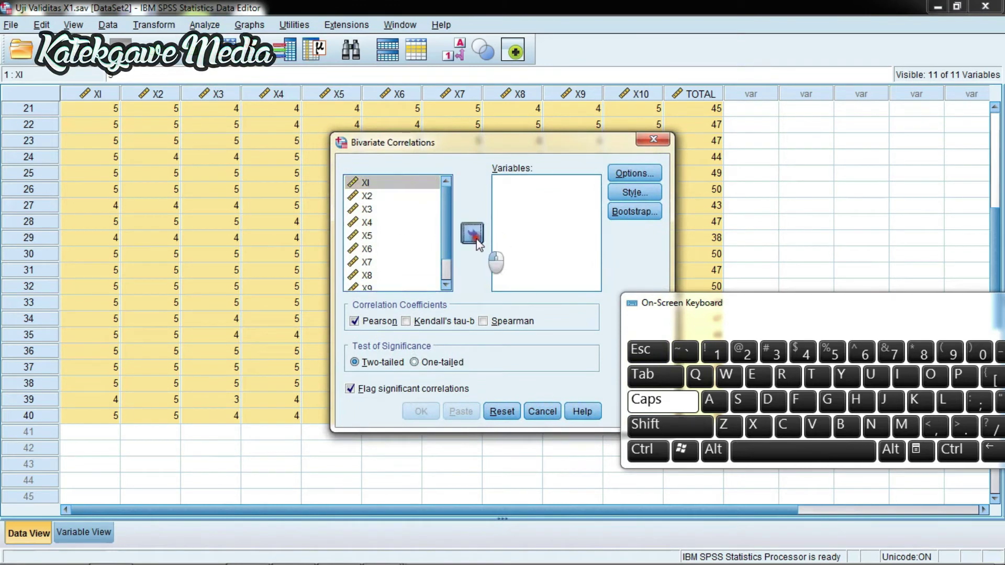
click(398, 183)
click(472, 233)
click(373, 183)
click(471, 233)
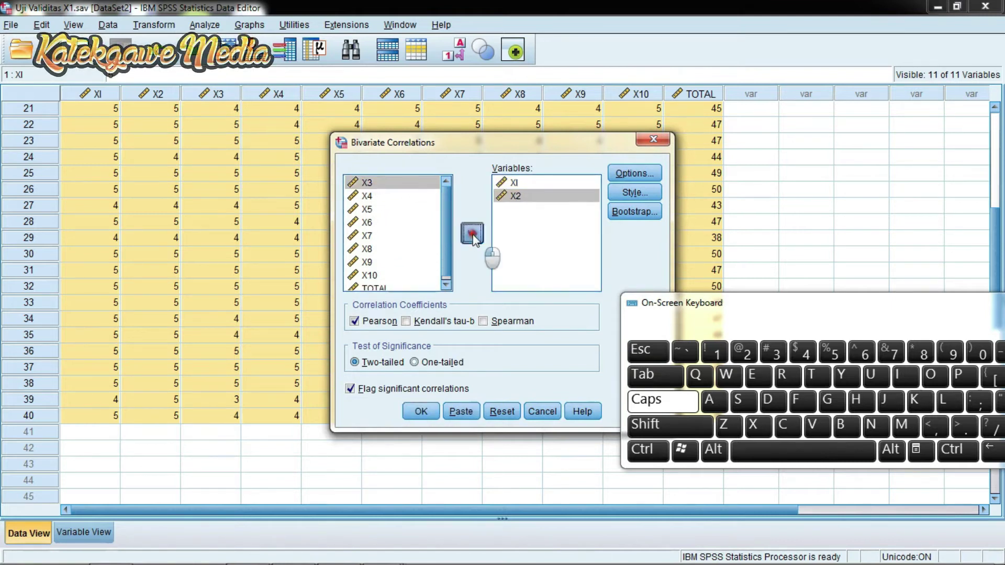
click(380, 185)
click(471, 233)
click(381, 184)
click(464, 235)
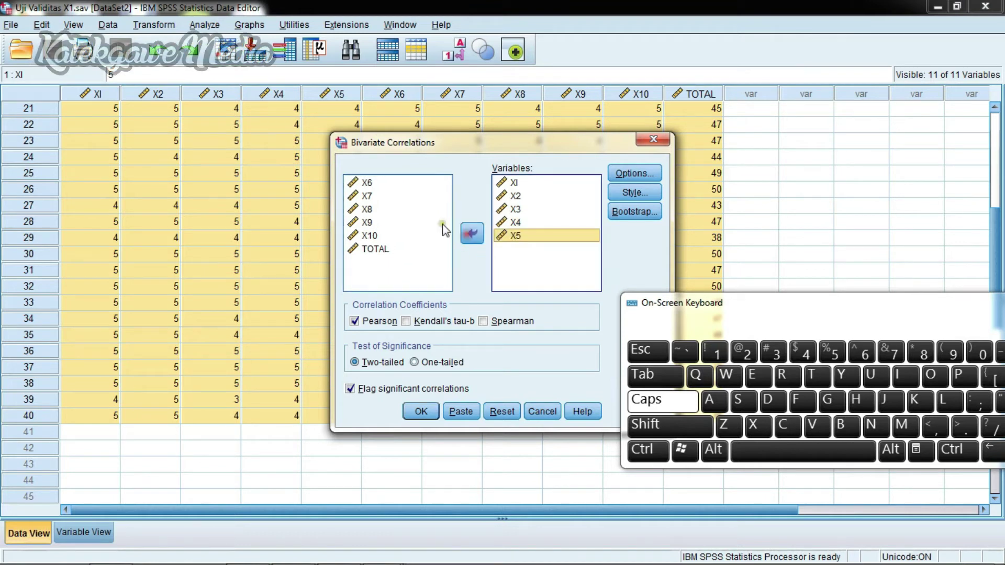
click(378, 185)
click(471, 232)
click(373, 184)
click(472, 235)
click(384, 184)
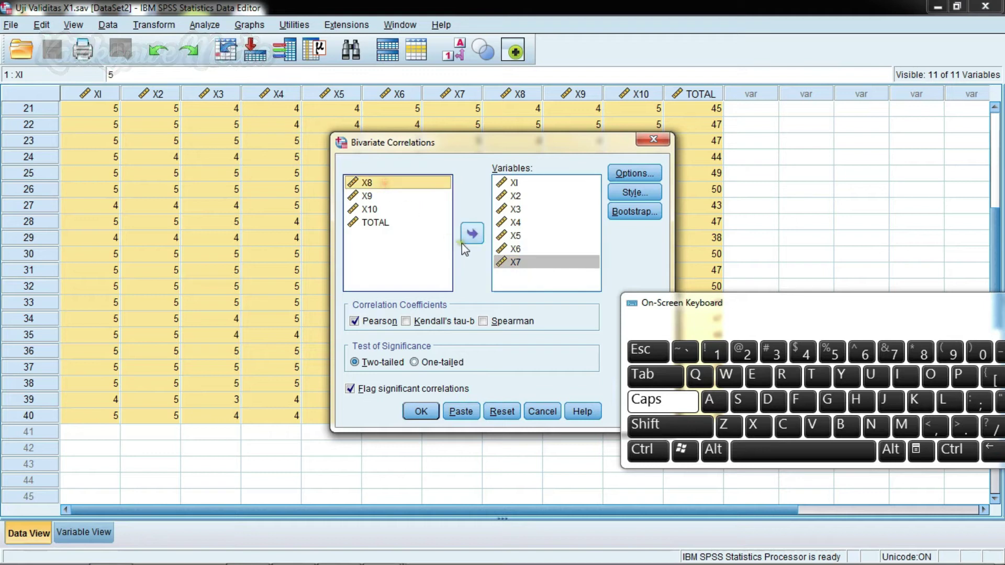
click(472, 234)
click(381, 185)
click(472, 233)
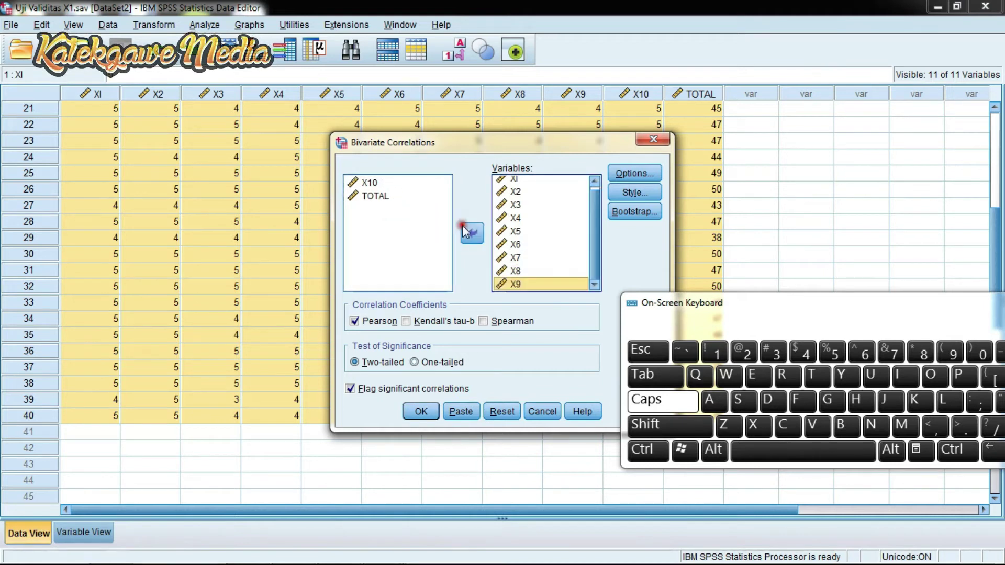
click(393, 183)
click(472, 232)
click(403, 196)
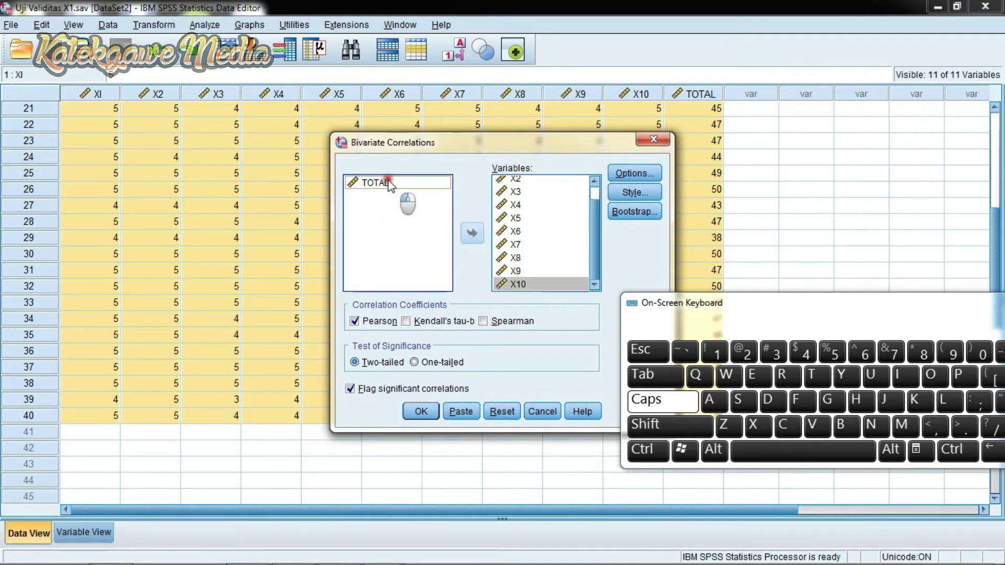
click(472, 236)
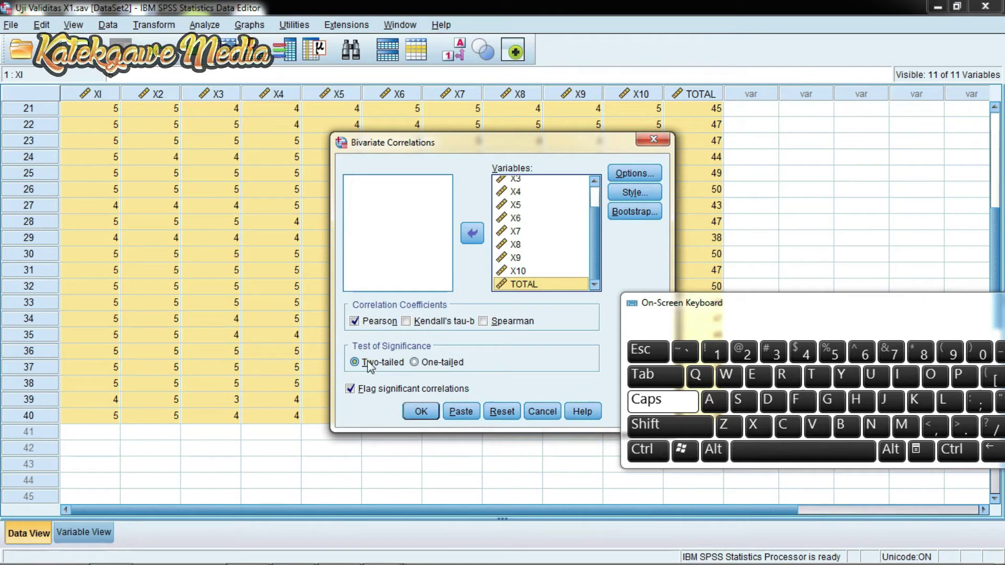
Run the two-tailed Pearson correlation and view its Correlations table in the maximized output window.
click(422, 411)
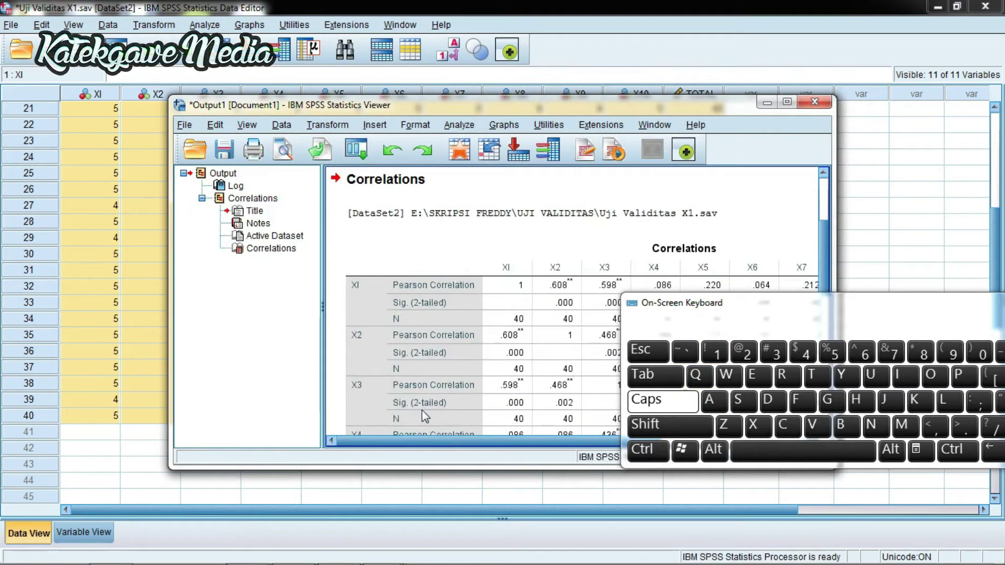
click(791, 102)
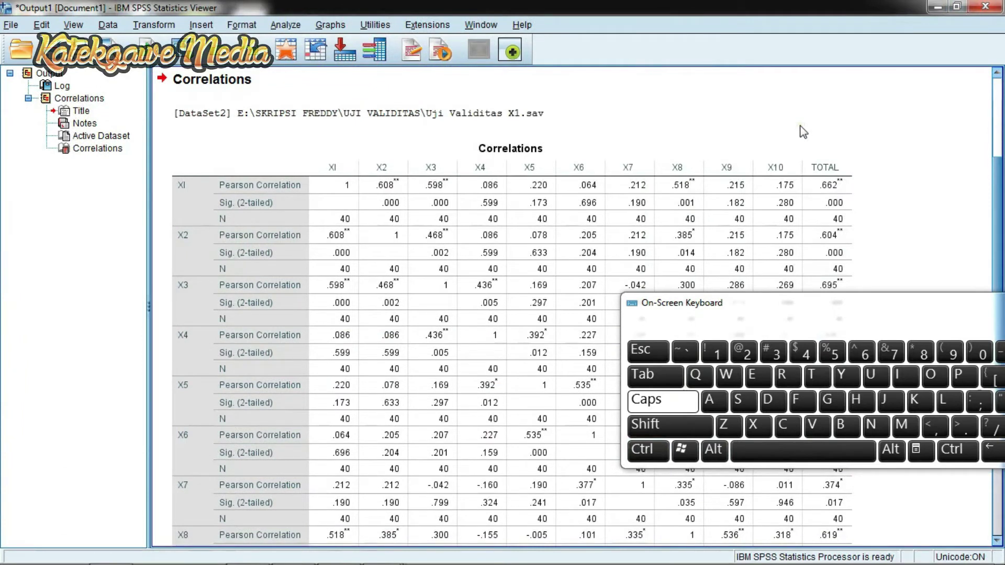
scroll(998, 126, up, 3)
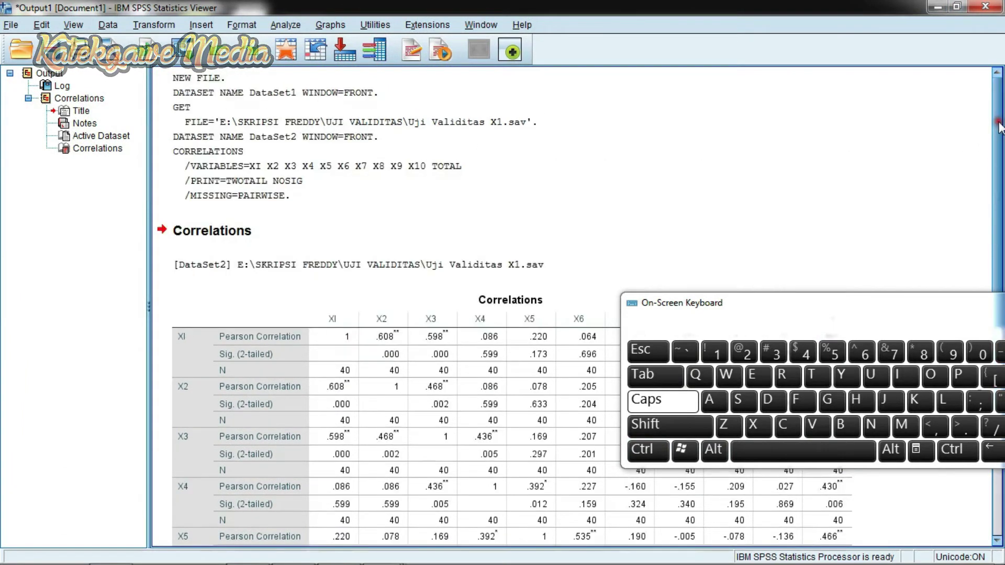
drag(999, 127, 1001, 230)
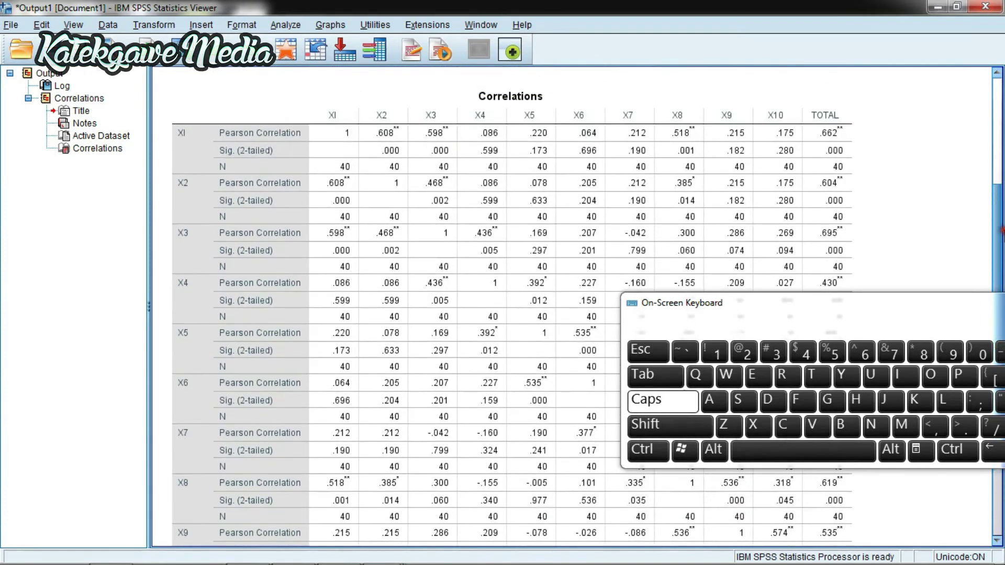
Copy the whole Correlations table from the output.
click(659, 234)
click(595, 199)
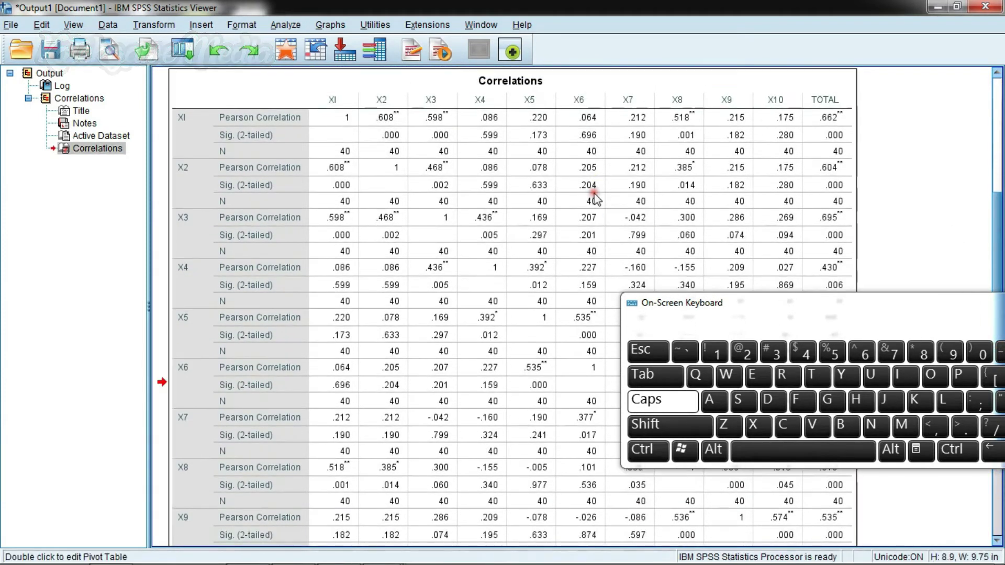
right_click(594, 193)
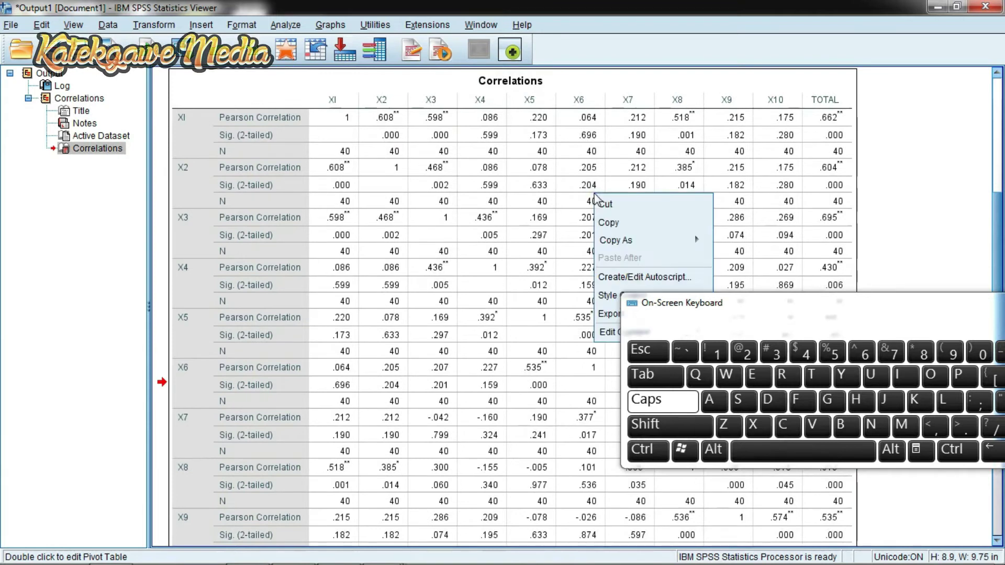
click(607, 223)
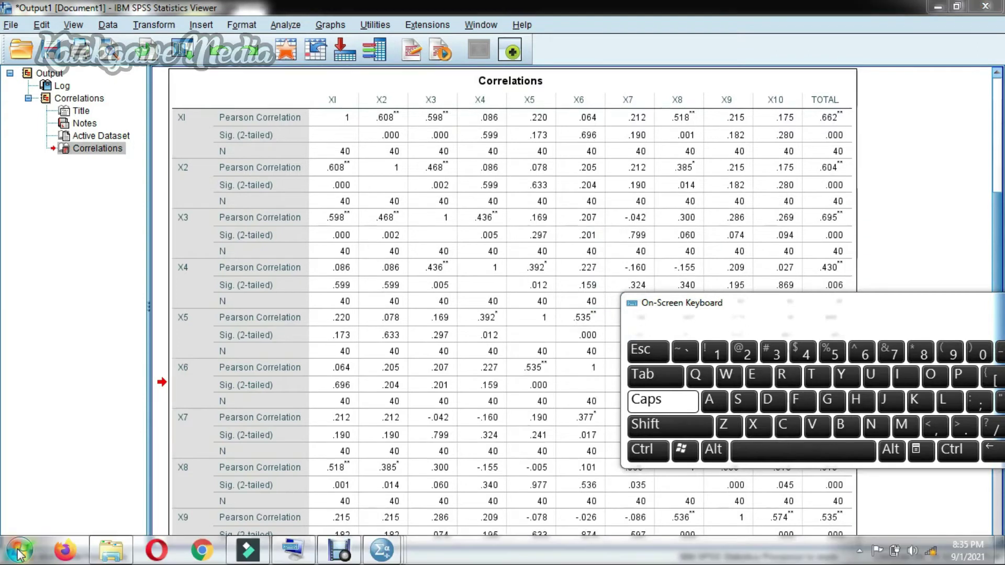
Start a blank Microsoft Word document and set its page orientation to landscape.
click(18, 553)
click(63, 269)
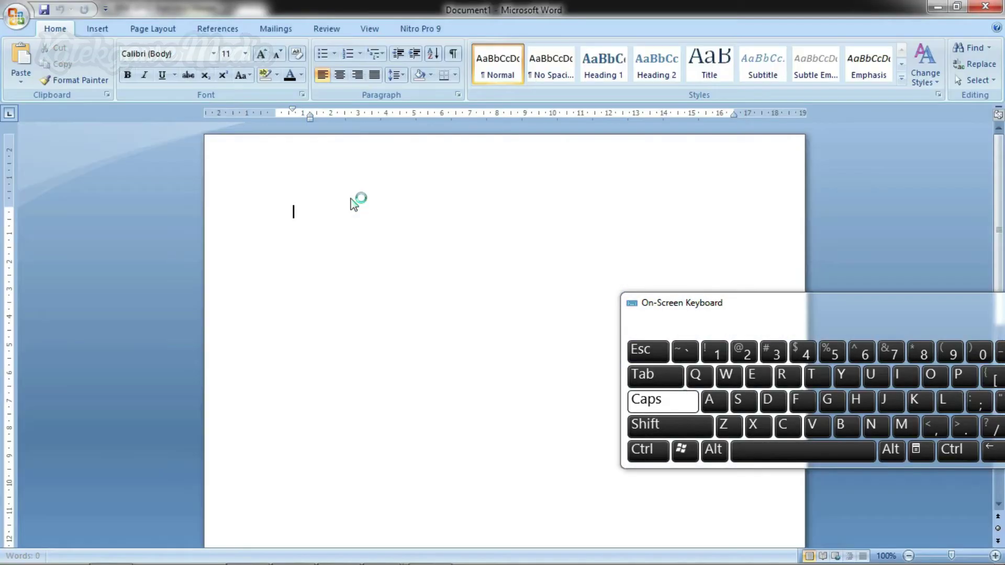
click(157, 29)
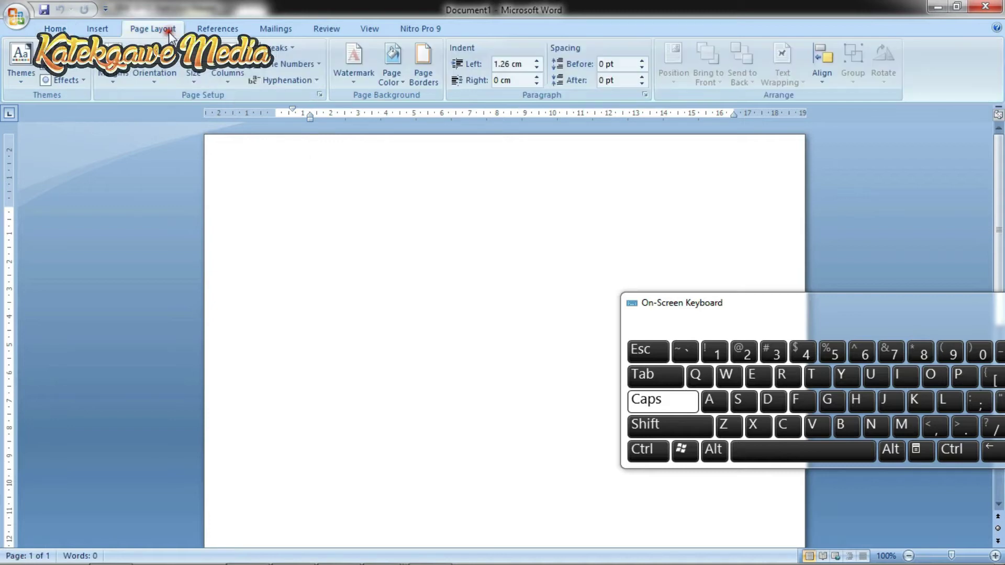
click(182, 83)
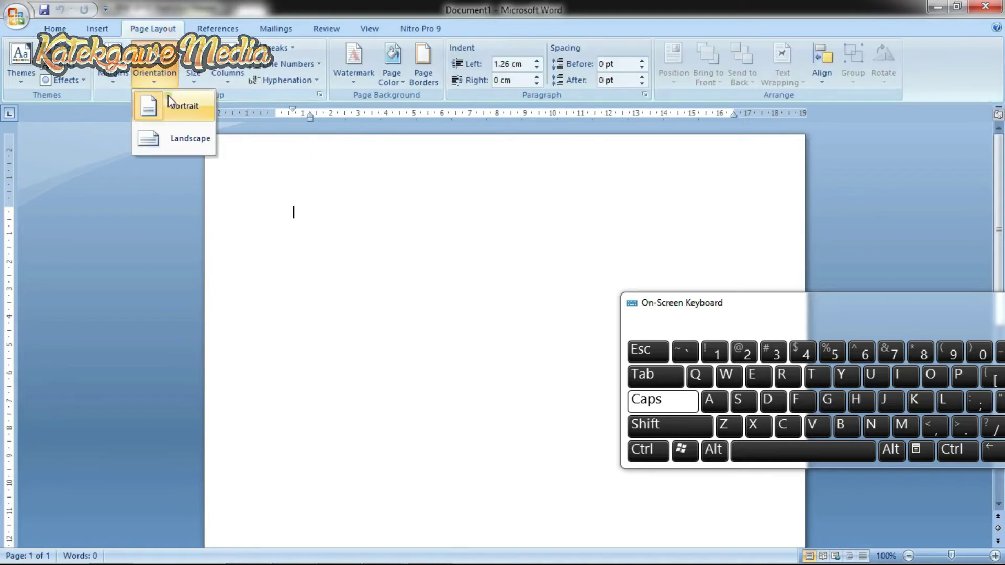
click(179, 140)
Paste the copied Correlations table into the blank document and look over its rows.
right_click(235, 209)
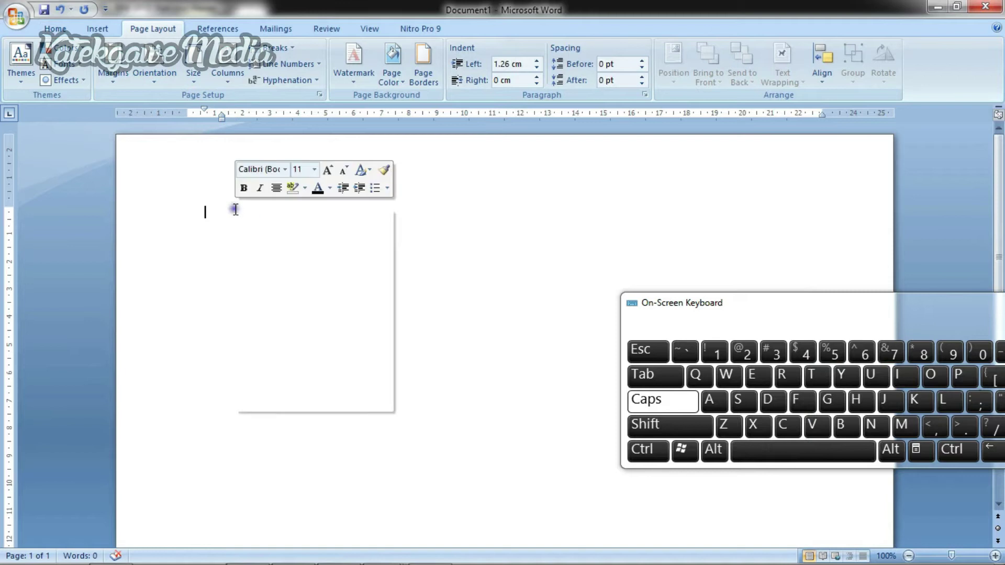
click(265, 250)
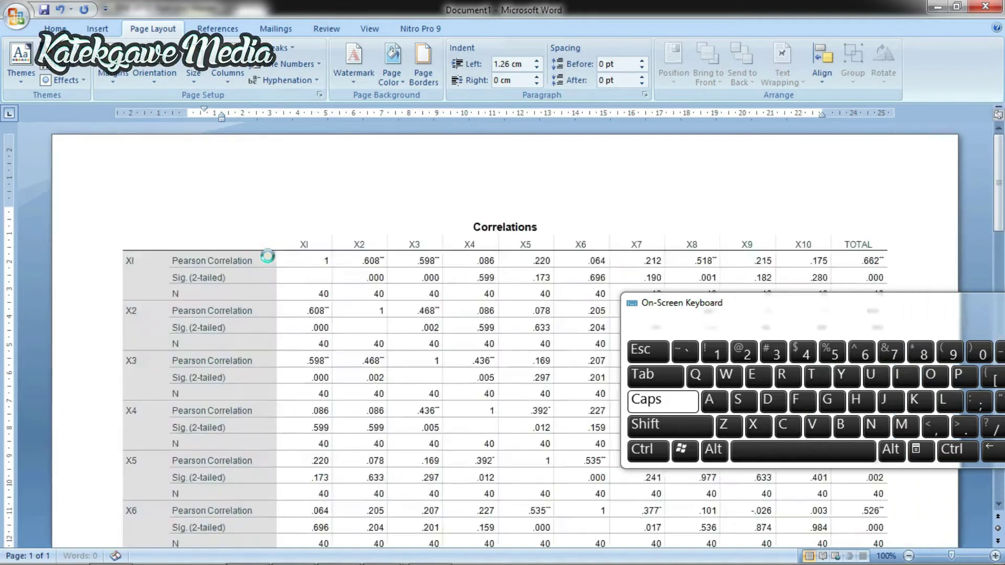
scroll(316, 333, up, 10)
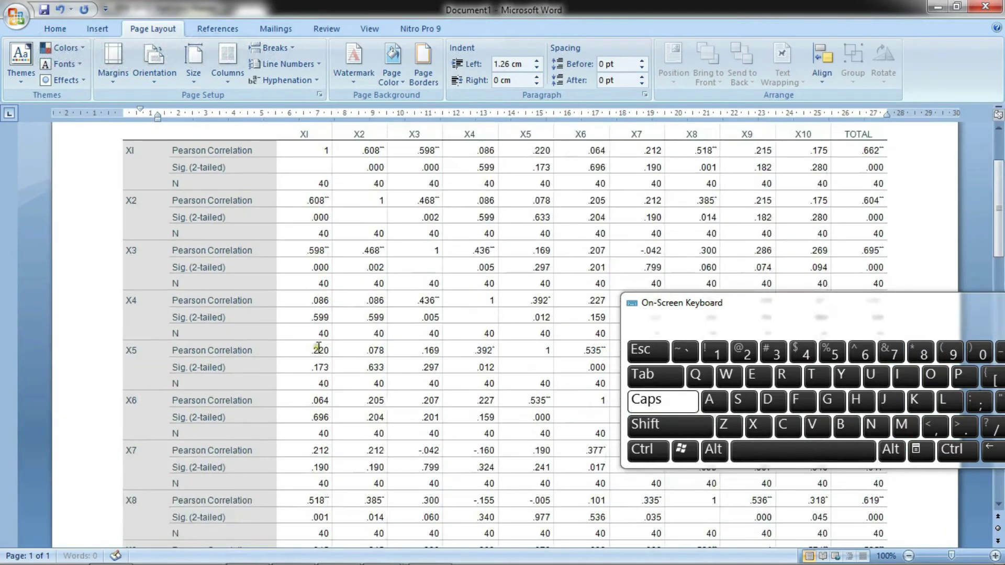
scroll(315, 348, up, 3)
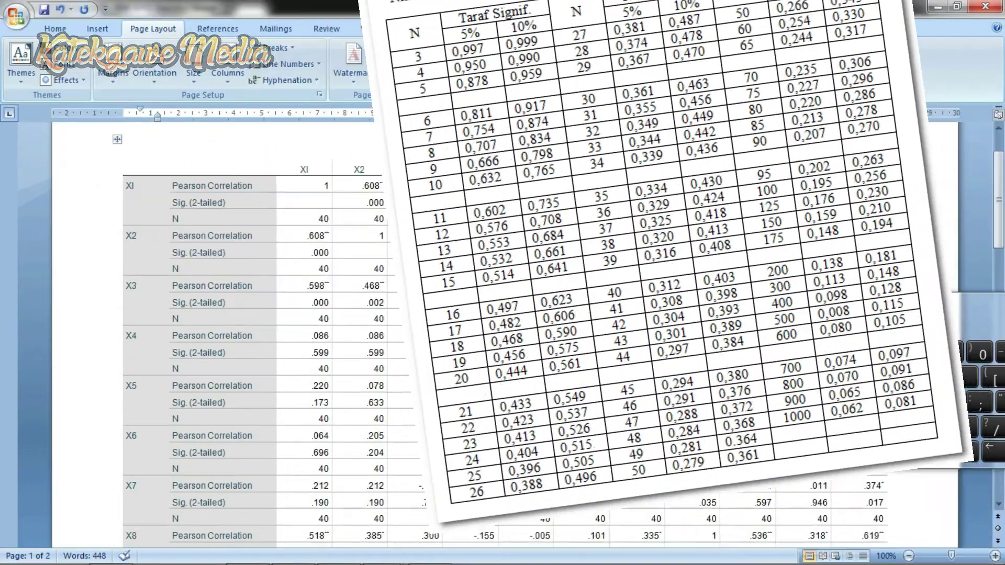
scroll(446, 256, down, 6)
scroll(278, 335, down, 6)
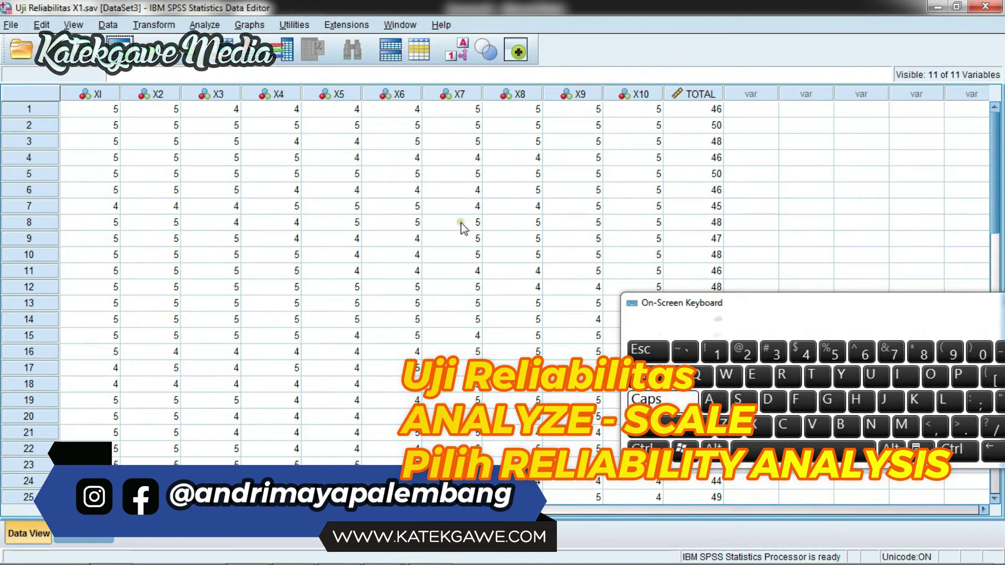
Check the variable definitions of Uji Reliabilitas X1.sav and open Reliability Analysis with all the data from XI through TOTAL selected.
click(84, 534)
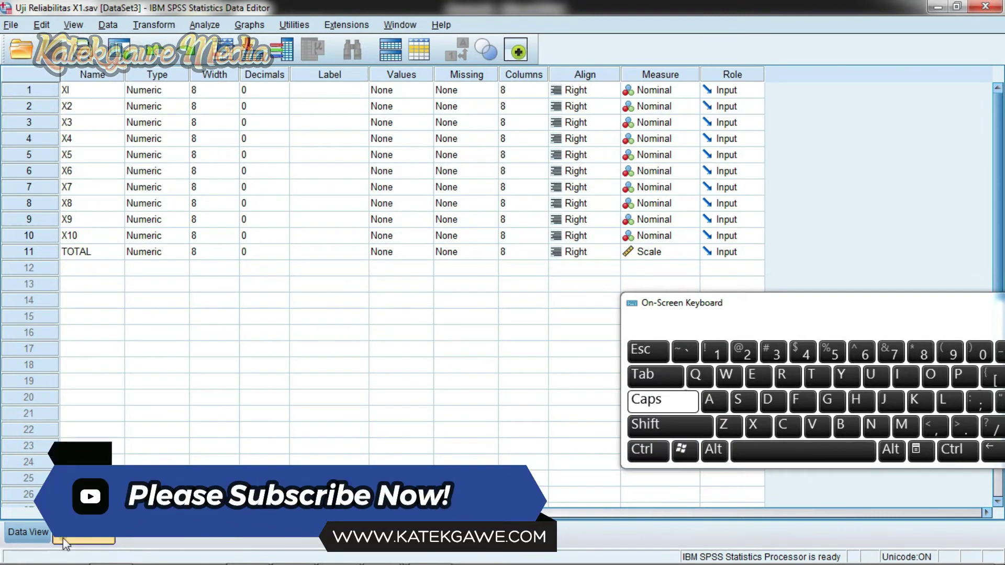
click(29, 533)
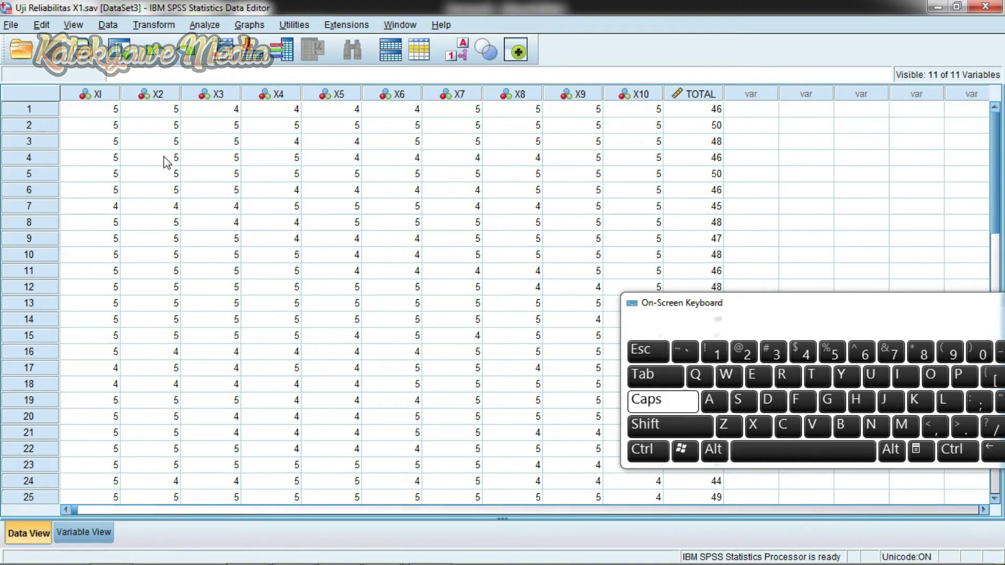
drag(99, 109, 679, 419)
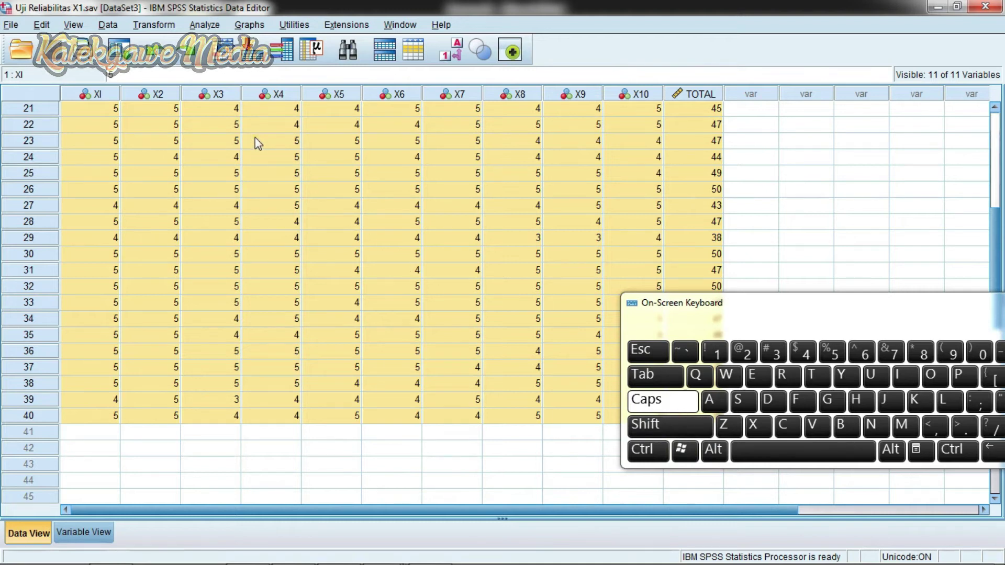
click(196, 27)
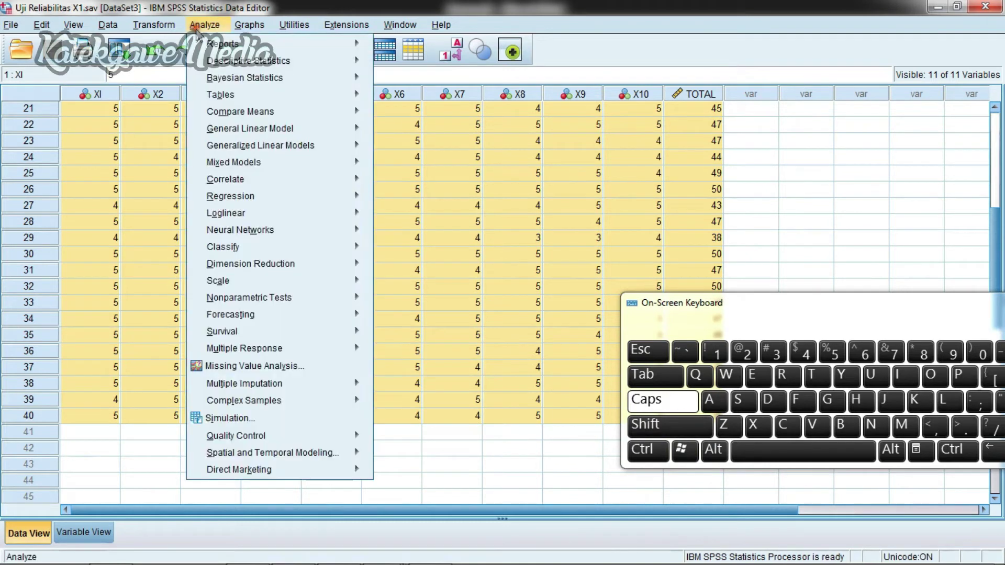
mouse_move(249, 288)
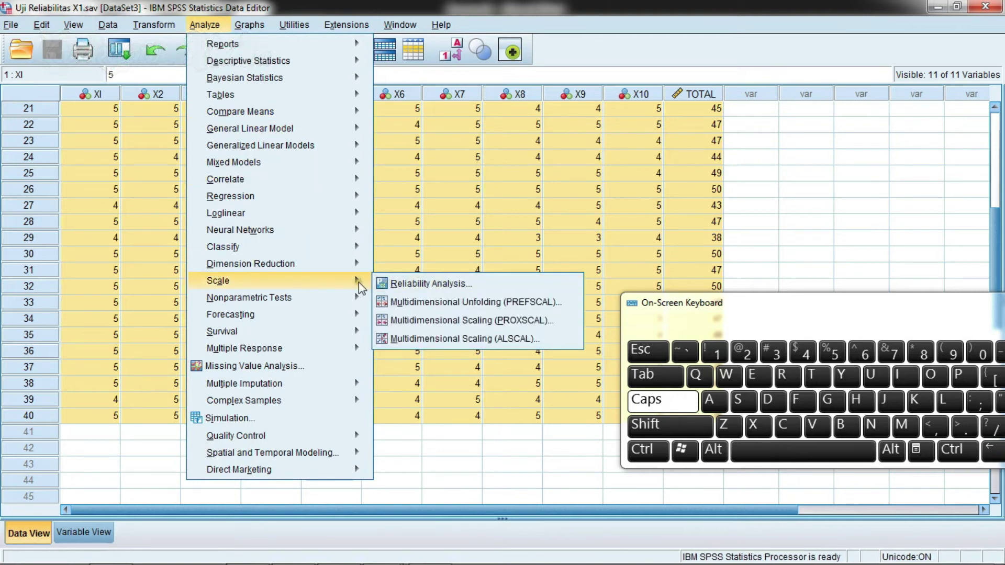
click(406, 286)
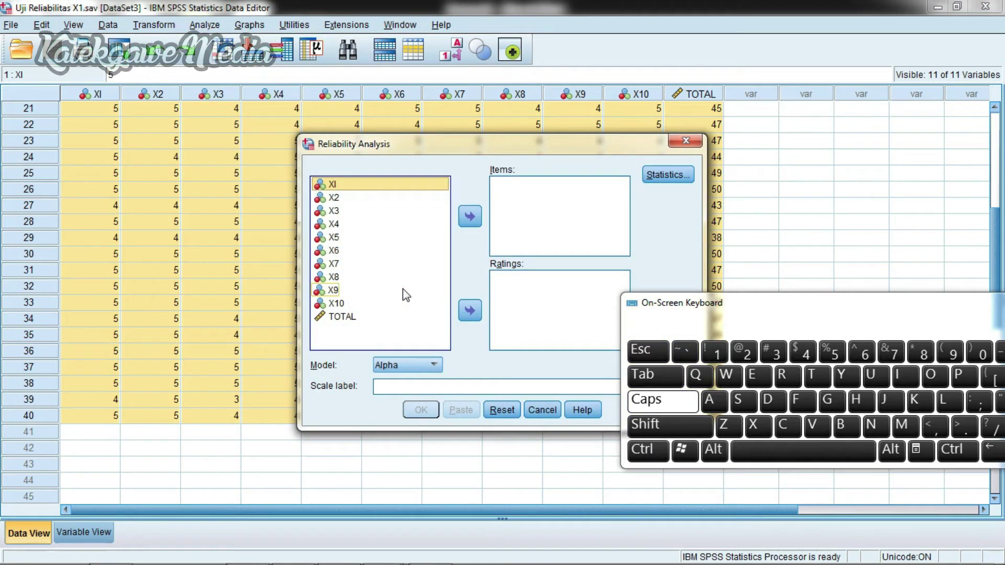
Add XI, X2 through X10 and TOTAL one by one to the items of the reliability analysis.
click(469, 217)
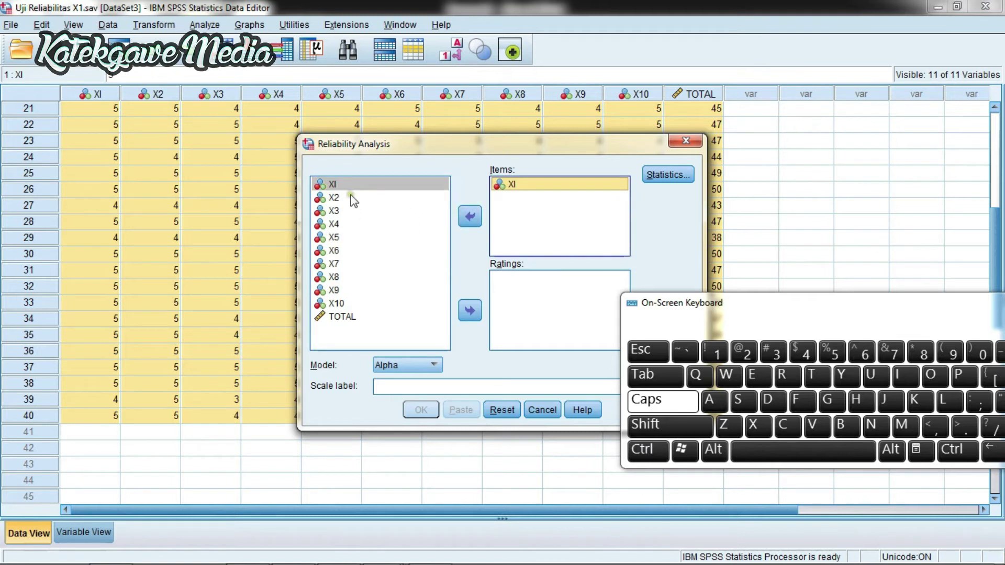
click(350, 198)
click(463, 223)
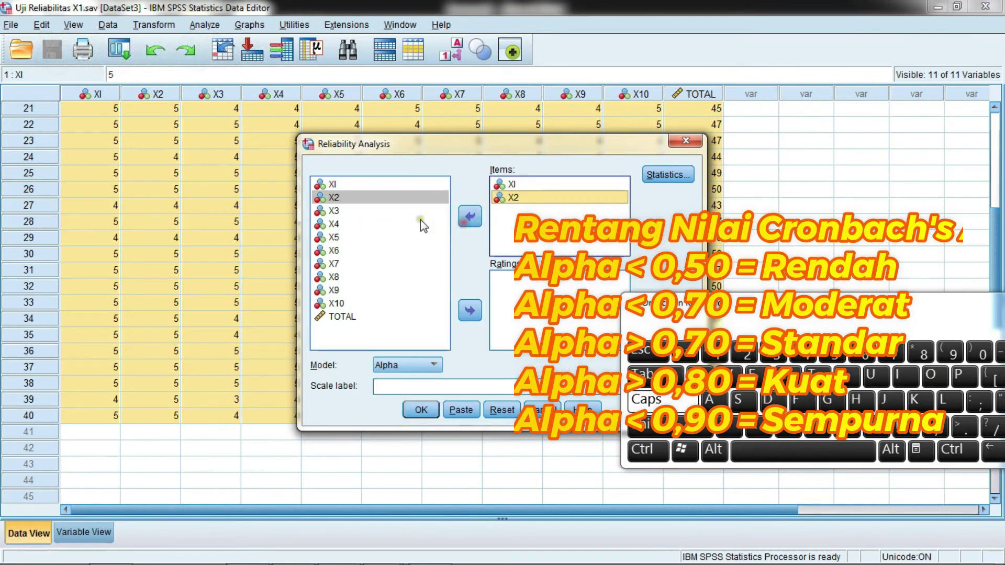
click(378, 214)
click(469, 215)
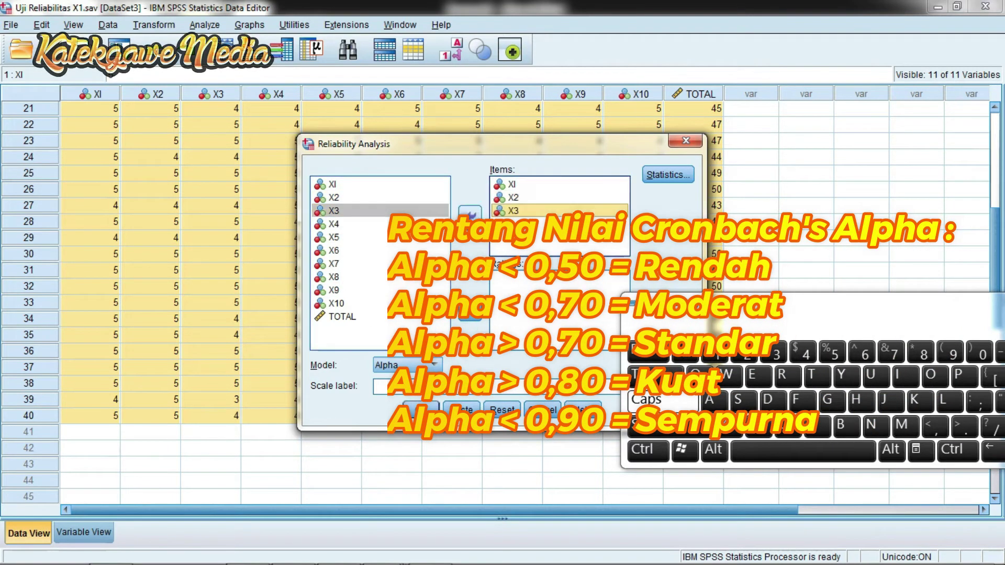
click(358, 228)
click(470, 215)
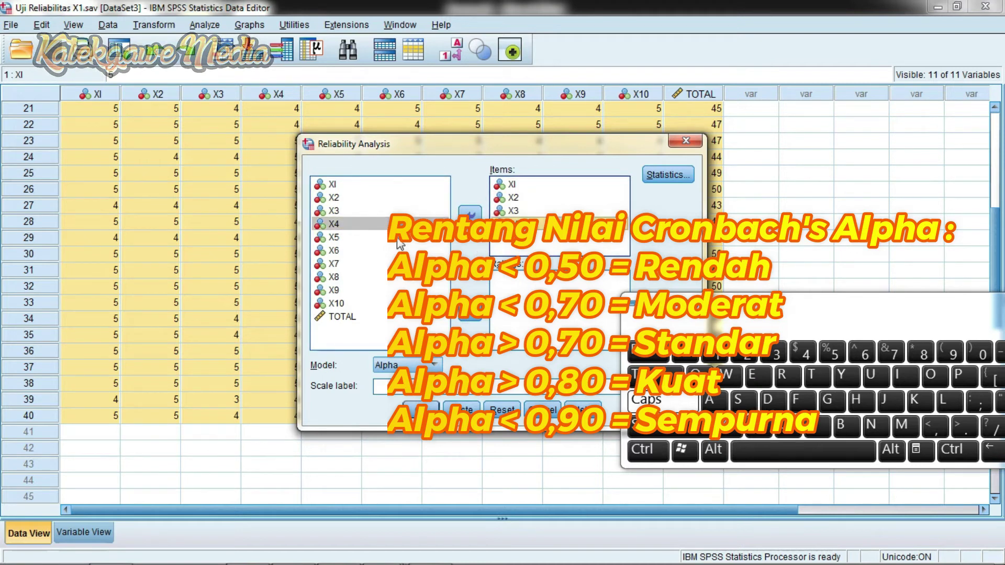
click(370, 240)
click(470, 214)
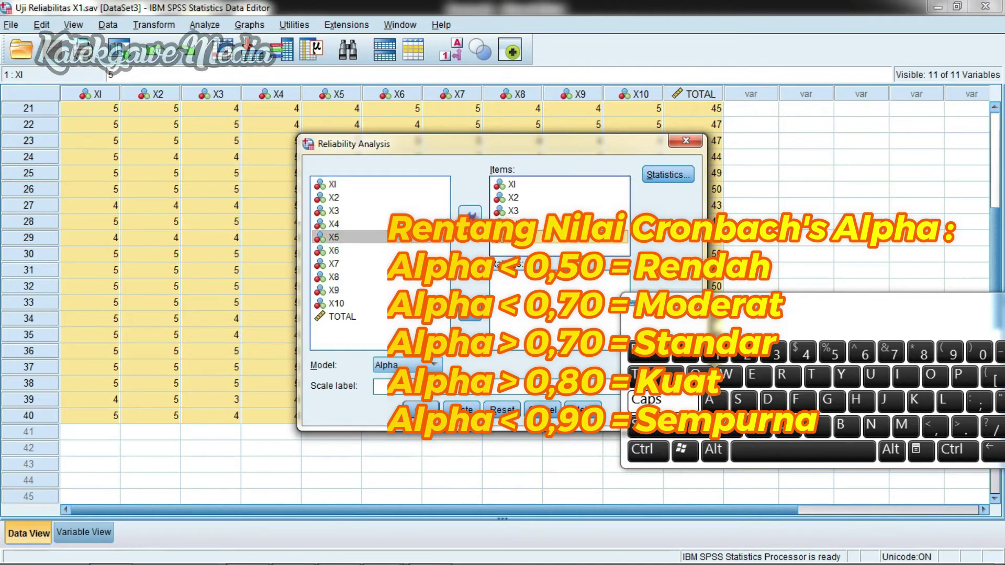
click(364, 249)
double_click(367, 257)
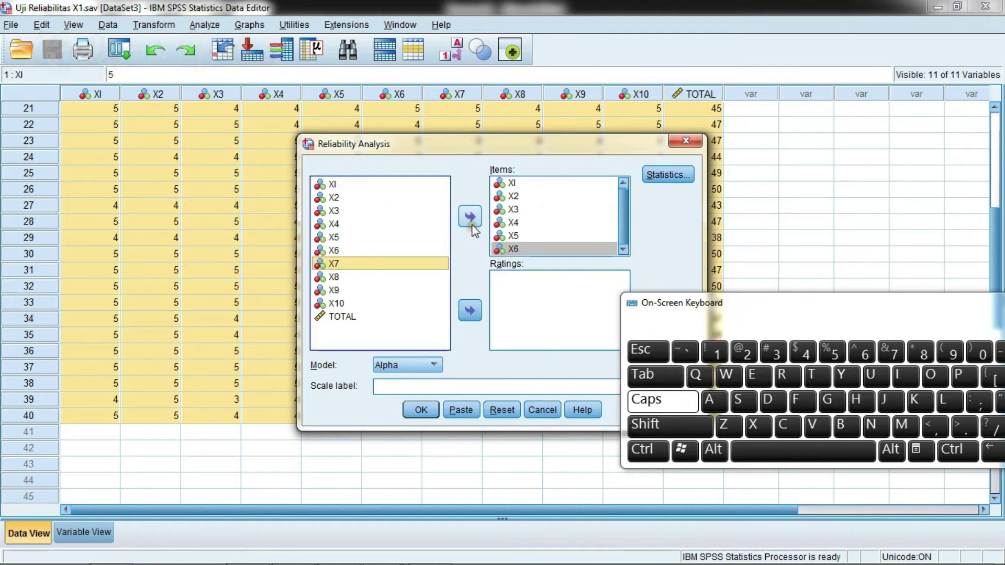
click(470, 225)
click(381, 271)
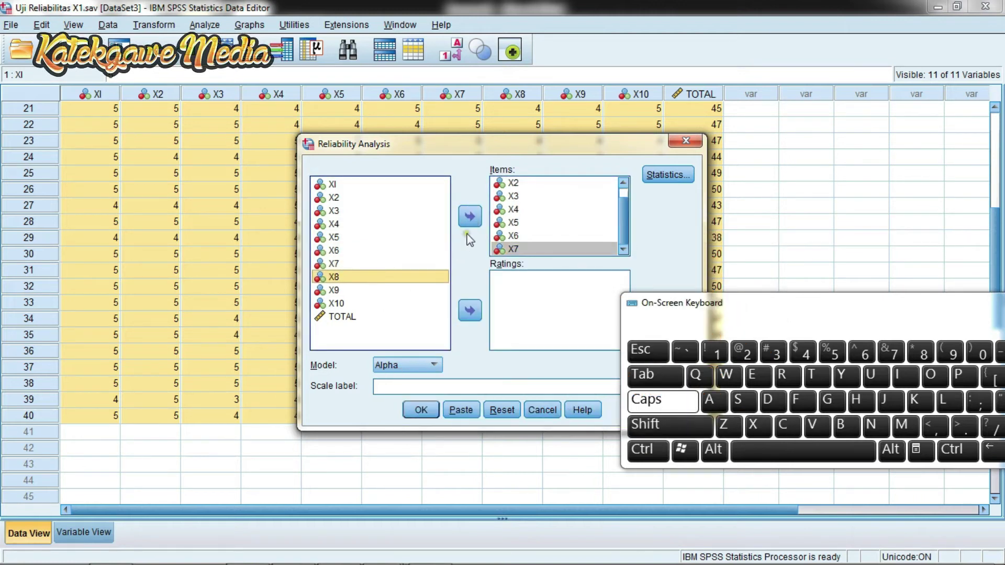
click(469, 219)
click(371, 291)
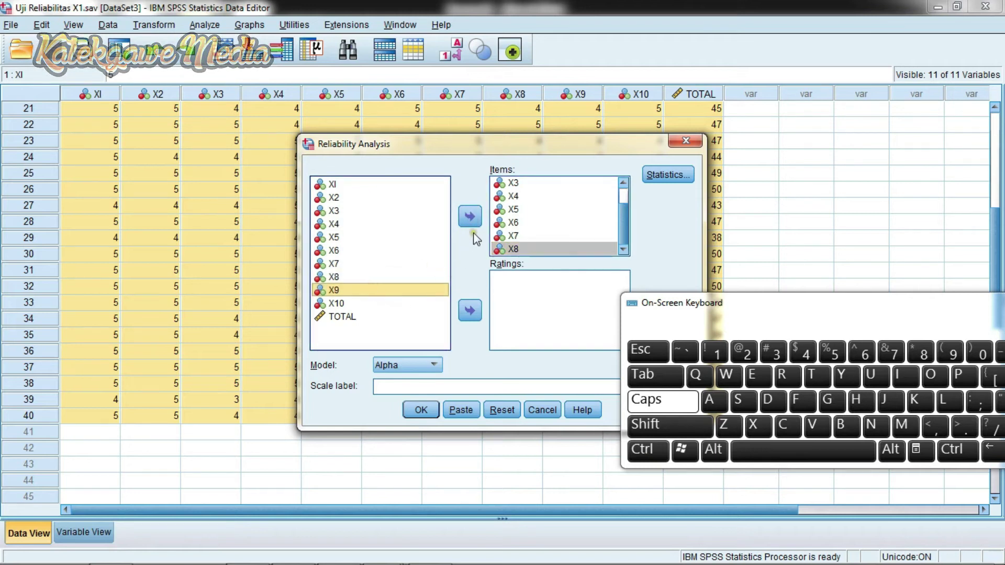
click(470, 216)
click(357, 304)
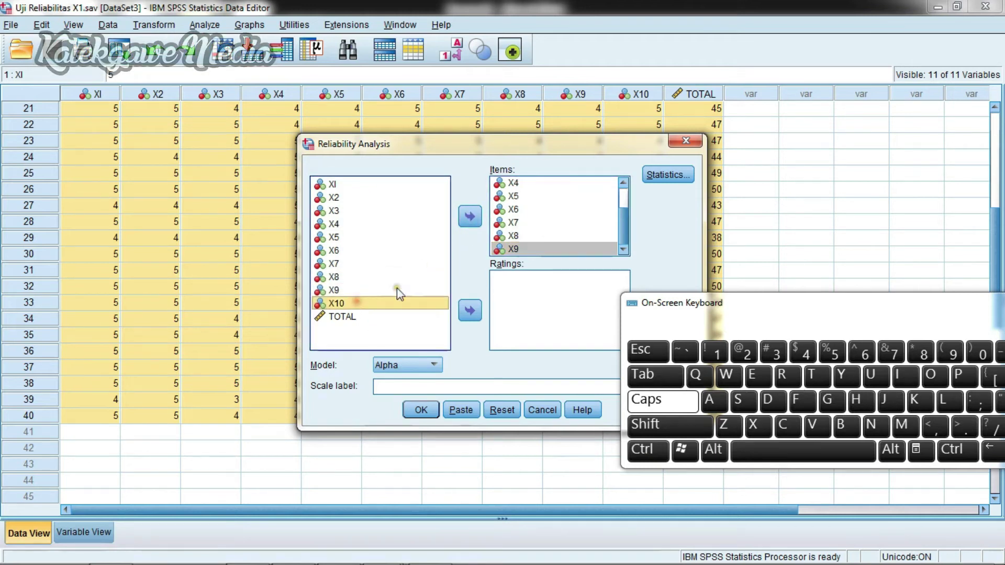
click(467, 220)
click(381, 316)
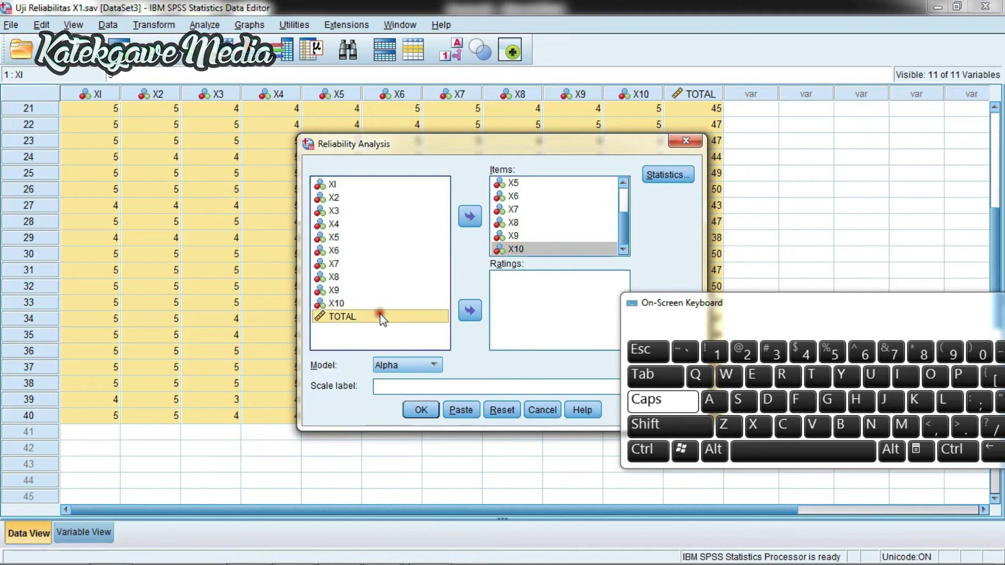
click(470, 216)
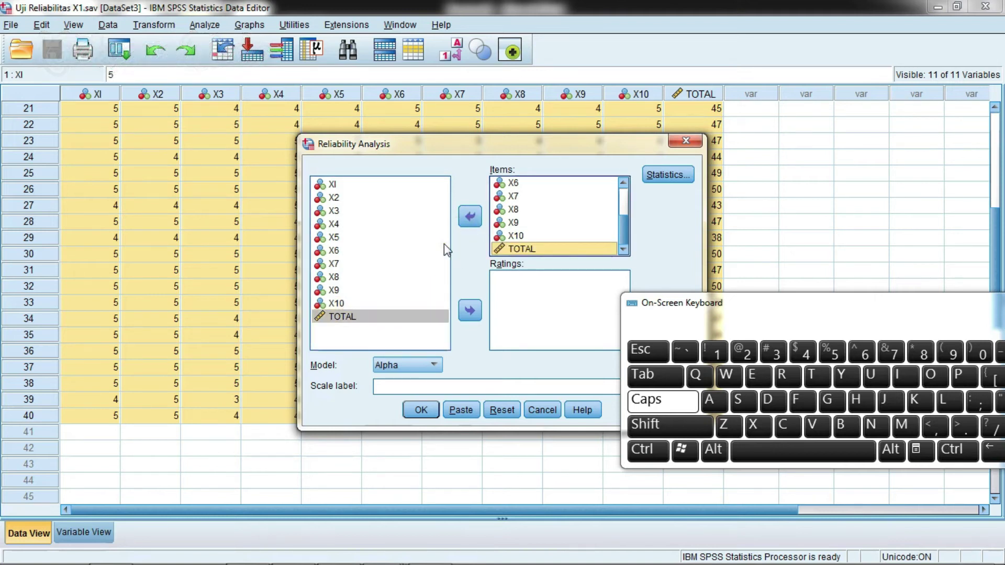
Keep Alpha as the reliability model and run the analysis.
click(435, 364)
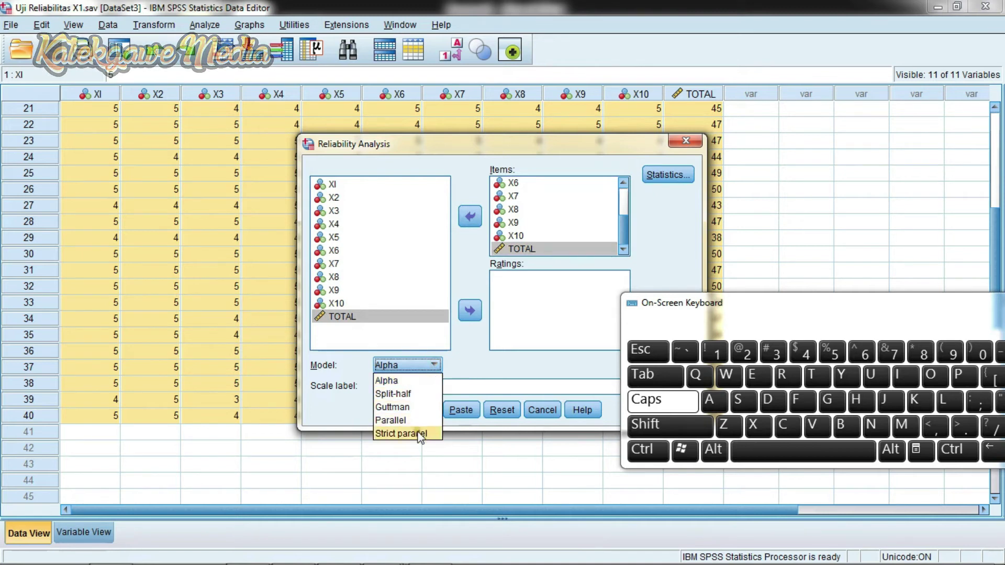
click(413, 381)
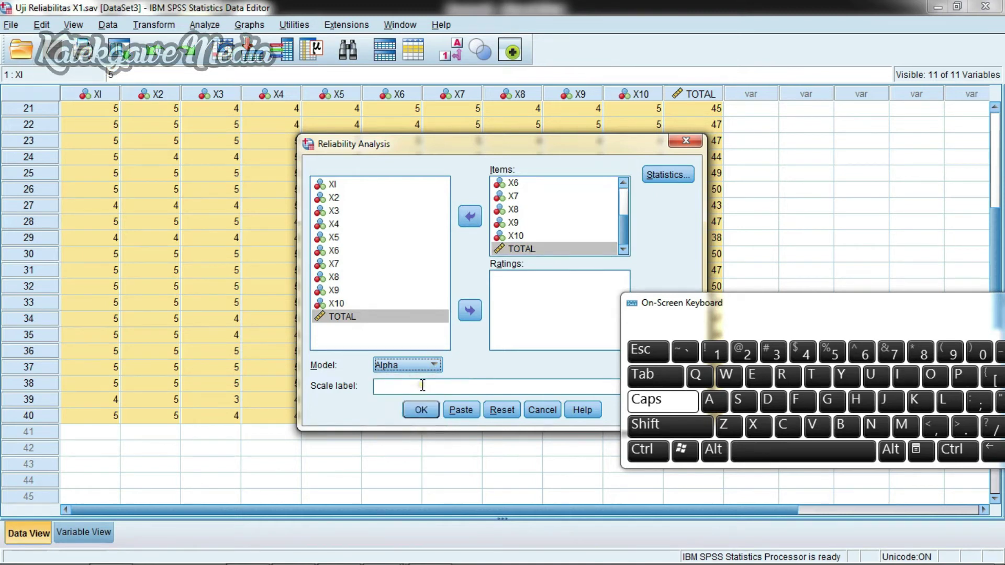
click(421, 409)
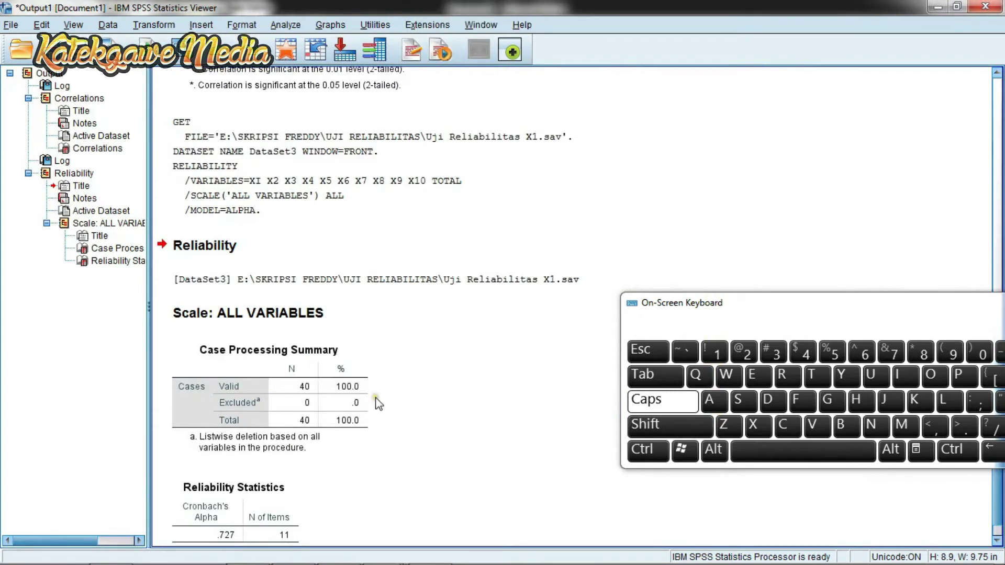
Copy the Case Processing Summary table from the reliability output and paste it on the second page of the Word document.
scroll(487, 287, down, 1)
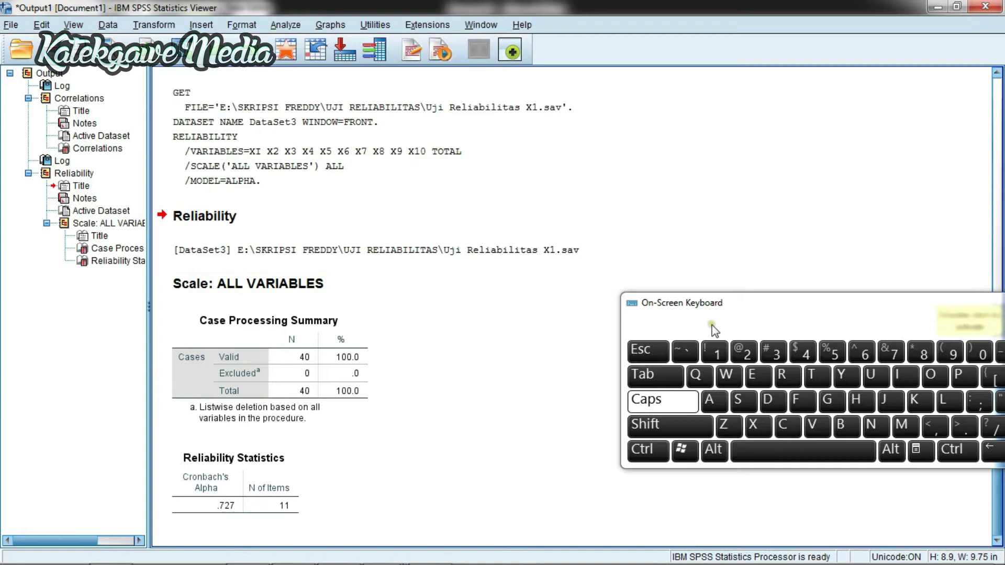
drag(769, 309, 733, 446)
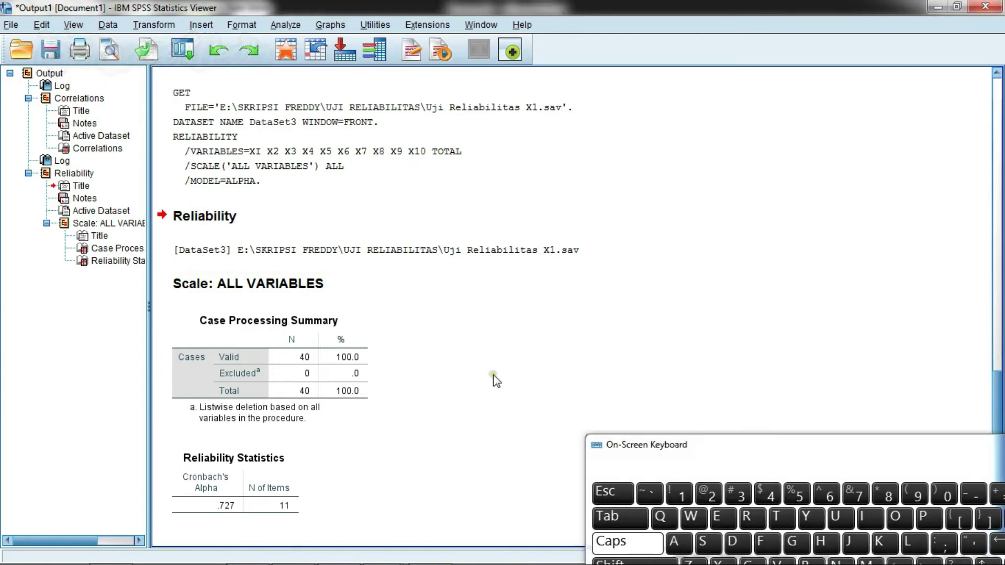
click(309, 357)
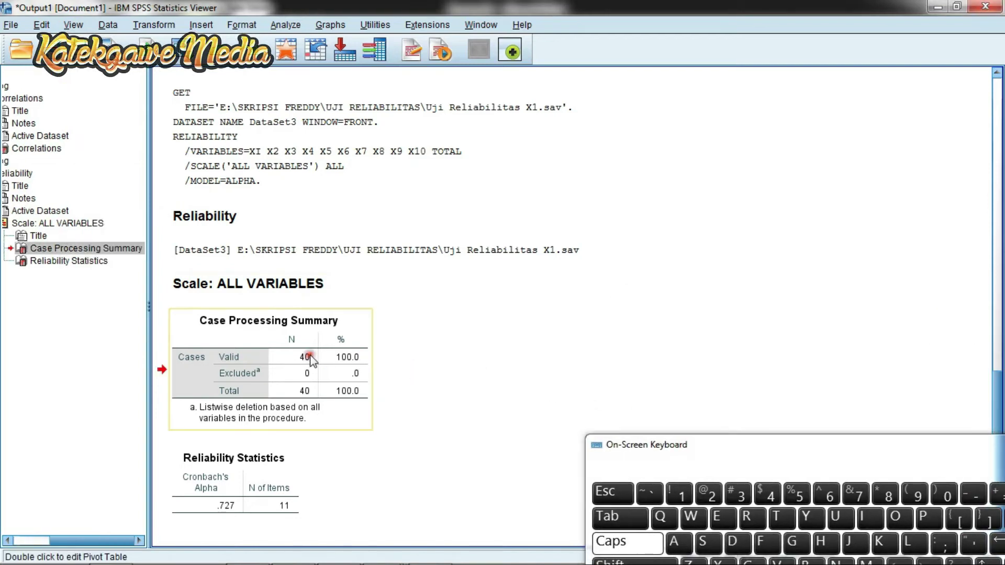
right_click(307, 361)
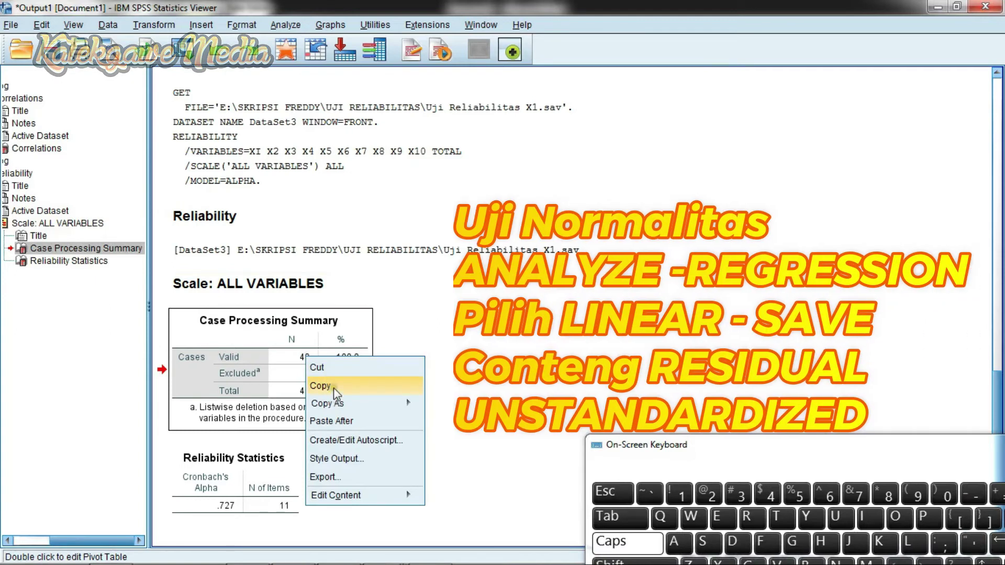
click(332, 391)
mouse_move(338, 562)
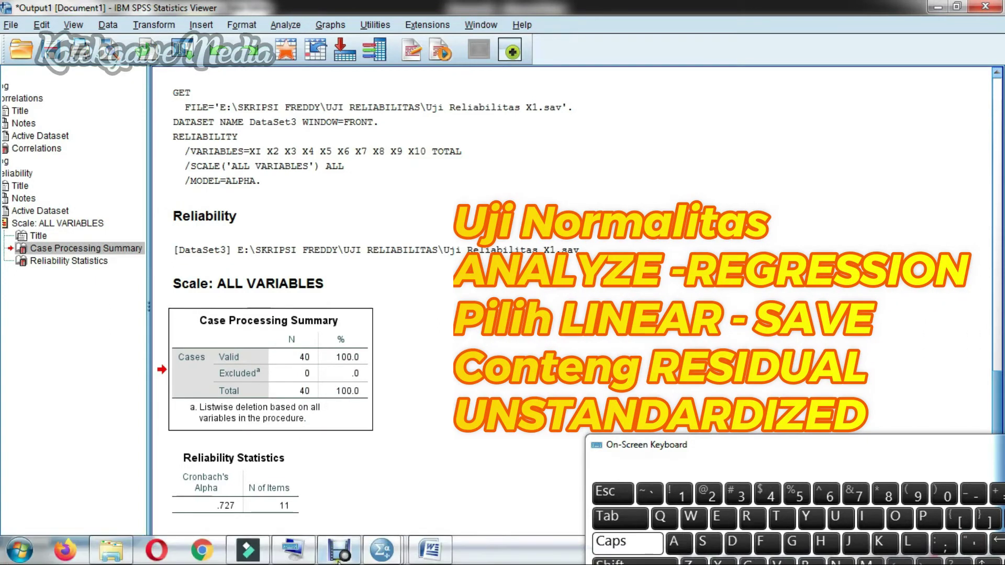
click(429, 550)
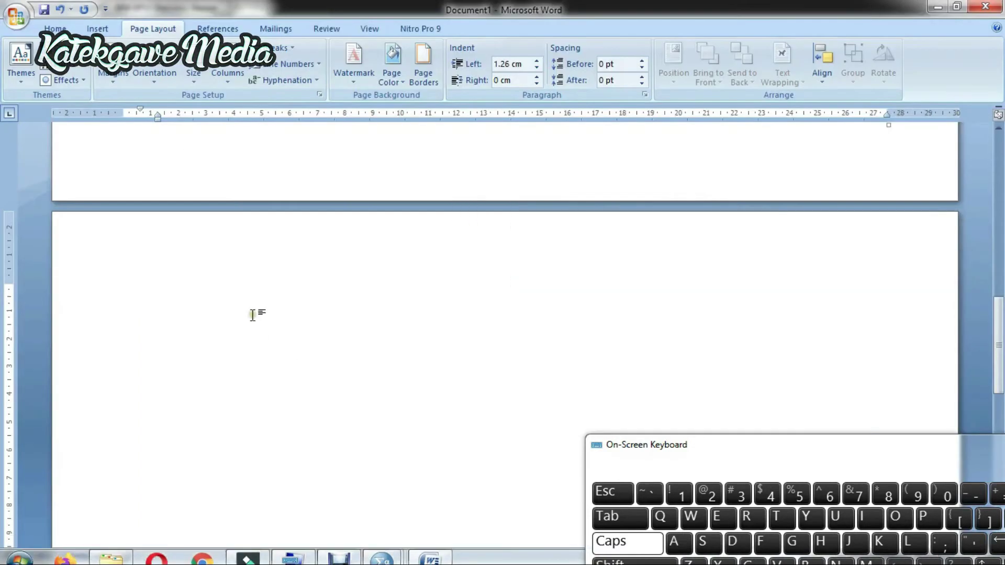
right_click(250, 311)
click(286, 352)
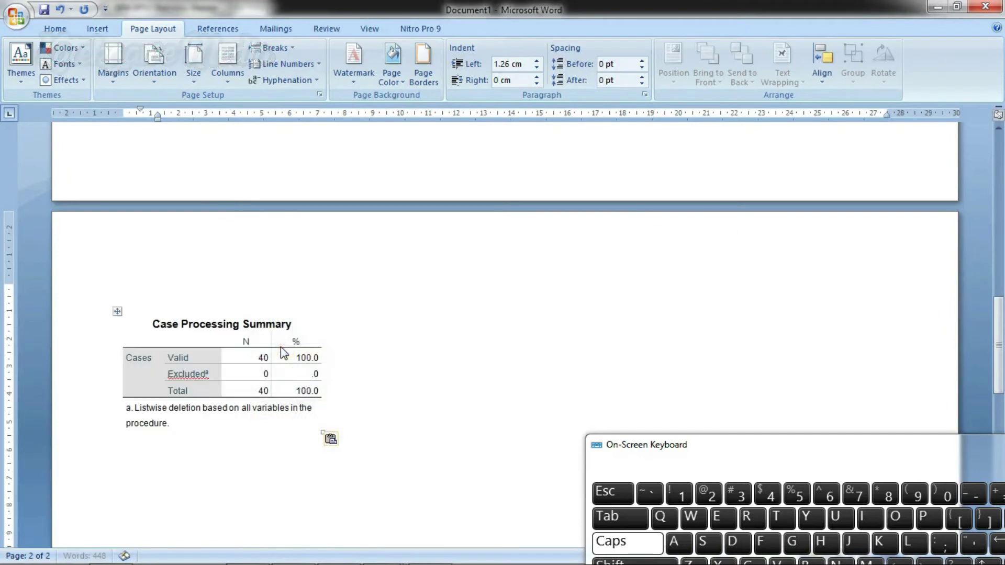
Copy the Reliability Statistics table from the SPSS output and paste it below the Case Processing Summary in Word.
mouse_move(364, 557)
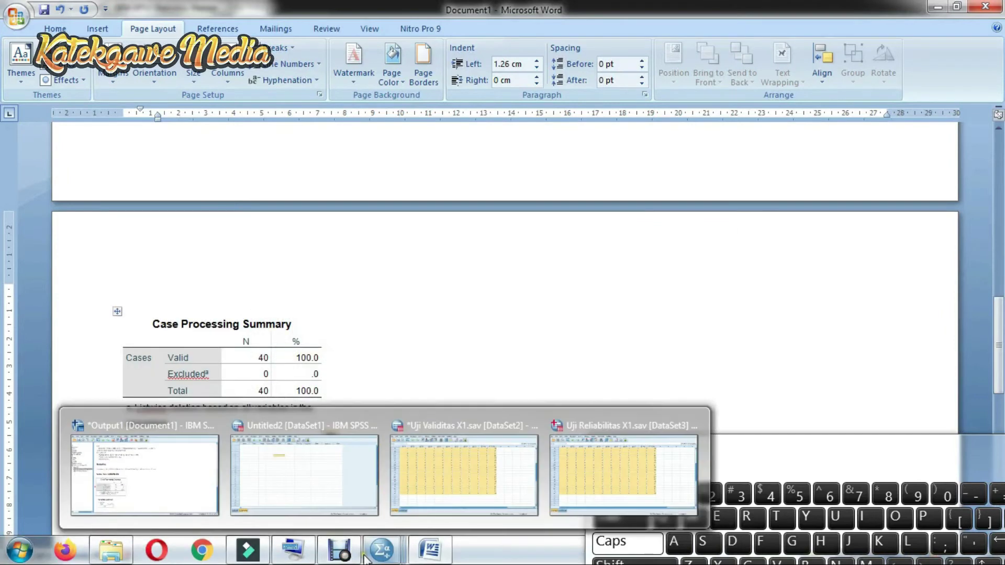
click(211, 479)
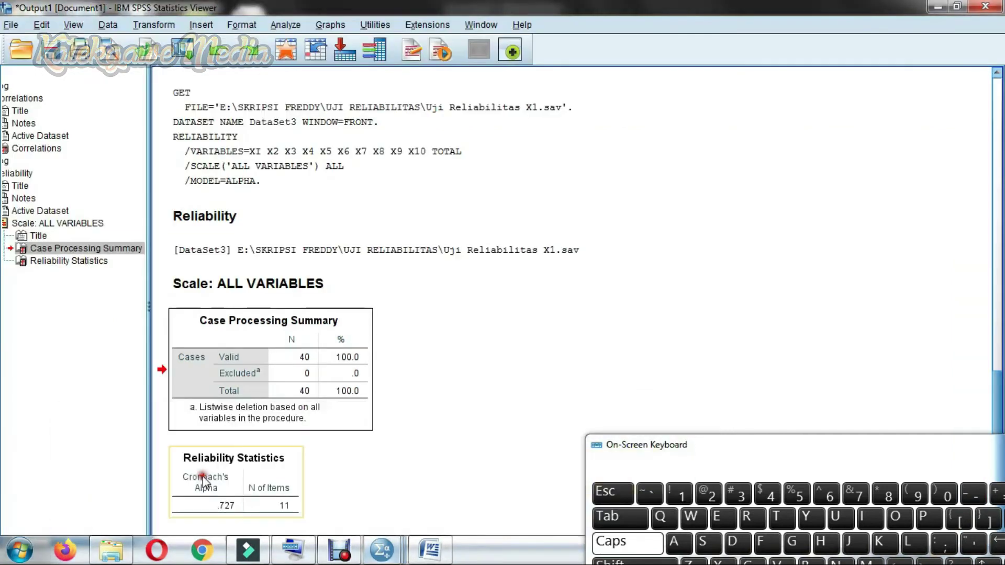
right_click(262, 480)
click(281, 446)
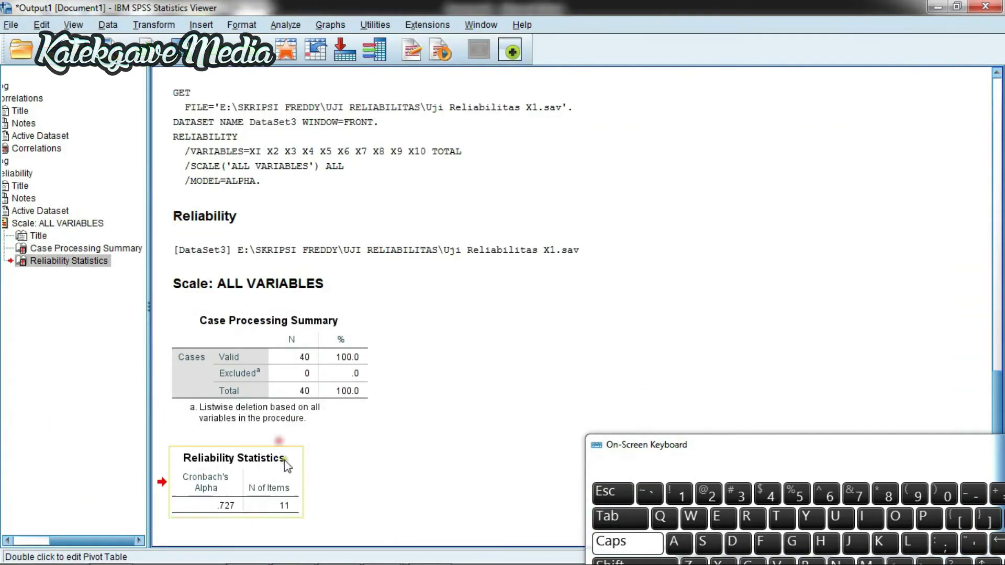
click(430, 550)
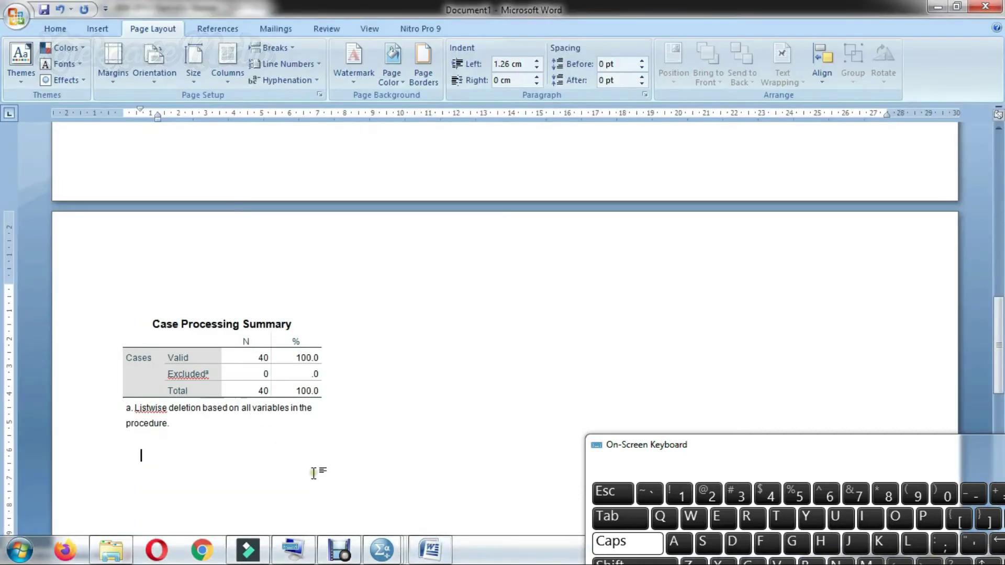
right_click(215, 458)
click(246, 303)
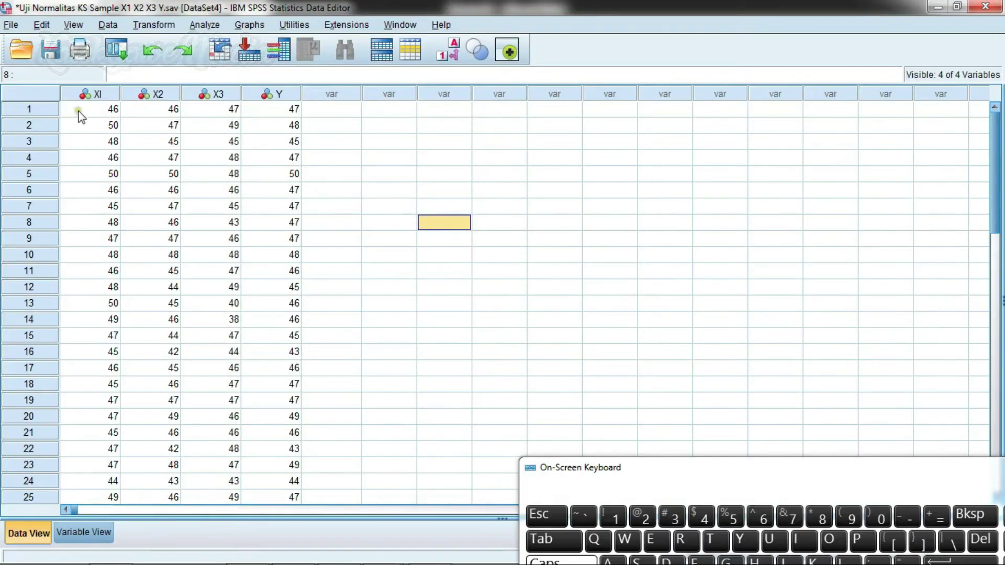
Select all 40 rows of XI, X2, X3 and Y in Uji Normalitas KS Sample X1 X2 X3 Y.sav and open Linear Regression.
drag(78, 111, 287, 176)
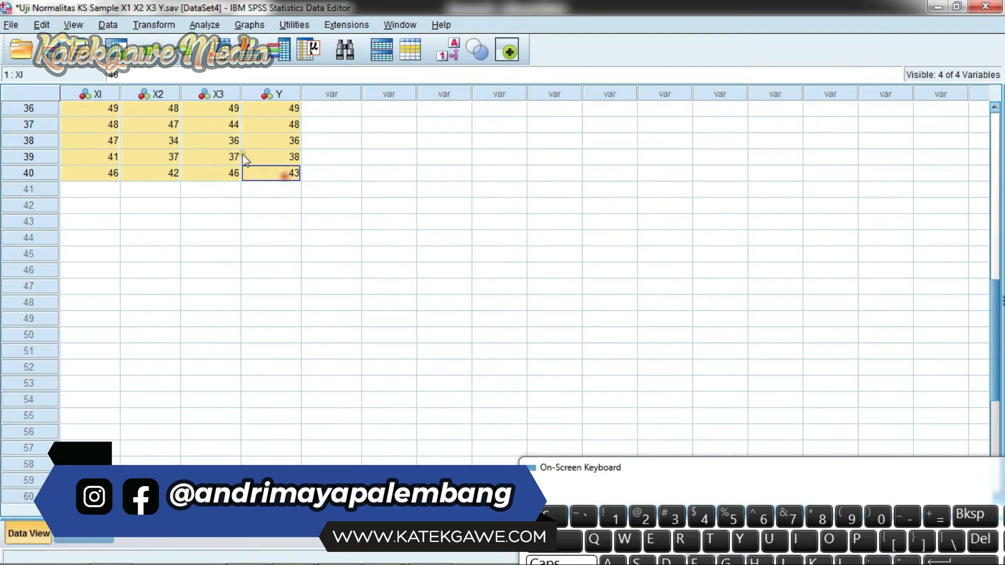
click(197, 28)
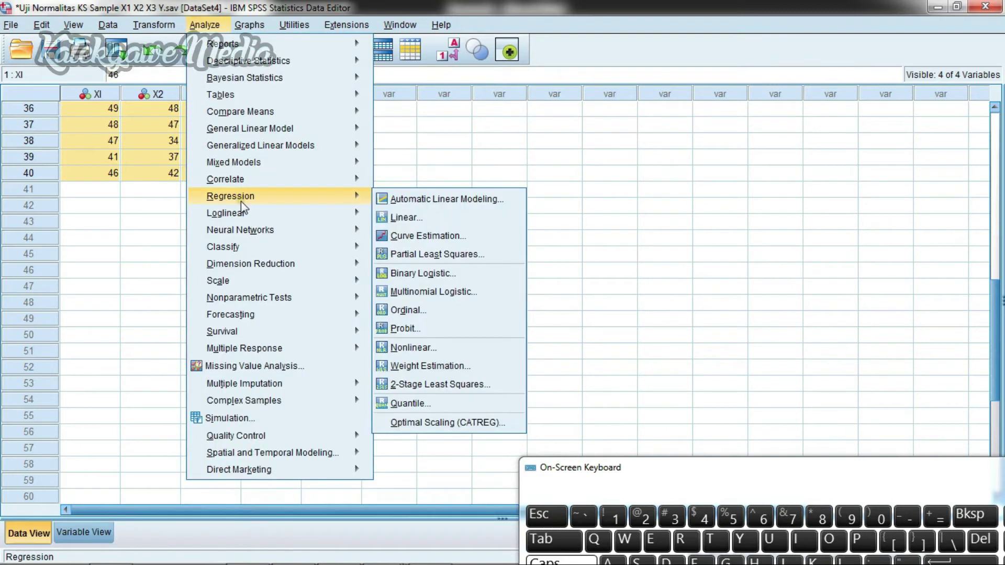
mouse_move(244, 212)
mouse_move(360, 196)
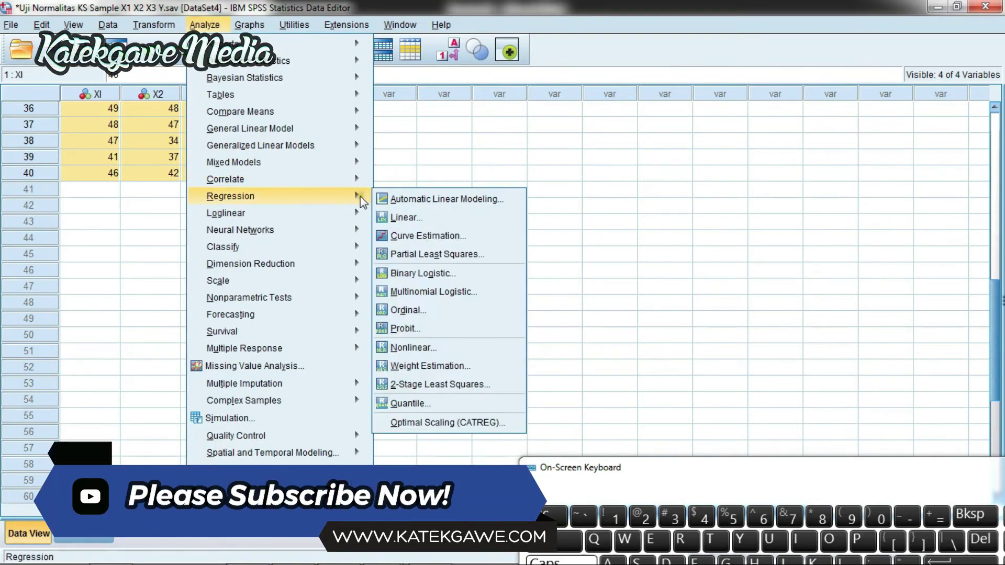
click(404, 217)
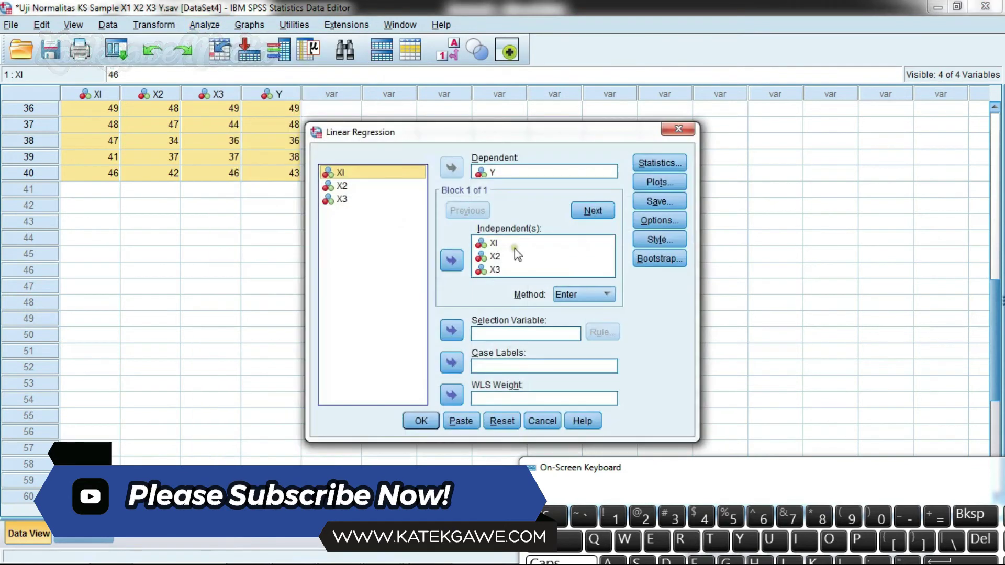
Run the regression of Y on XI, X2 and X3 with unstandardized residuals saved, and return to the normality dataset.
click(655, 203)
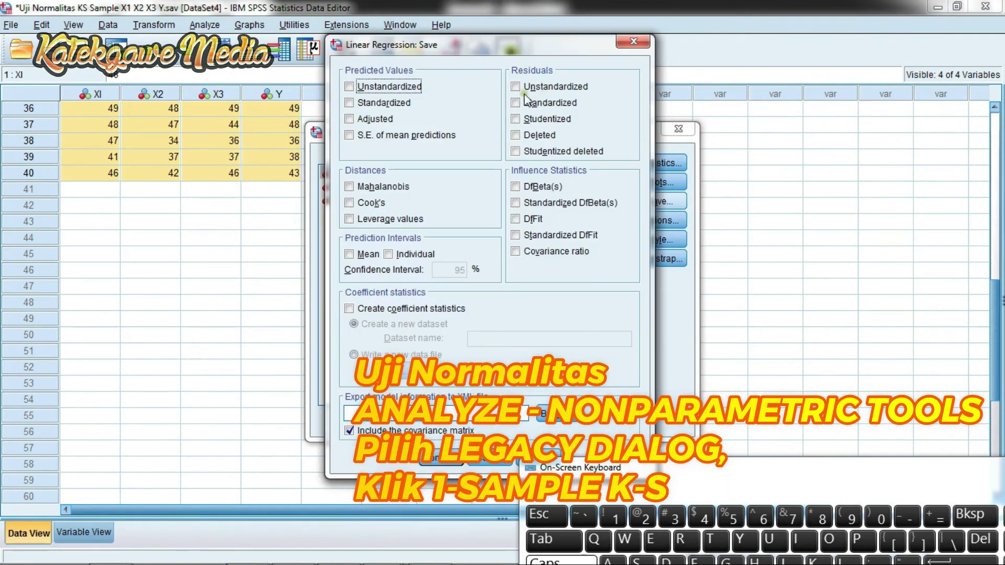
click(516, 87)
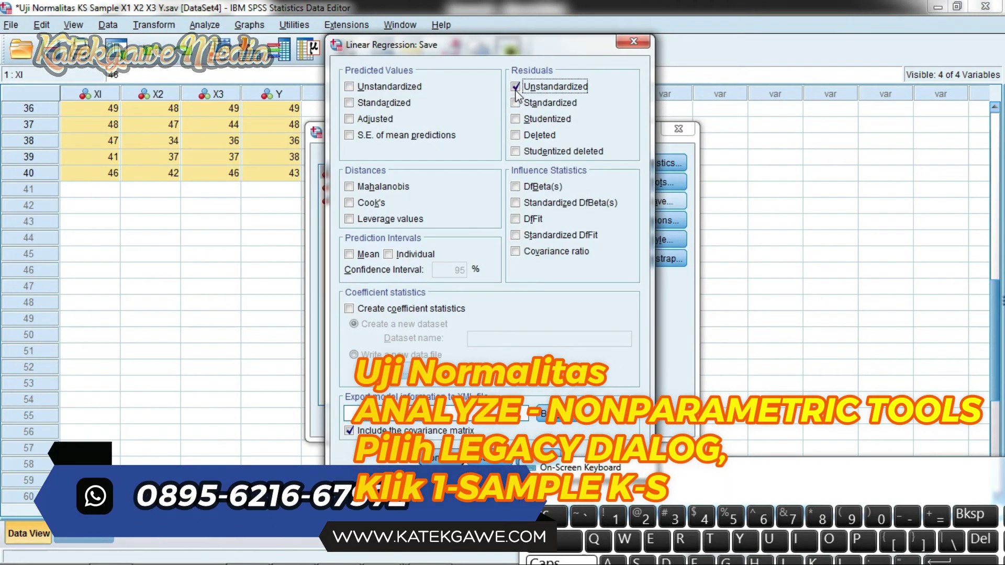
click(454, 457)
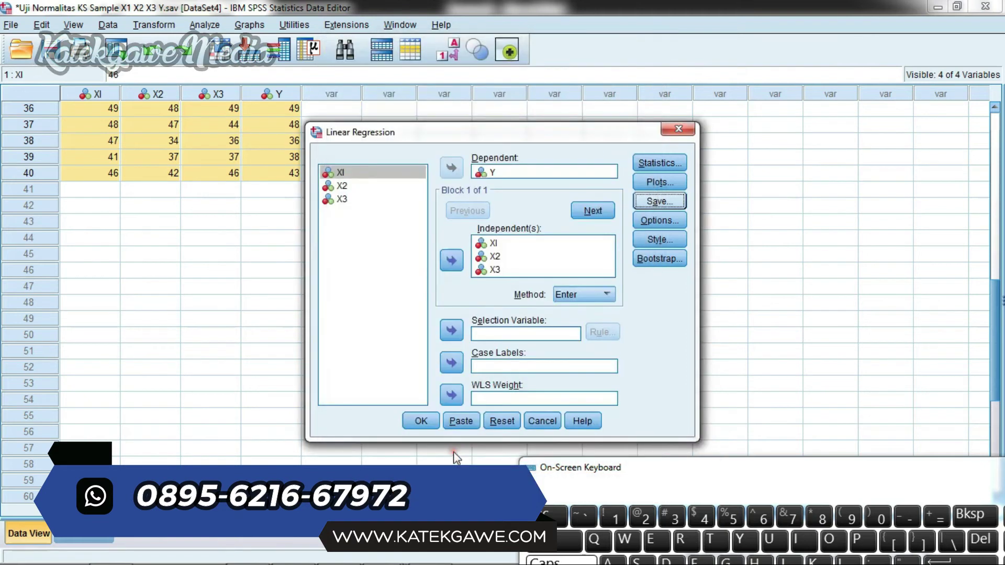
click(421, 422)
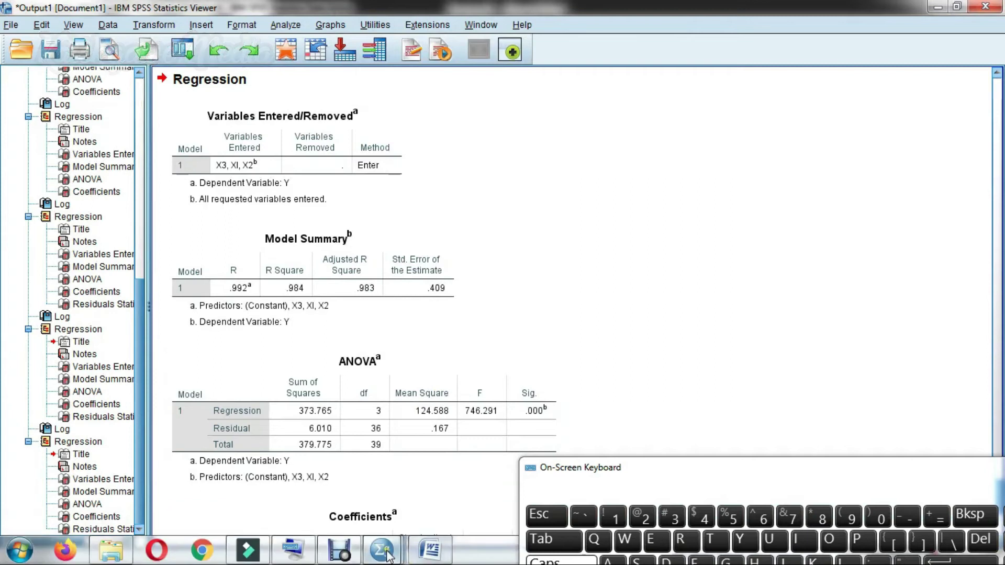
mouse_move(386, 555)
click(693, 447)
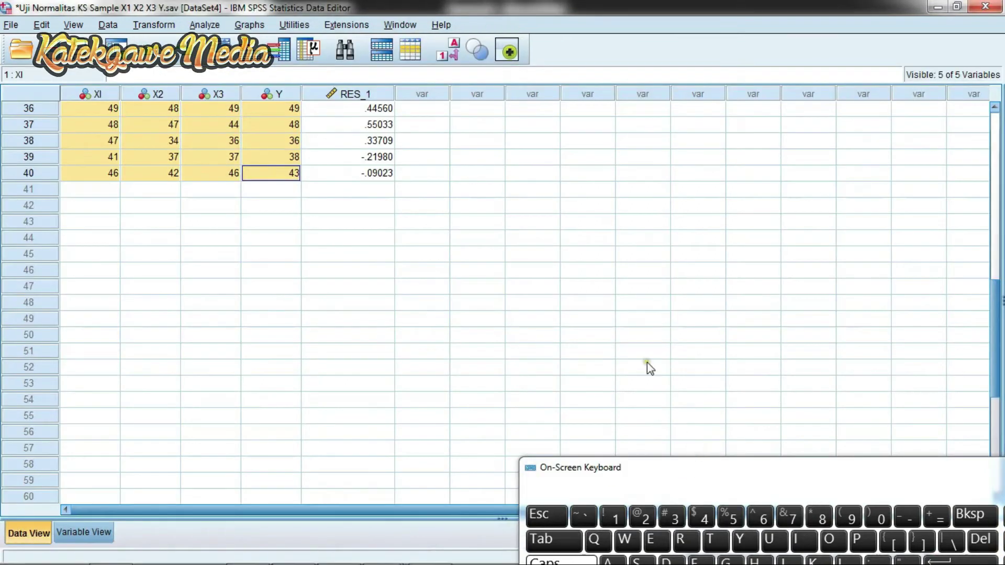
Select all 40 rows of XI, X2, X3, Y and RES_1 in the normality dataset.
click(478, 238)
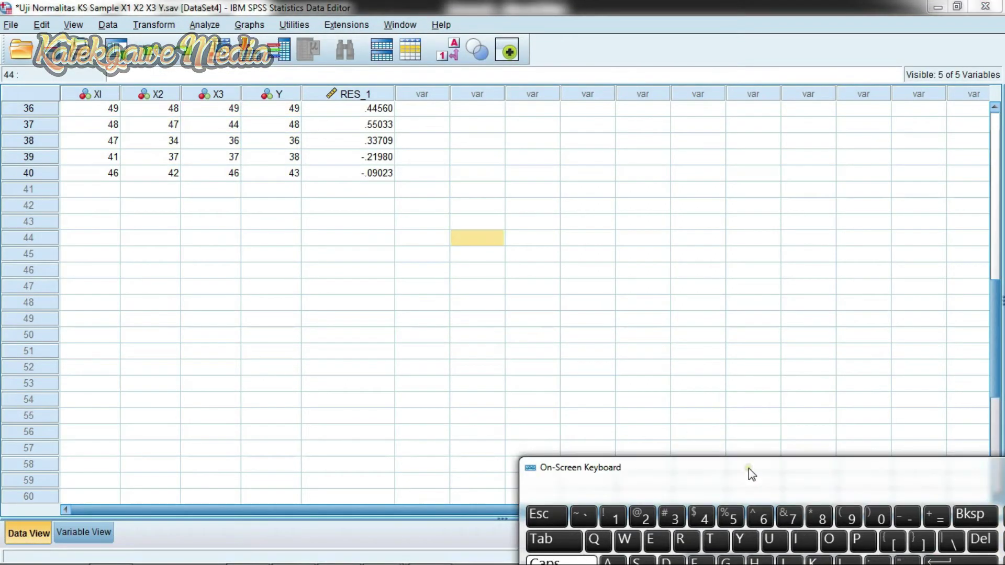
drag(748, 468, 738, 562)
click(495, 303)
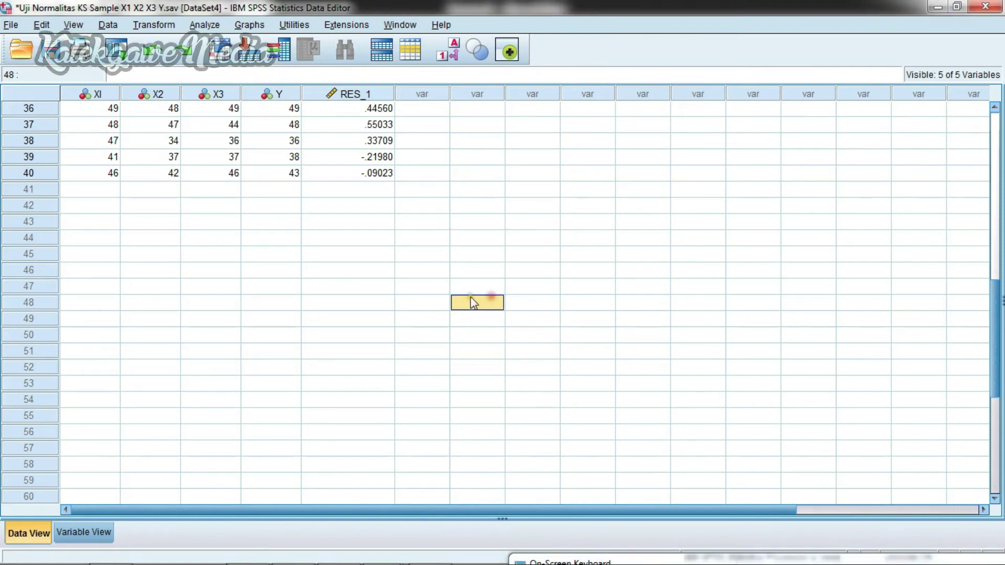
scroll(350, 261, up, 6)
scroll(351, 259, up, 6)
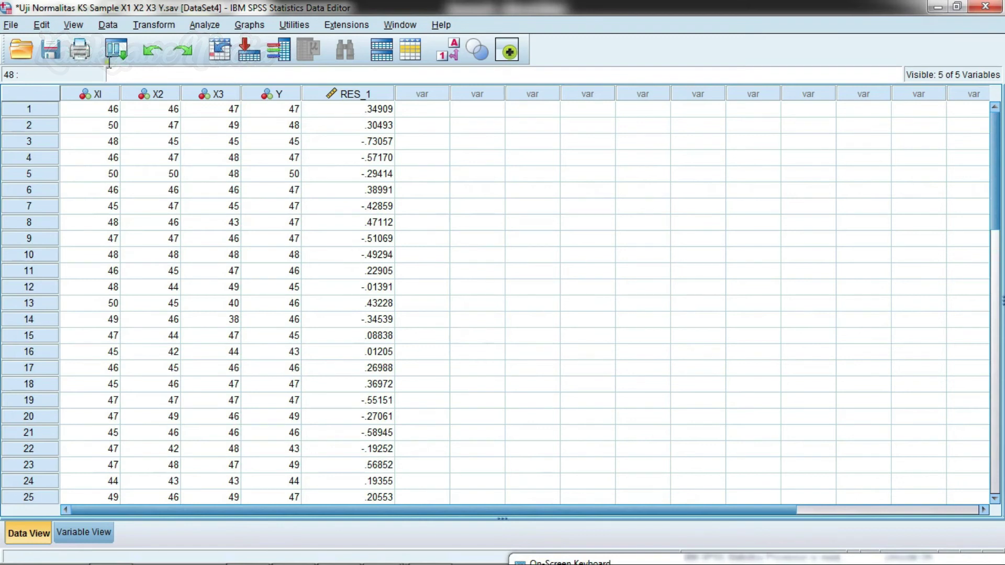
click(104, 109)
click(209, 158)
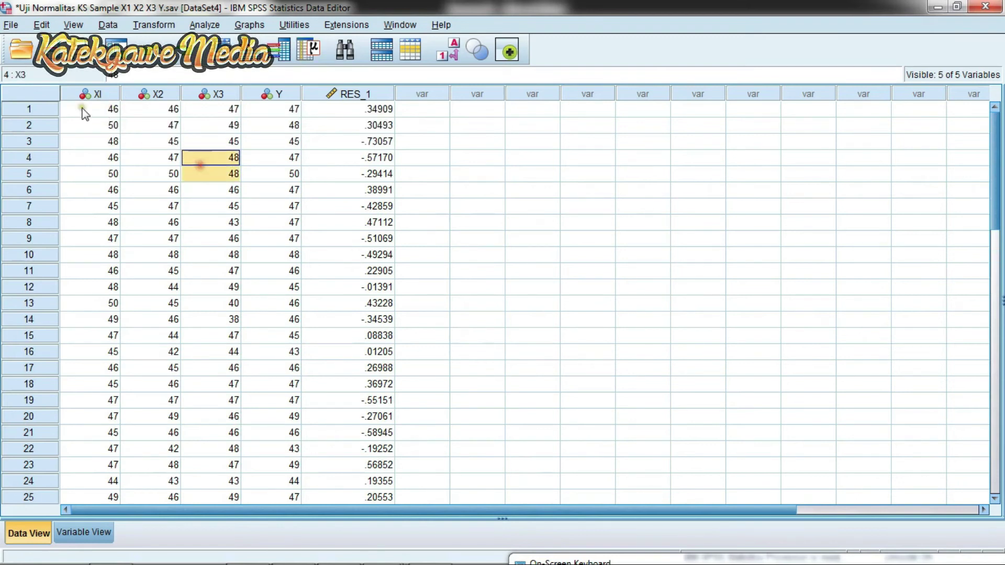
drag(84, 109, 364, 375)
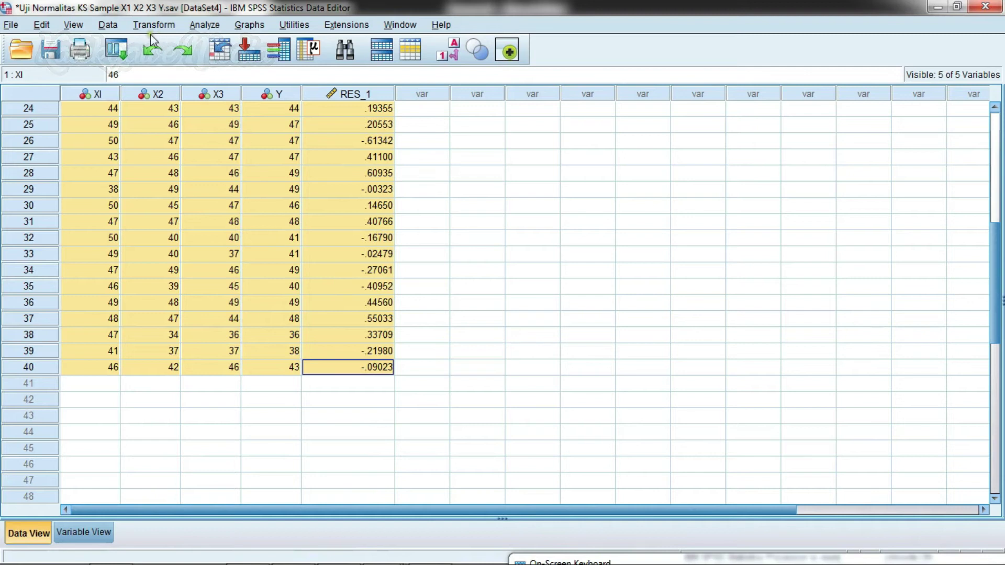
Run a legacy one-sample Kolmogorov-Smirnov test on the unstandardized residual with the Normal test distribution.
click(204, 24)
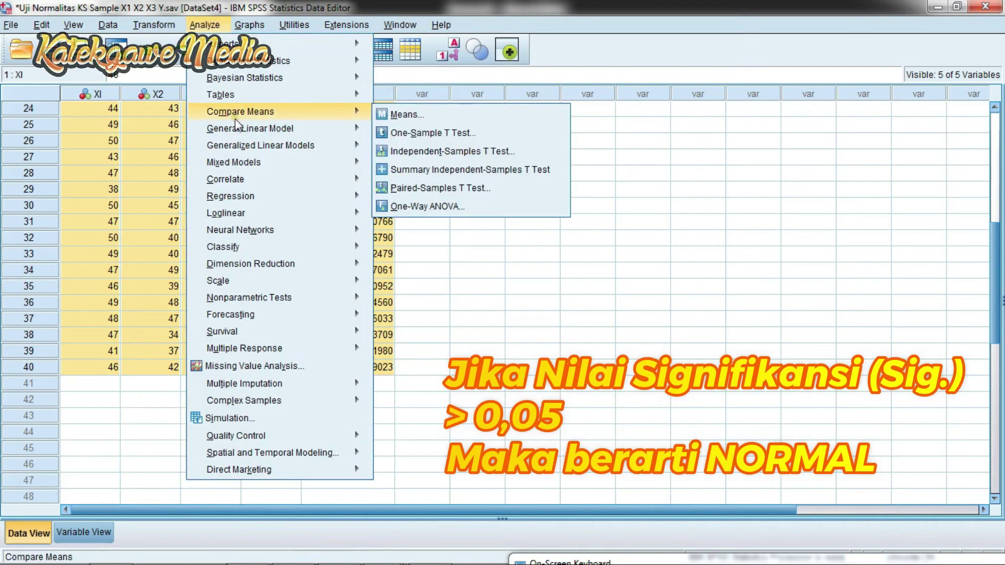
mouse_move(285, 297)
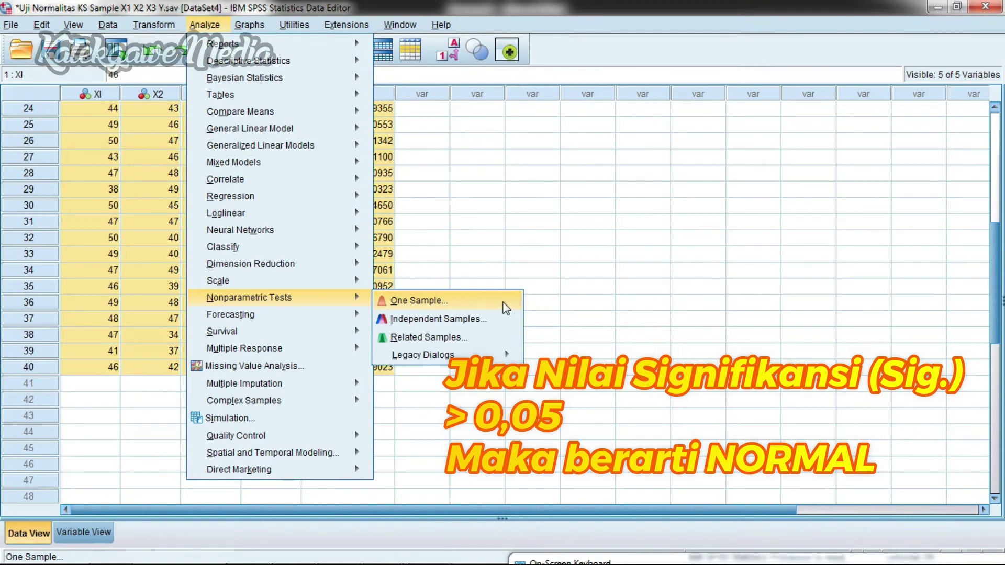
mouse_move(505, 361)
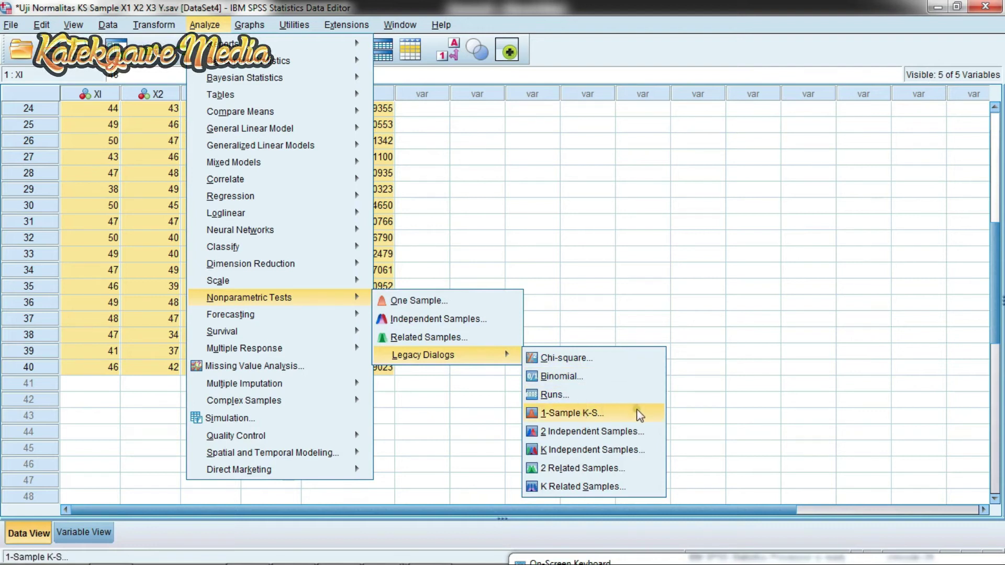
click(650, 414)
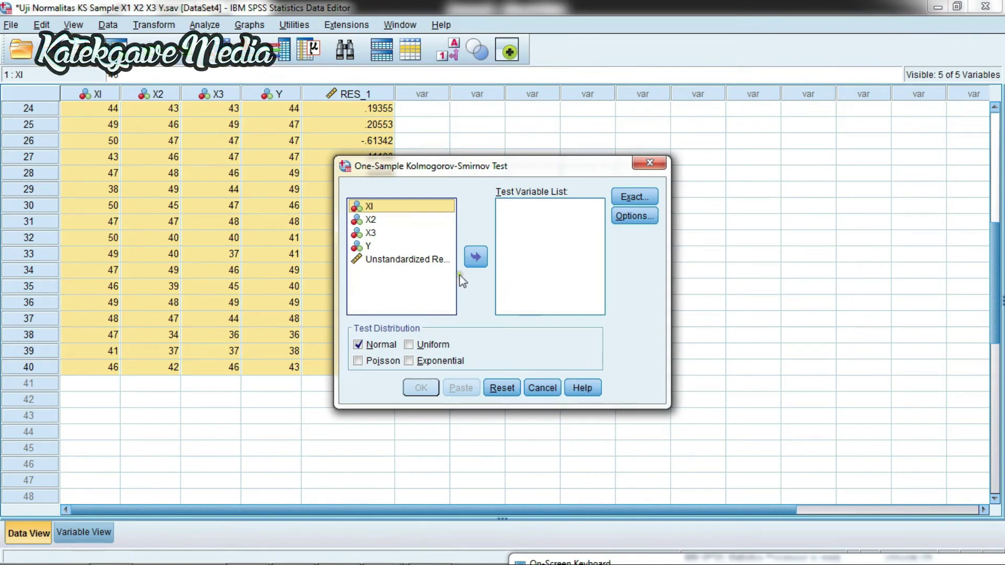
click(430, 262)
click(475, 261)
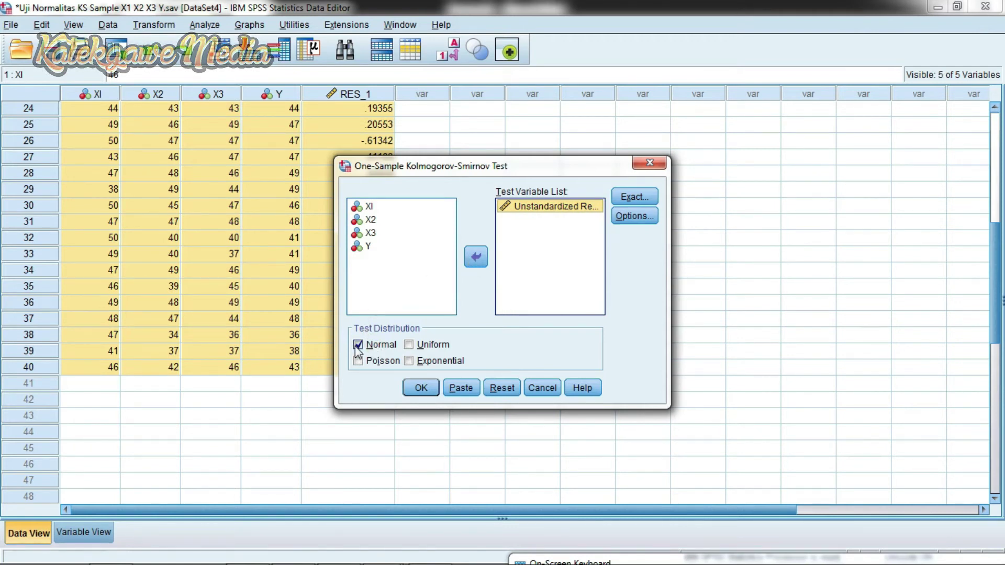
click(420, 388)
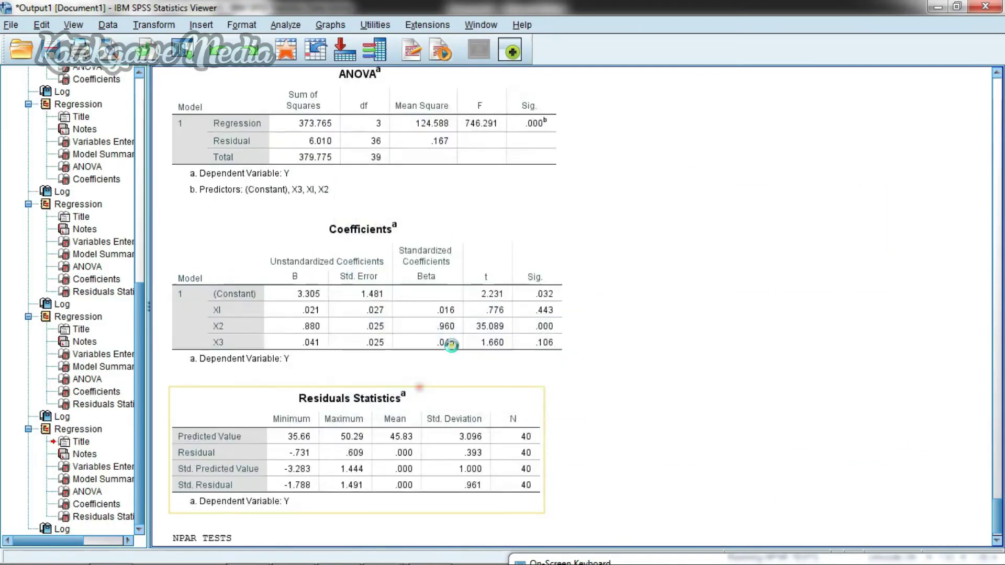
Copy the One-Sample Kolmogorov-Smirnov Test table from the output and paste it on the third page of the Word document.
scroll(453, 343, down, 1)
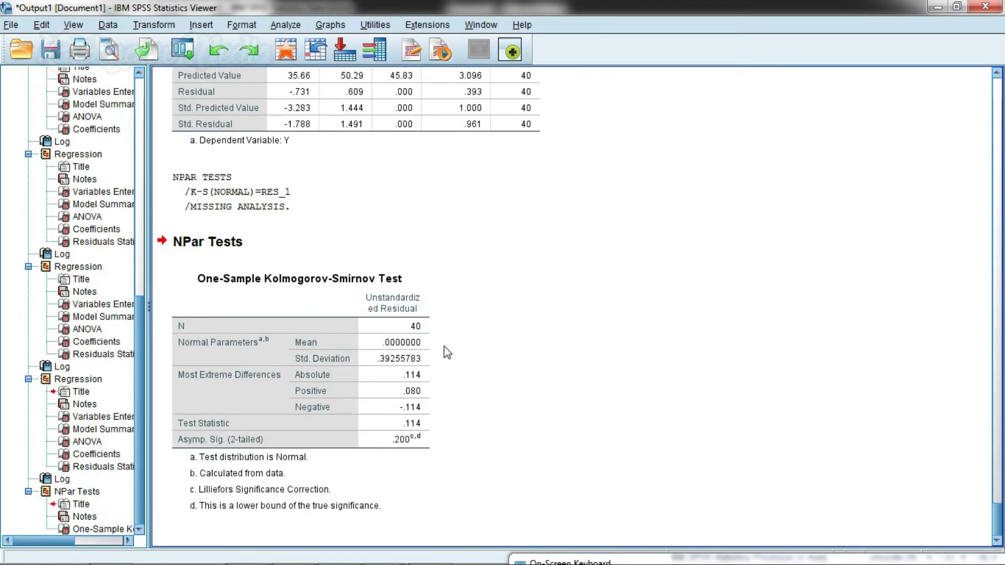
click(375, 392)
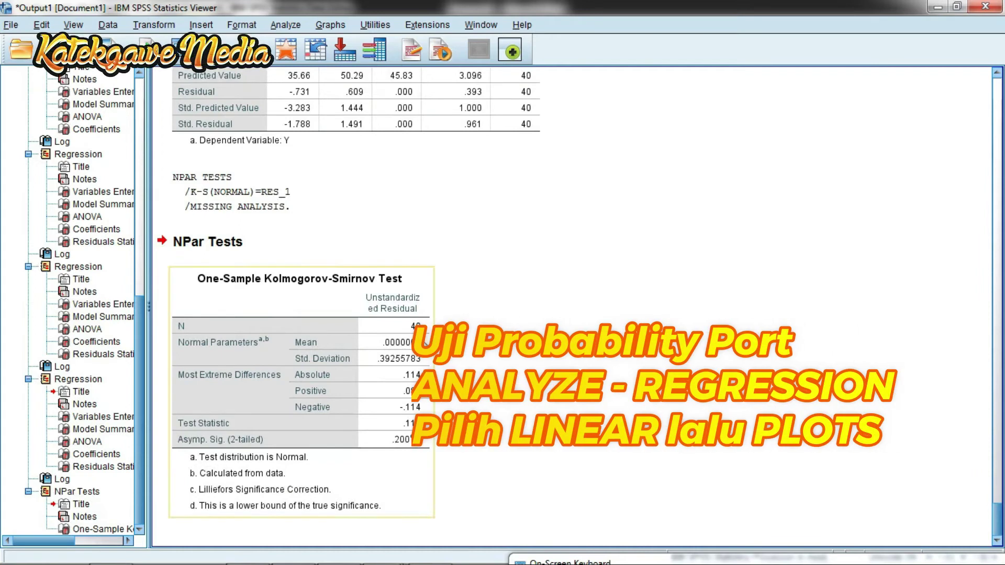
right_click(376, 368)
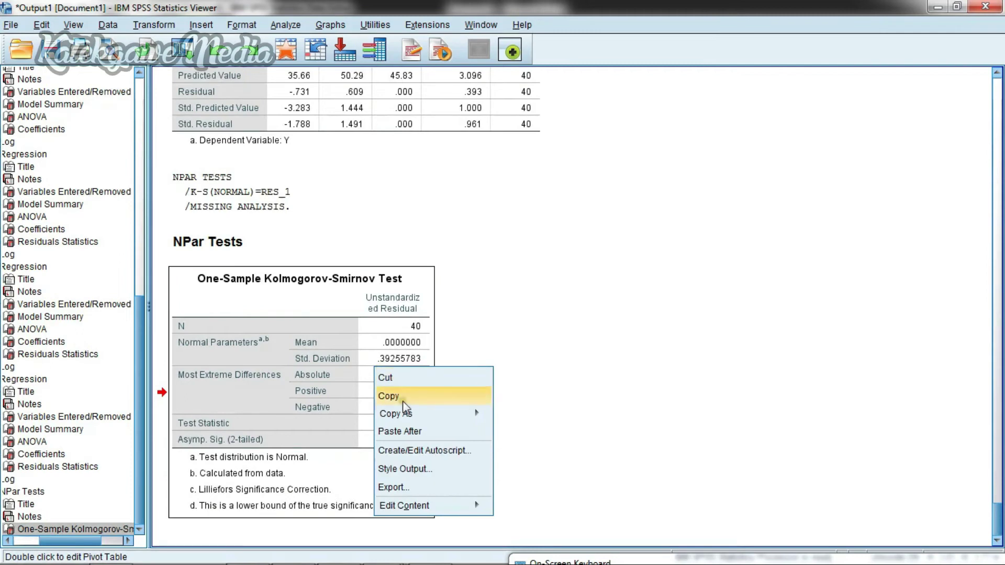
click(388, 396)
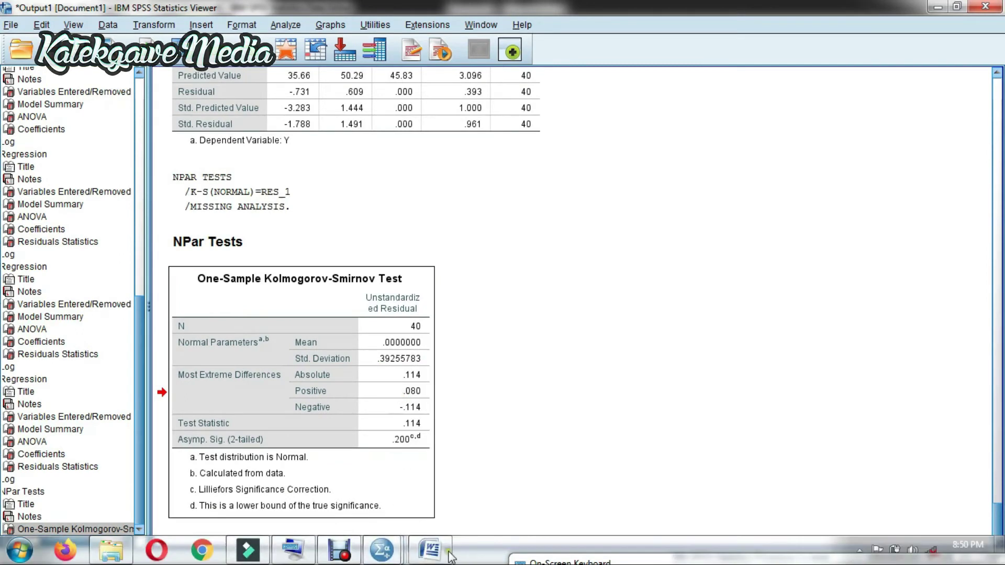
click(431, 549)
right_click(207, 312)
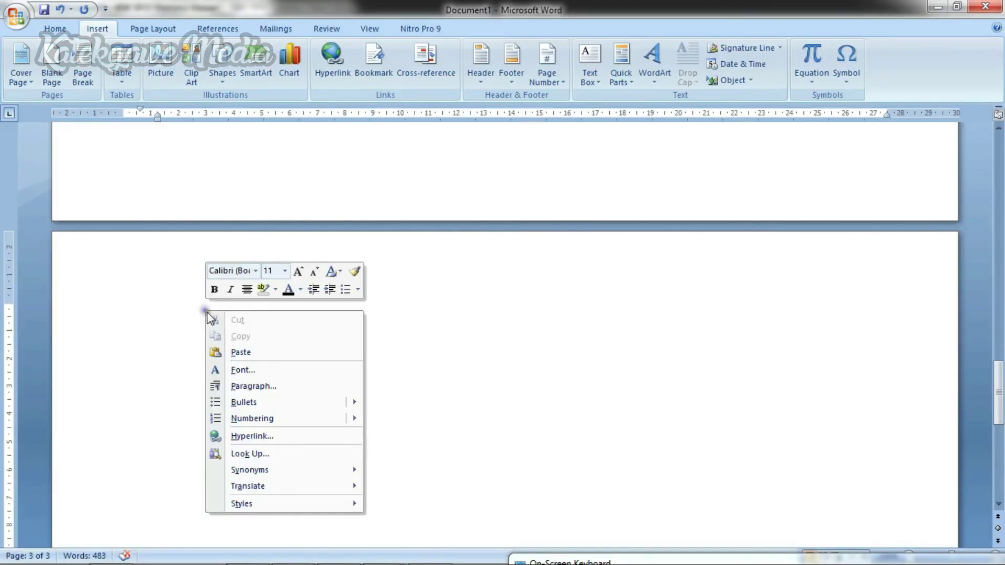
click(240, 352)
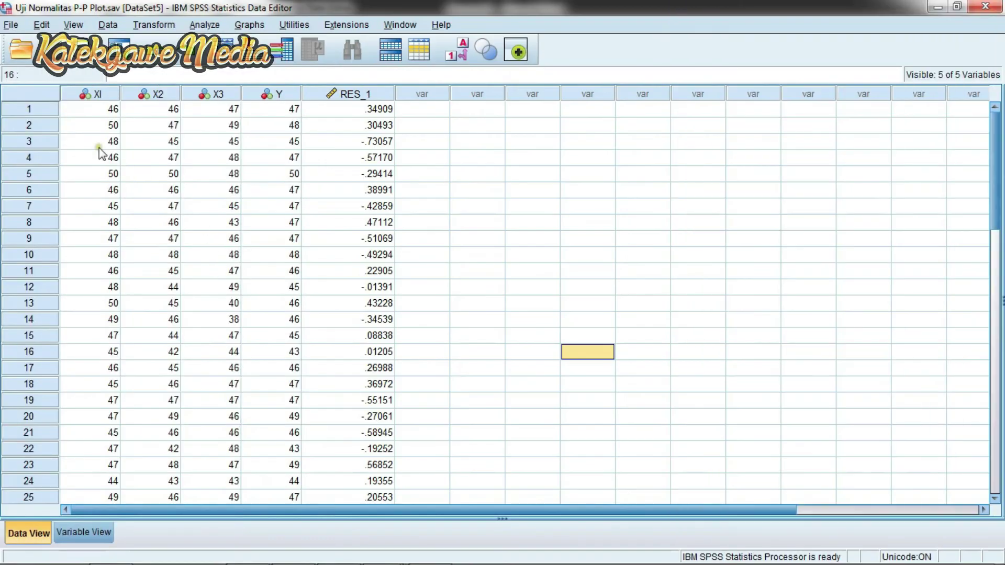
Select all 40 rows of XI, X2, X3, Y and RES_1 in Uji Normalitas P-P Plot.sav and open Linear Regression.
drag(90, 108, 341, 240)
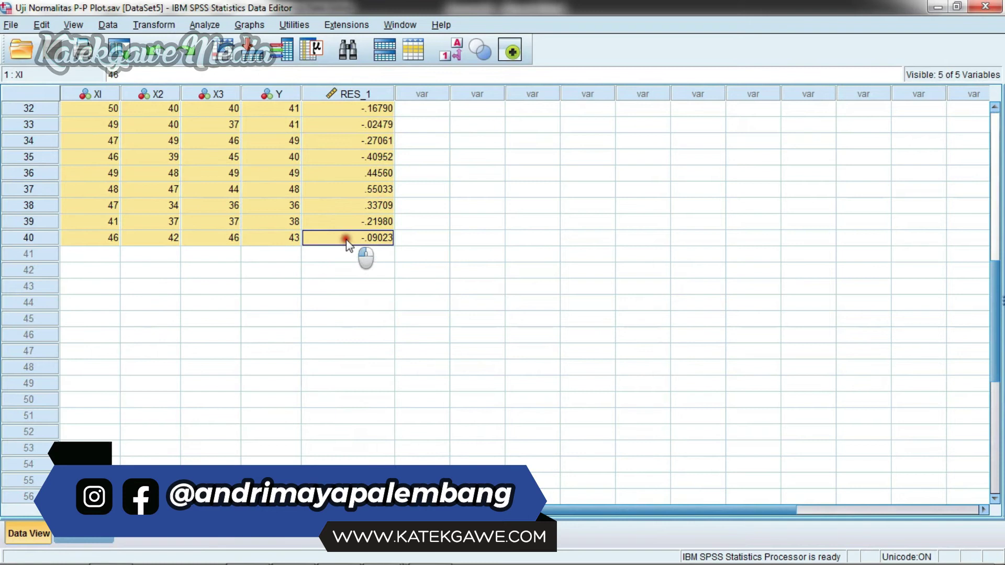
scroll(425, 375, up, 10)
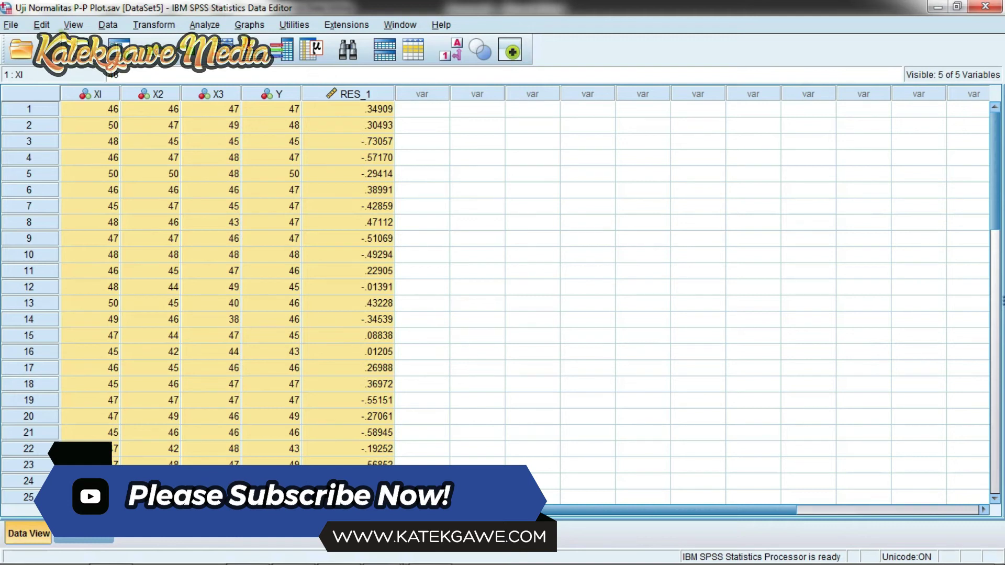
click(204, 24)
mouse_move(246, 197)
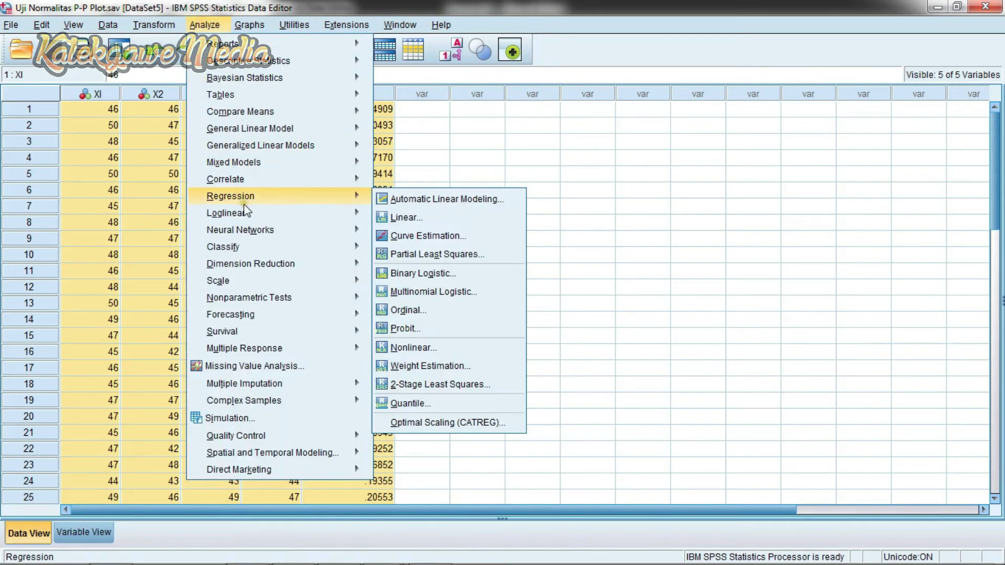
click(442, 219)
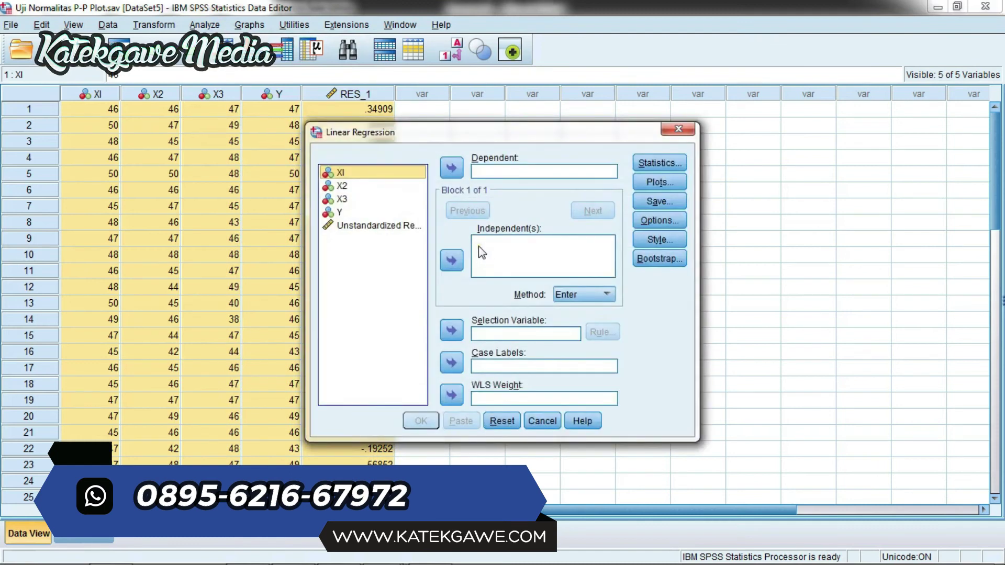
Set Y as the dependent variable and XI, X2 and X3 as the independent variables of the linear regression.
click(660, 181)
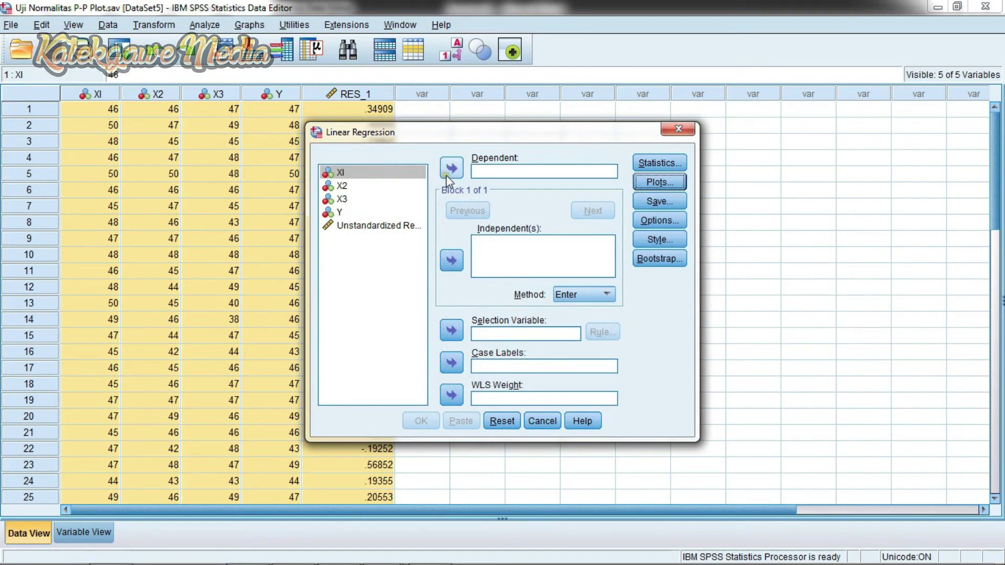
right_click(374, 212)
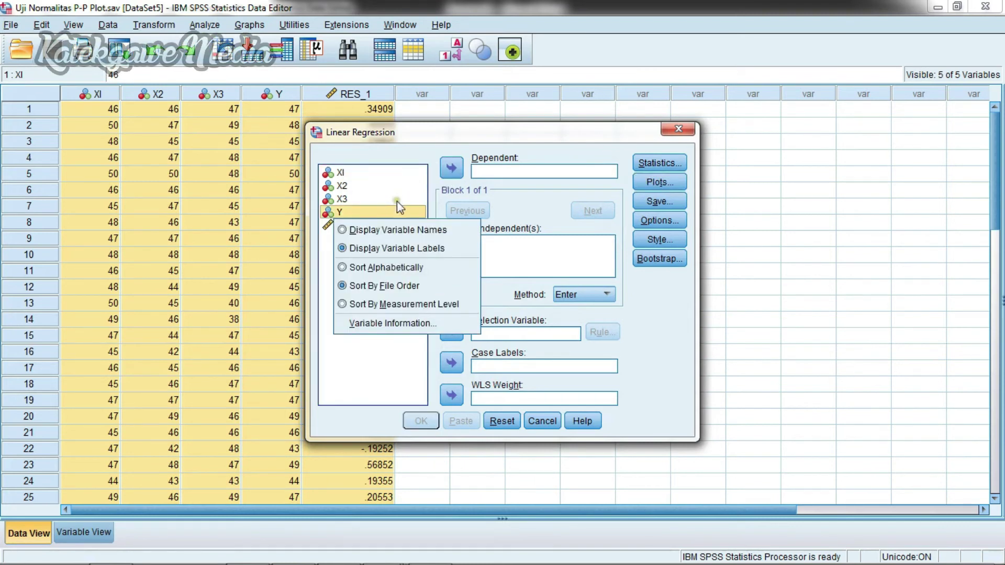
click(351, 210)
click(451, 166)
click(340, 173)
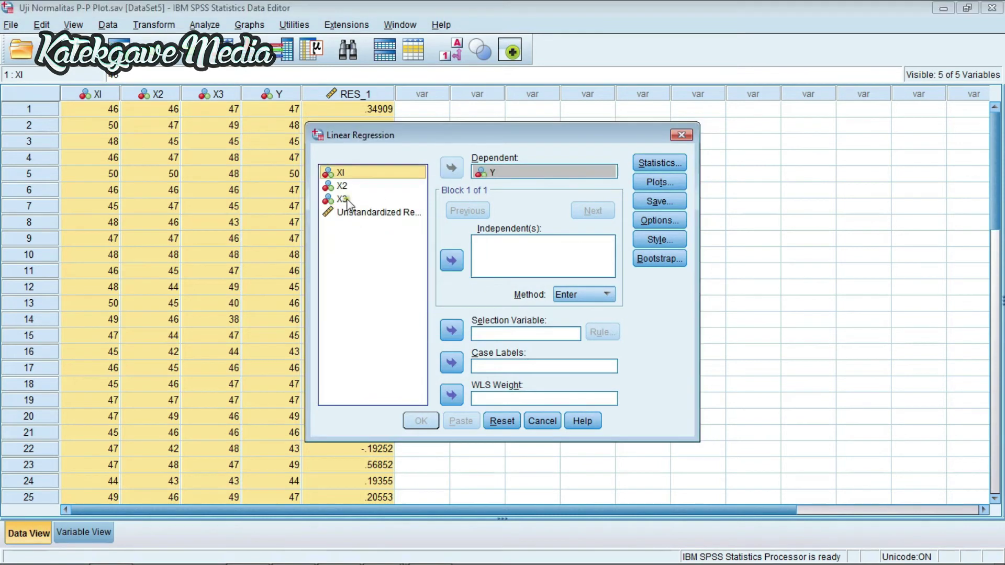
click(451, 260)
click(347, 186)
click(451, 260)
click(354, 199)
click(451, 259)
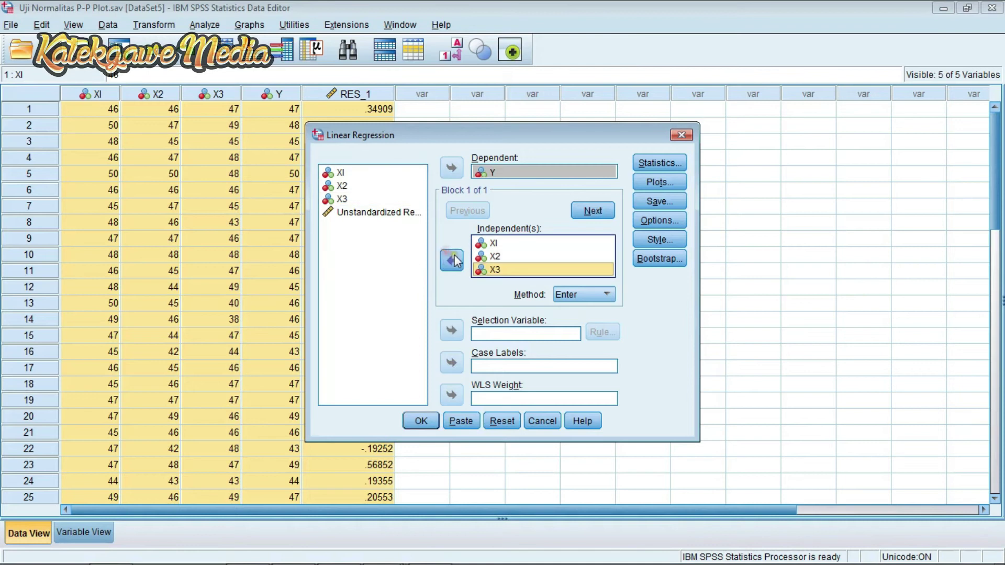
Enable the normal probability plot of the standardized residuals and run the regression.
click(658, 183)
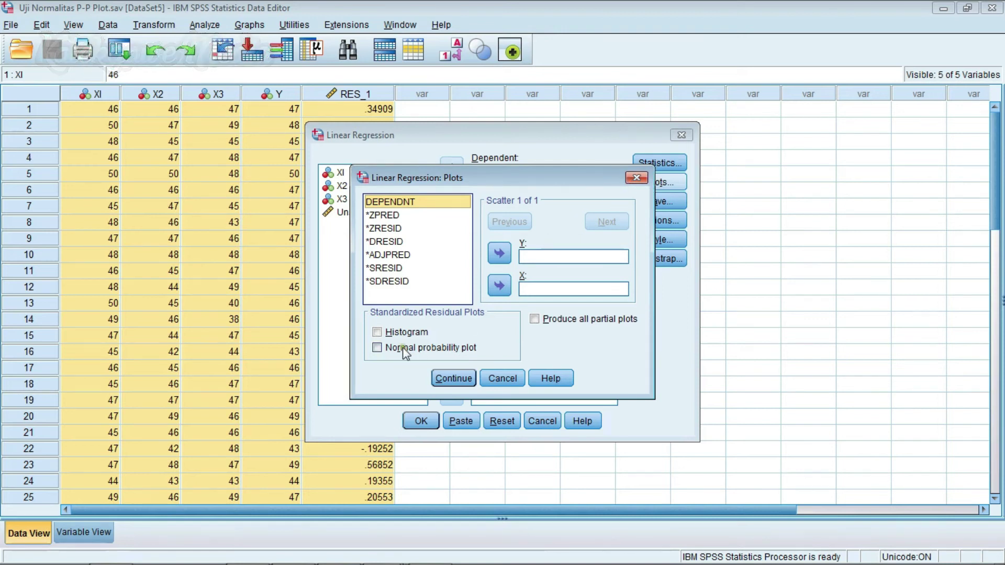
click(380, 348)
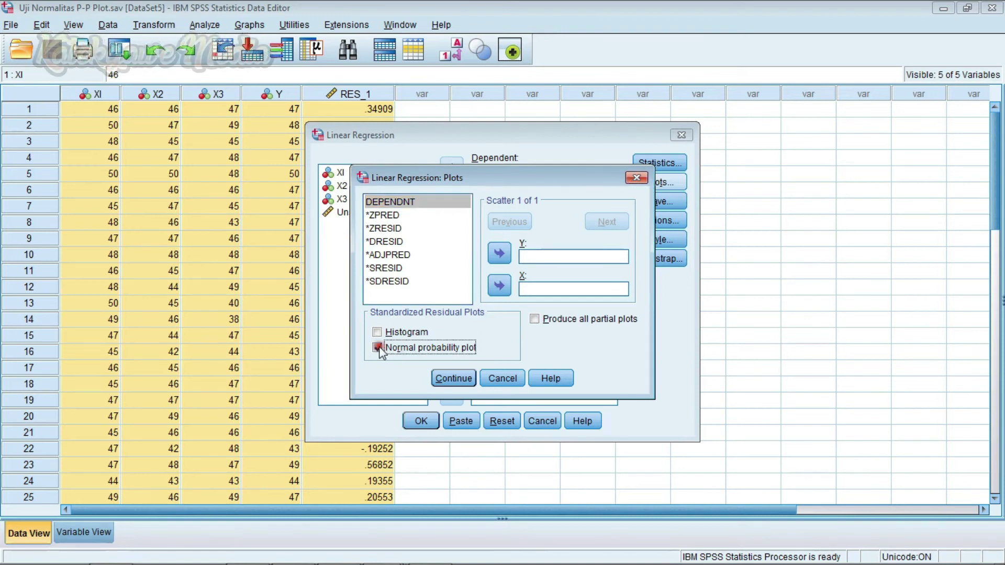
click(453, 381)
click(425, 420)
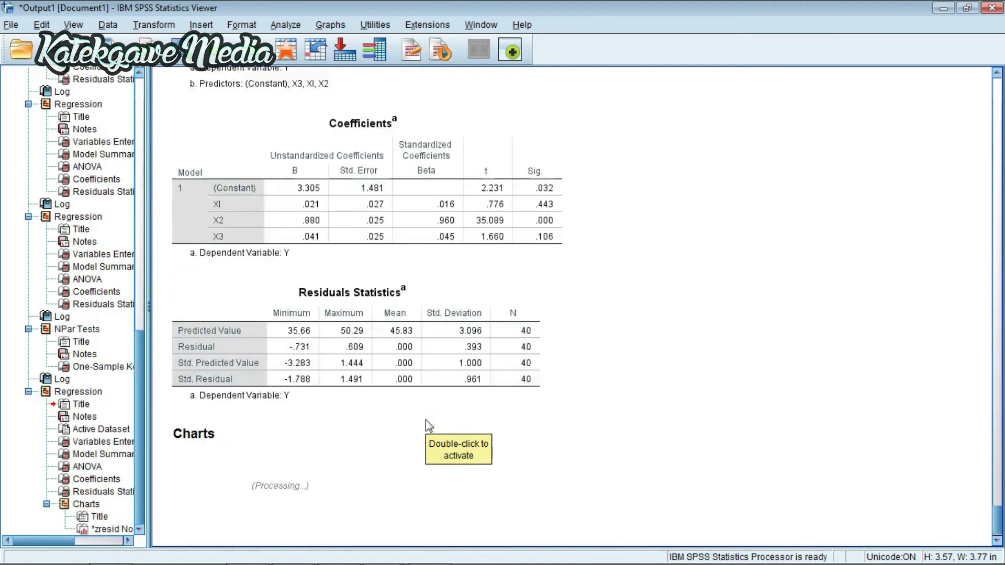
Copy the Normal P-P Plot of Regression Standardized Residual chart from the regression output.
scroll(592, 437, down, 1)
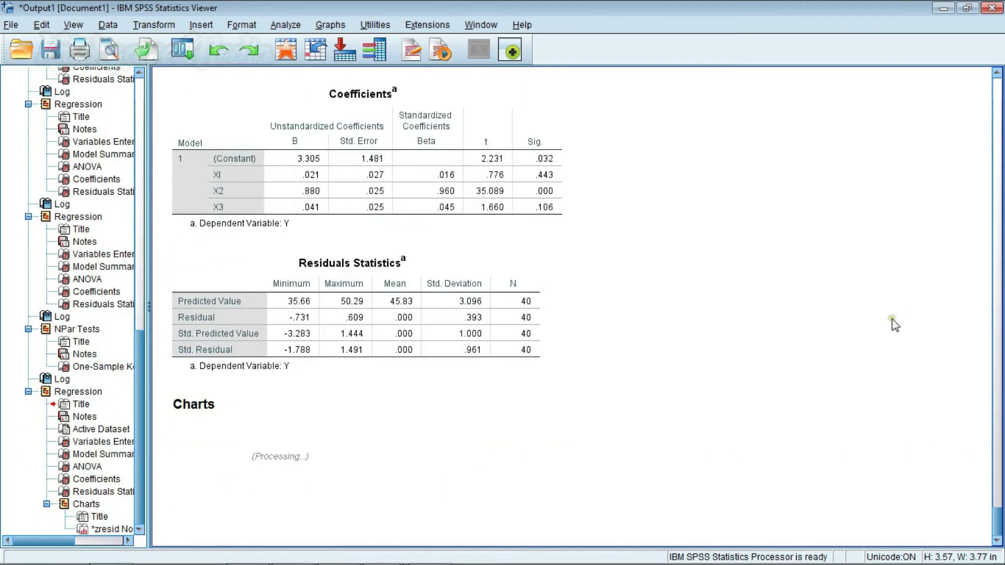
scroll(884, 323, down, 9)
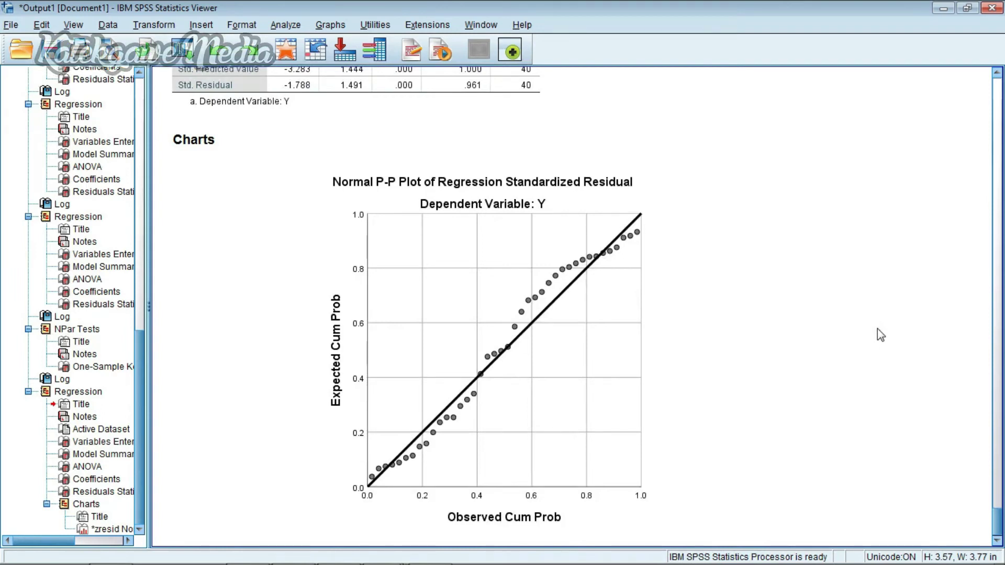
click(618, 301)
click(591, 293)
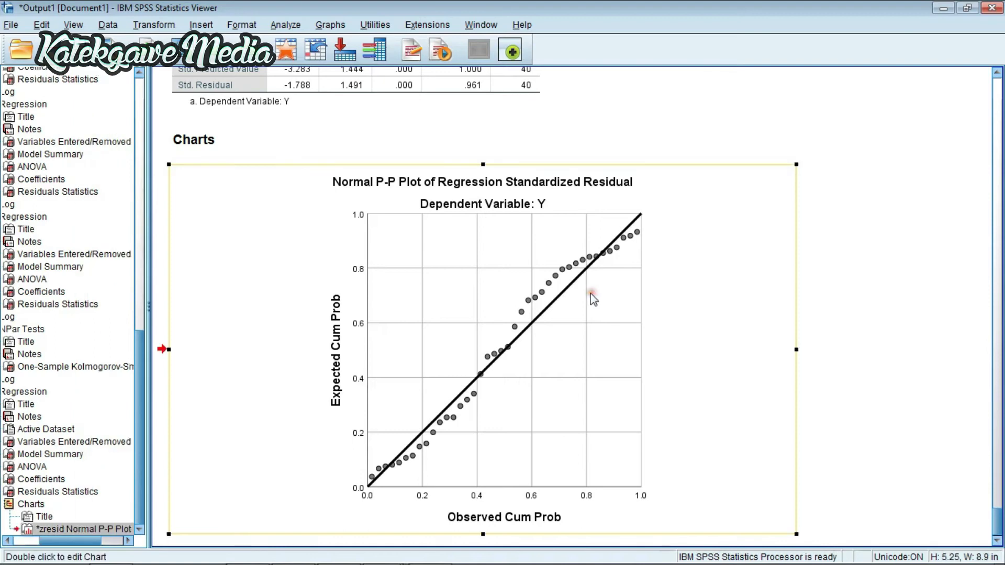
right_click(591, 293)
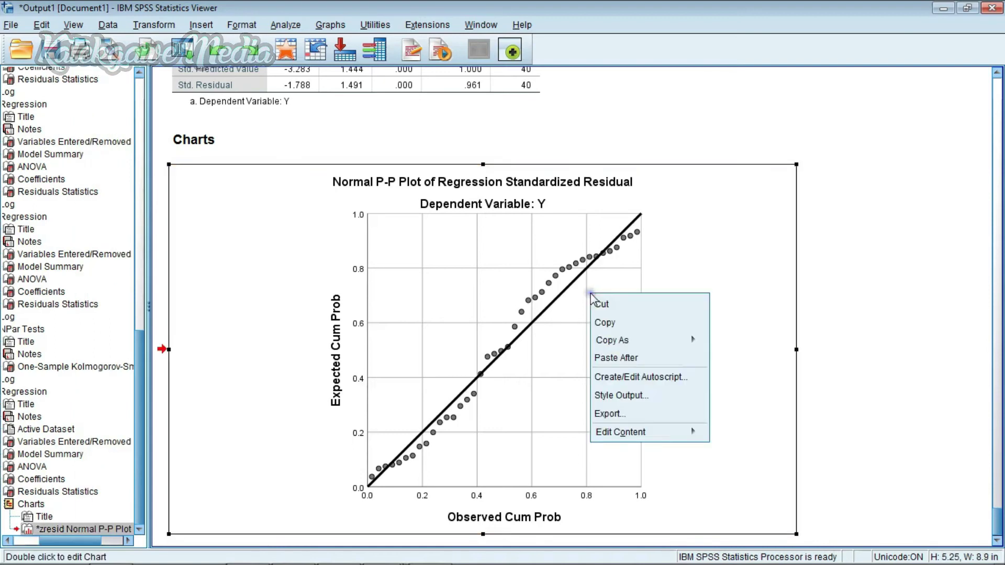
click(639, 328)
Select all 40 rows of XI, X2, X3 and Y in Uji Multikolinearitas.sav and open Linear Regression.
mouse_move(299, 534)
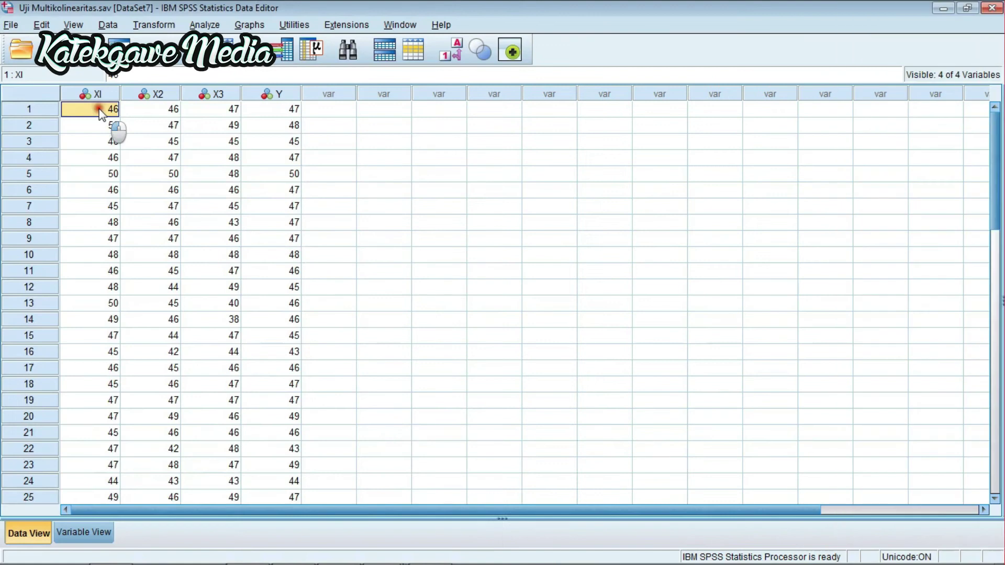
drag(99, 112, 283, 376)
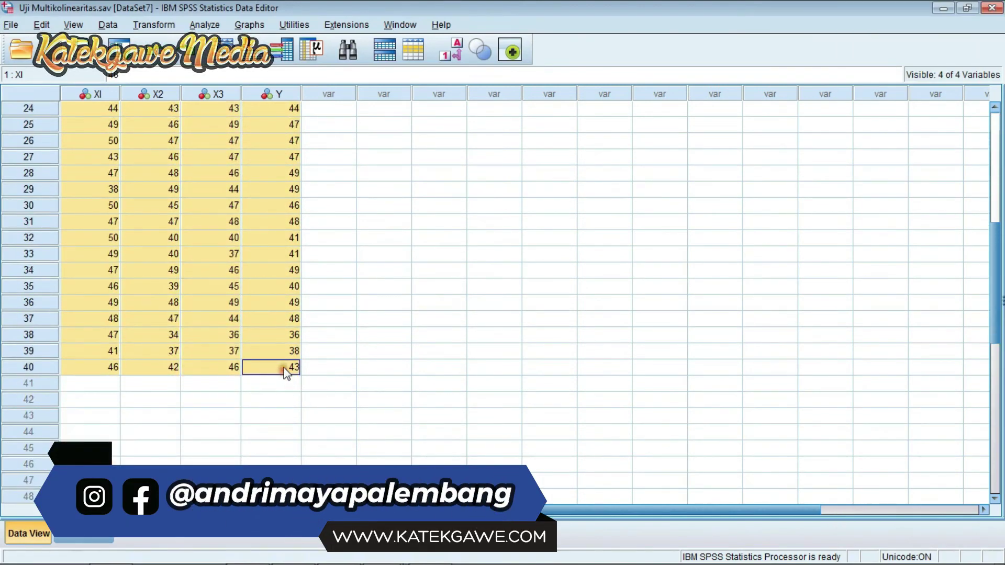
click(204, 25)
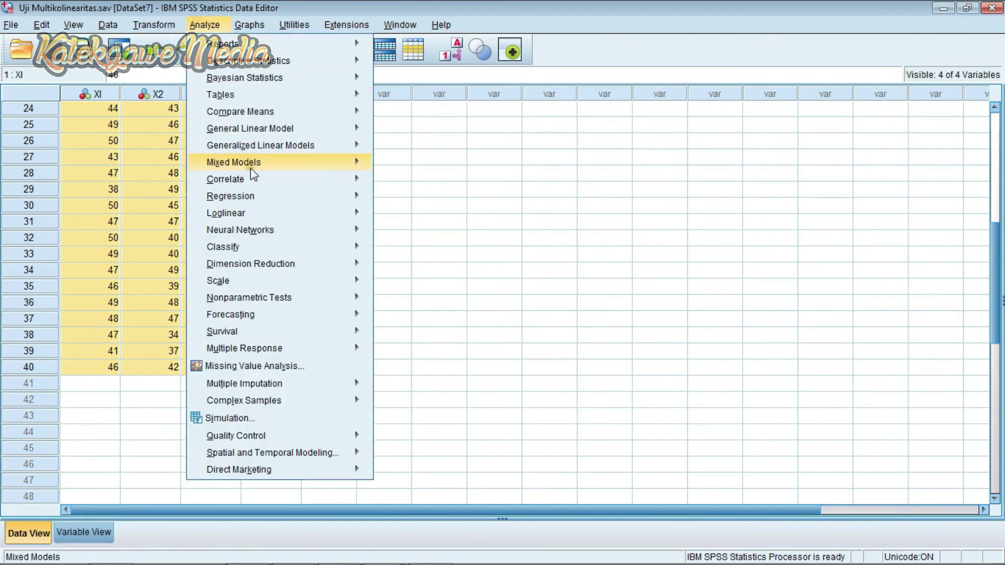
mouse_move(259, 194)
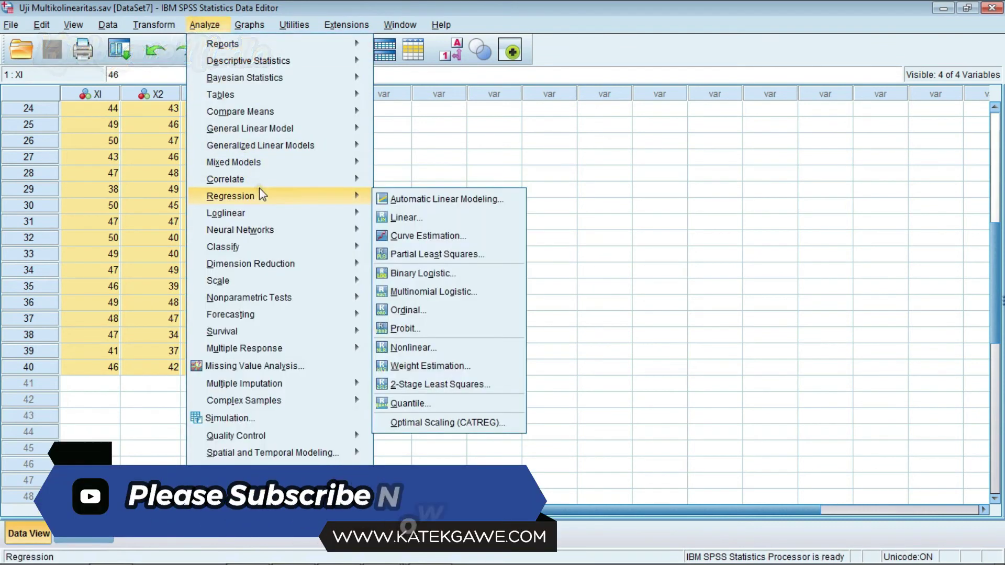
click(406, 218)
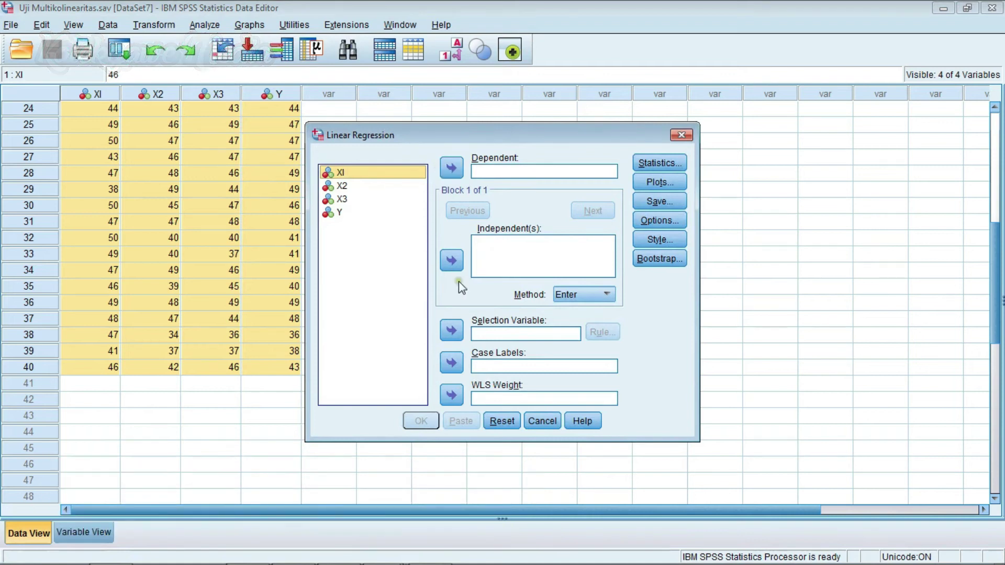
Set XI, X2 and X3 as the independent variables and Y as the dependent variable, using the Enter method.
click(451, 262)
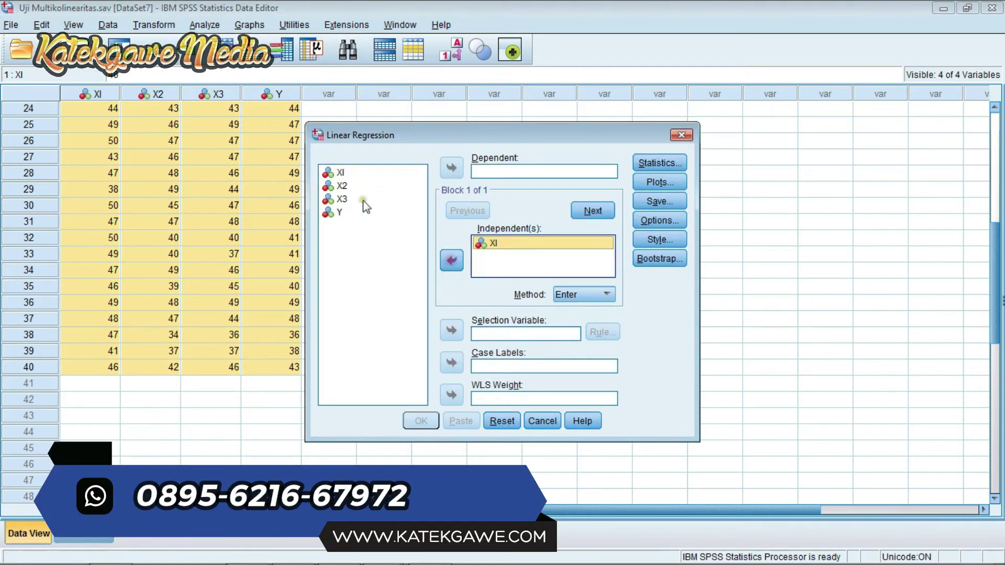
click(341, 186)
click(451, 261)
click(341, 198)
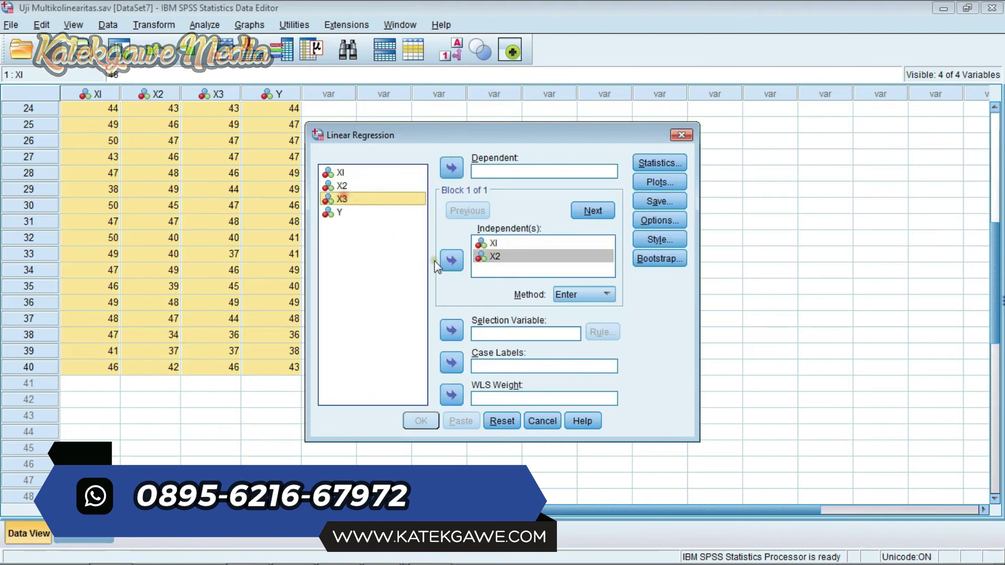
click(451, 261)
click(340, 212)
click(452, 168)
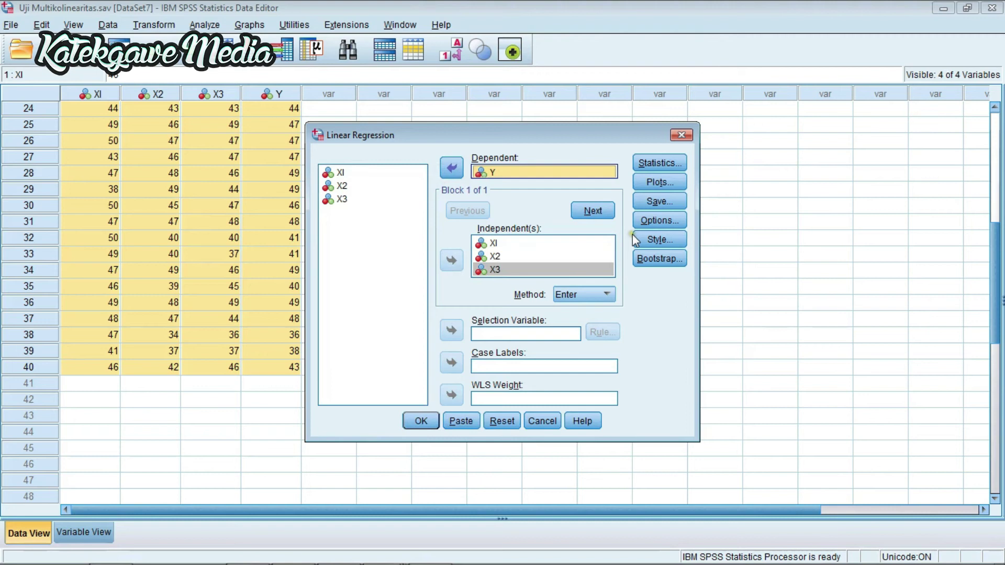
click(609, 296)
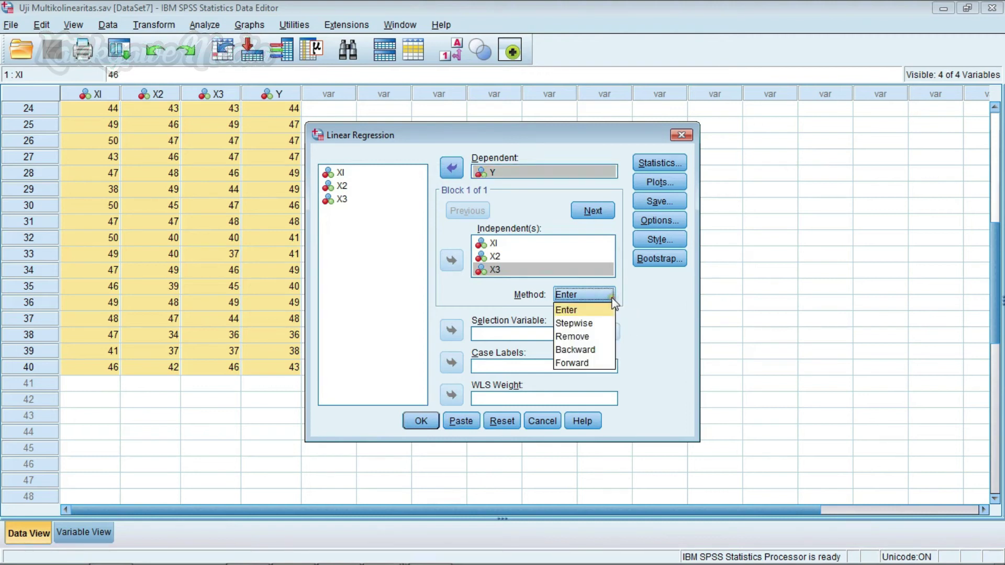
click(592, 310)
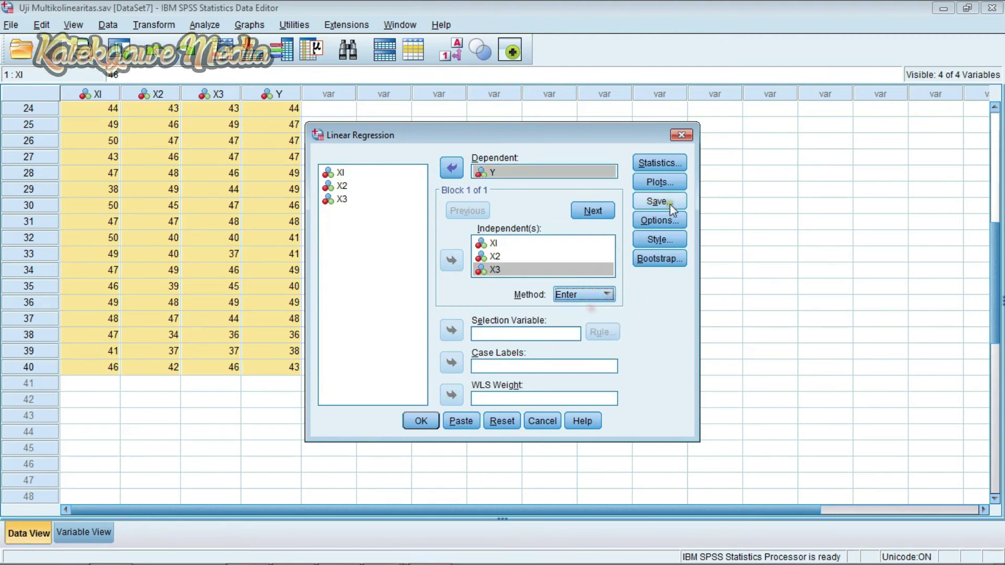
Enable the covariance matrix and collinearity diagnostics in the regression statistics and run the regression.
click(669, 164)
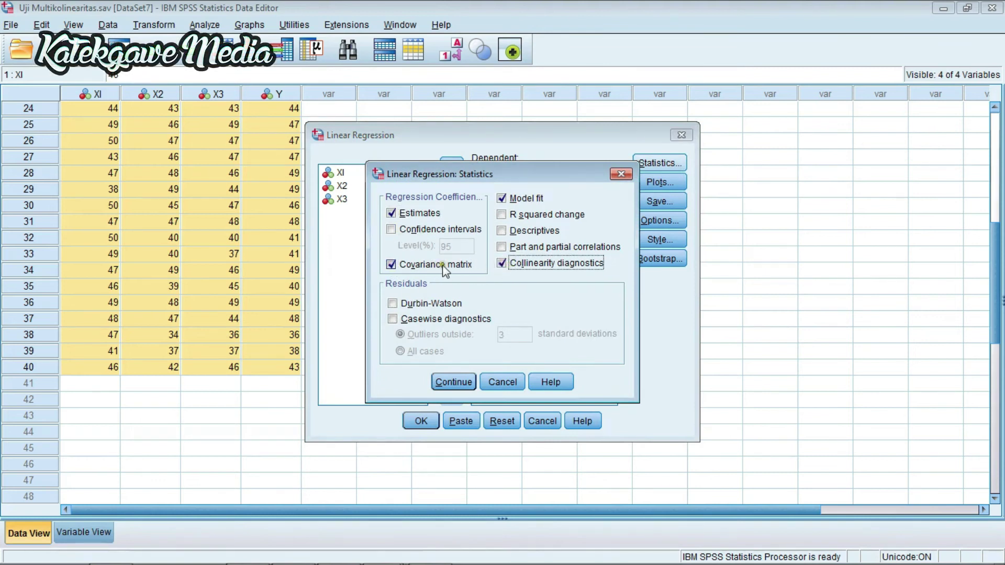
click(454, 382)
click(417, 423)
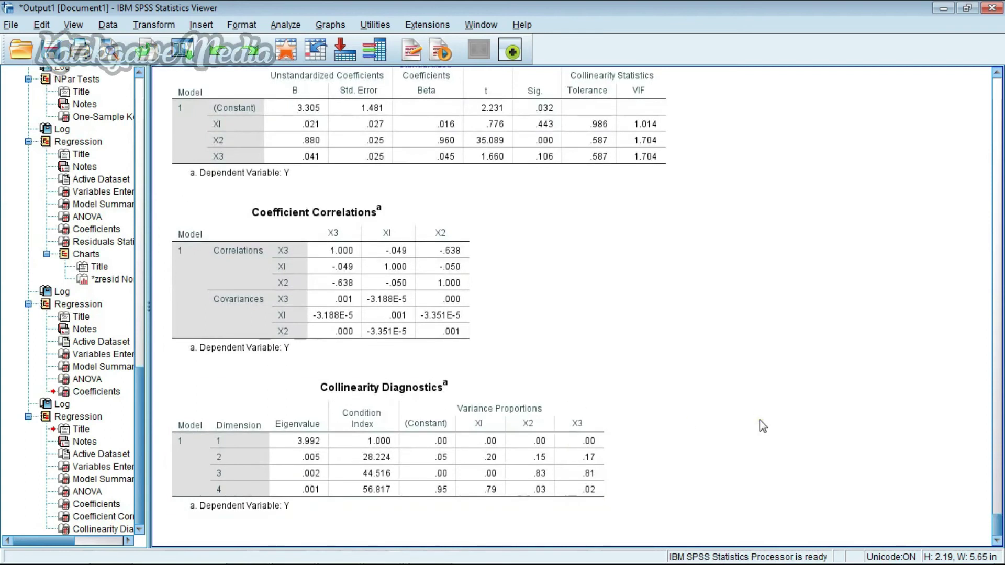
Copy the Coefficients table with the collinearity statistics from the newest regression output.
scroll(708, 422, up, 4)
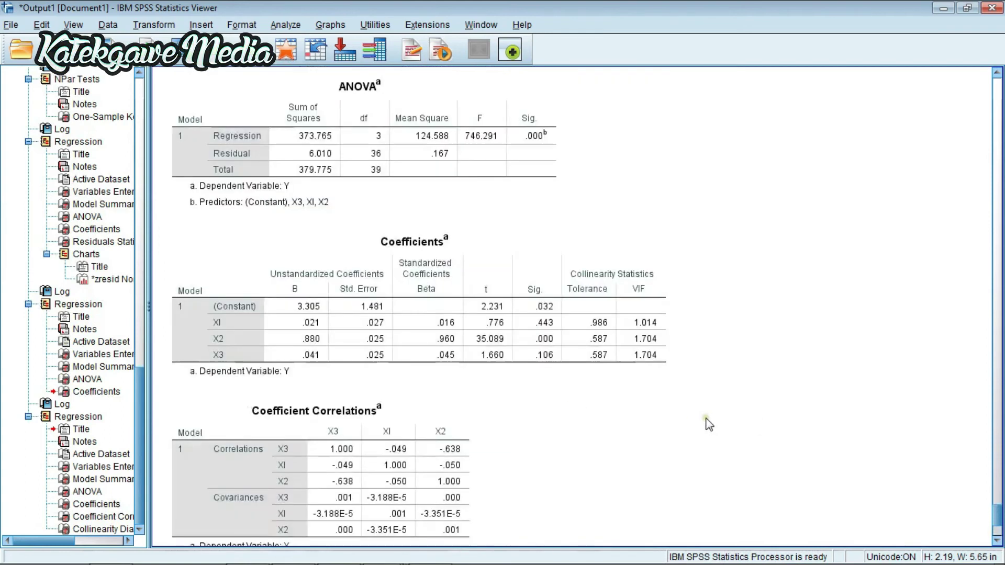
scroll(709, 424, down, 3)
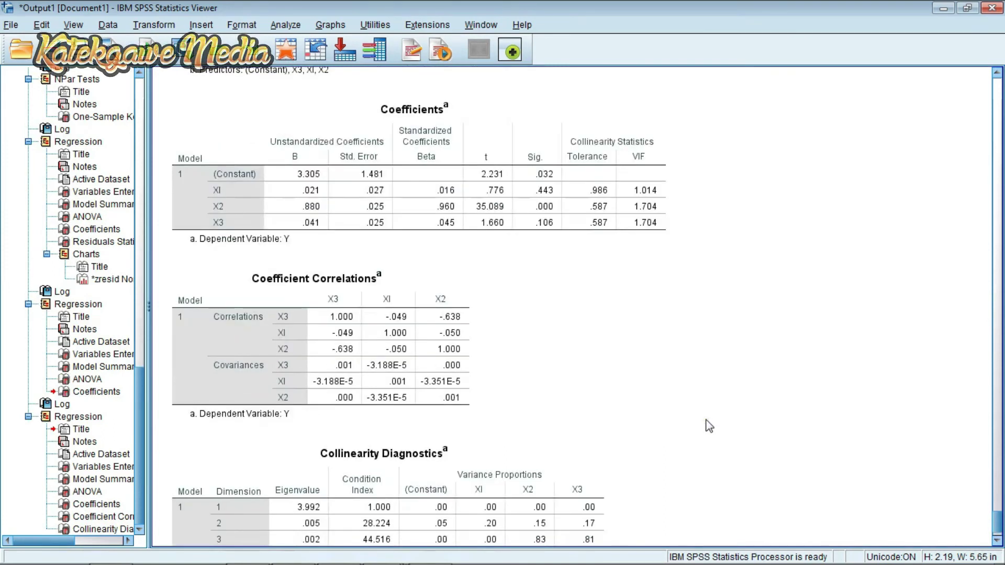
click(561, 122)
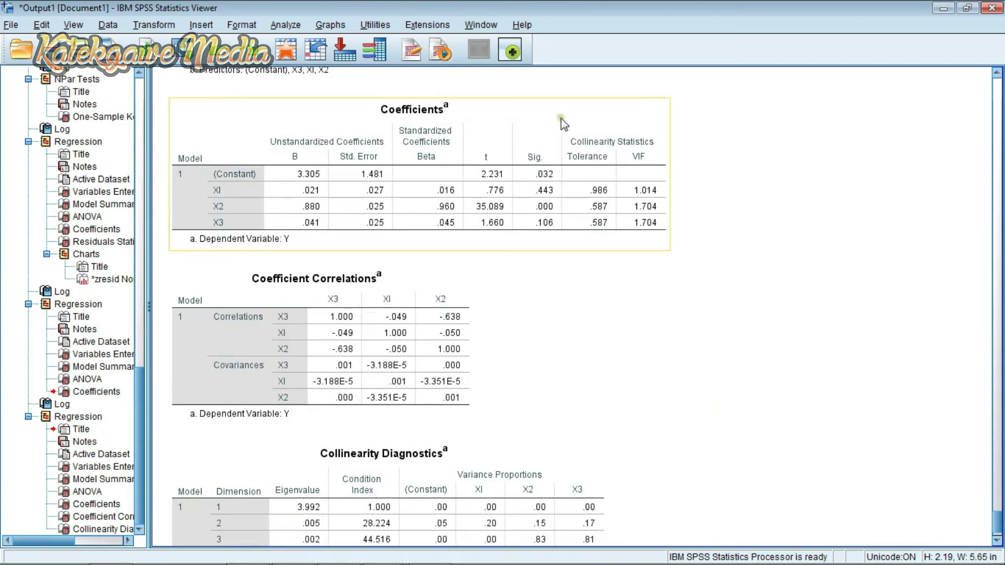
click(508, 186)
right_click(508, 184)
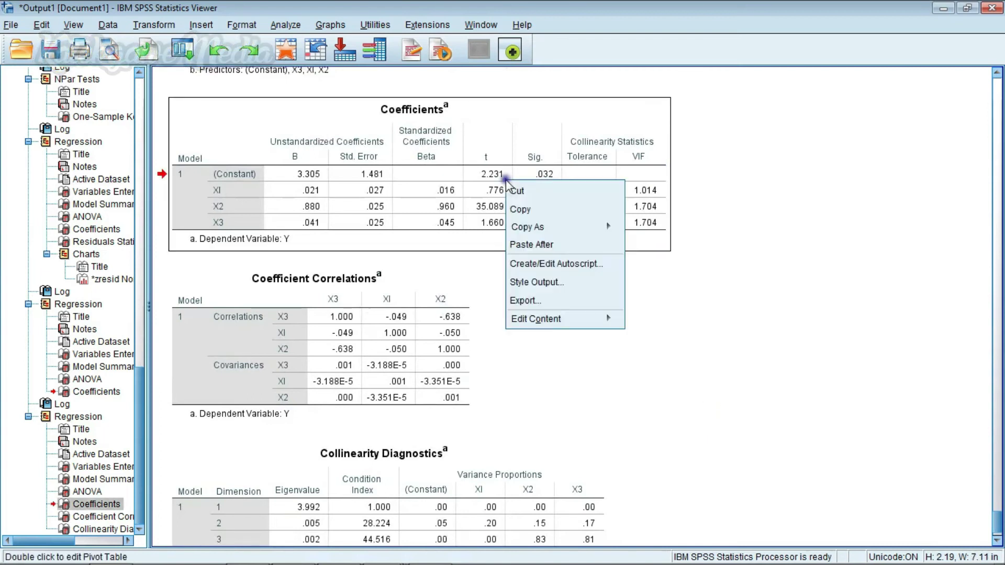
click(526, 206)
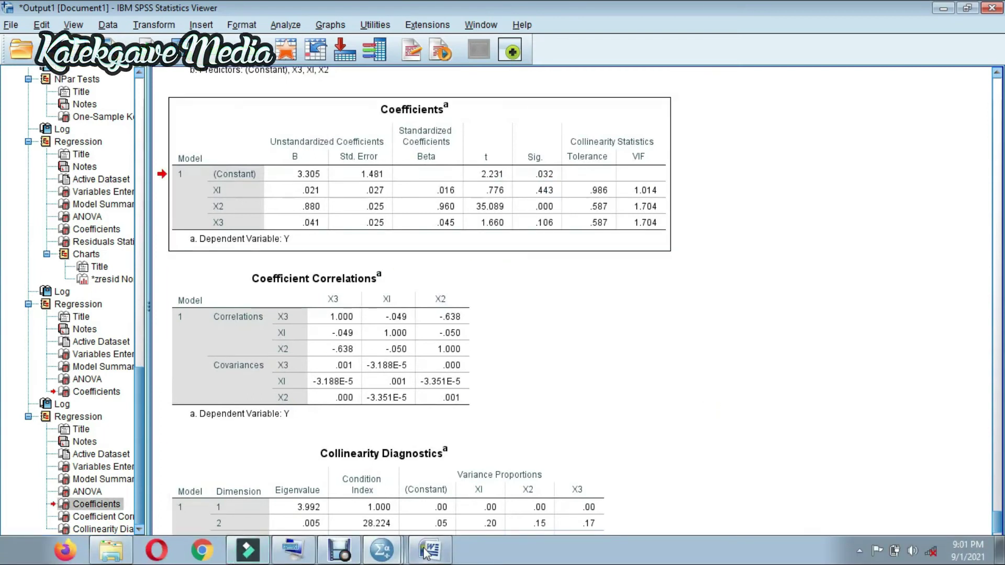
Switch to the Word document and paste the Coefficients table on the empty last page.
click(427, 550)
scroll(284, 397, down, 4)
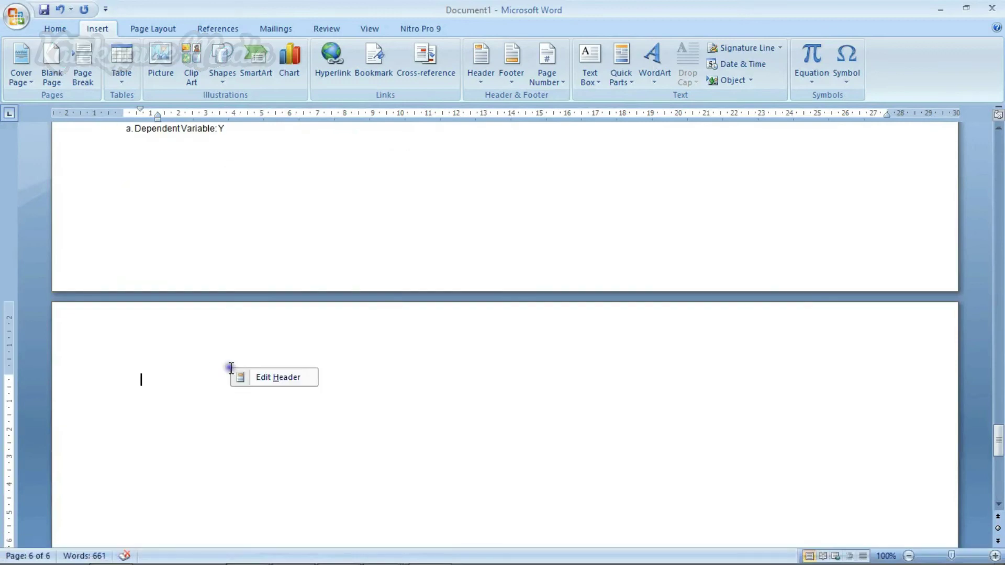
right_click(197, 385)
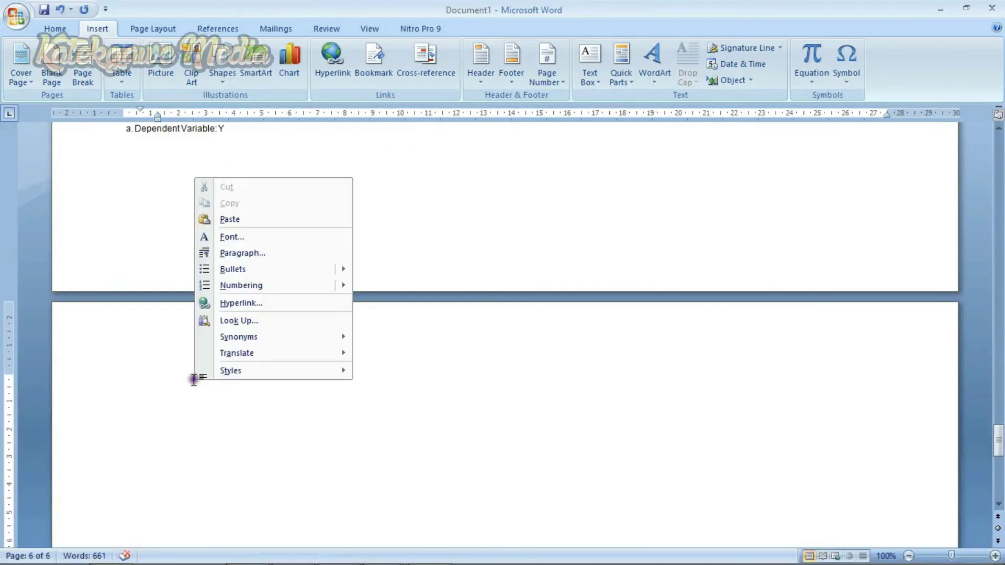
click(241, 223)
scroll(331, 524, down, 4)
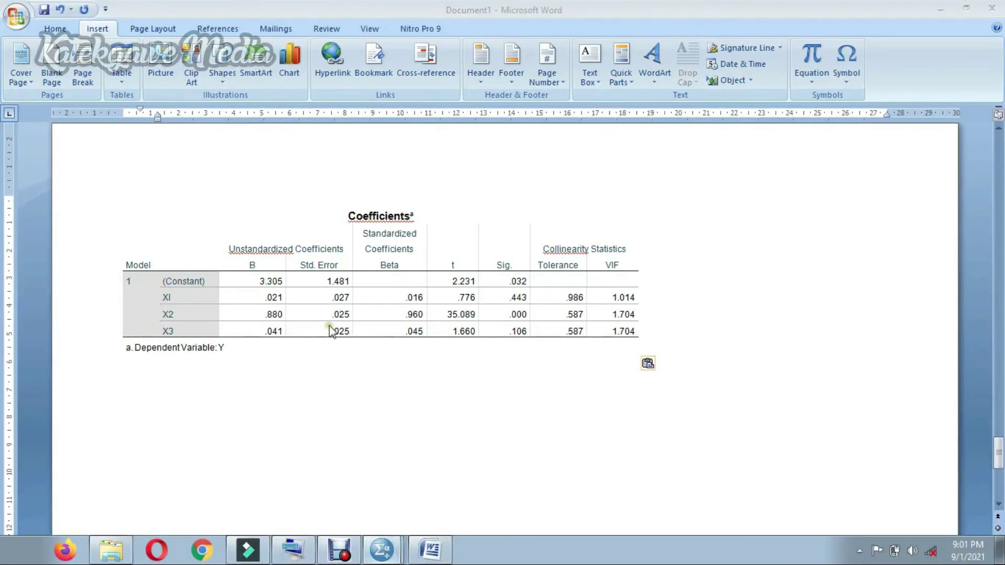
Copy the Coefficient Correlations table from the SPSS output and paste it below the Coefficients table in Word.
key(alt+Tab)
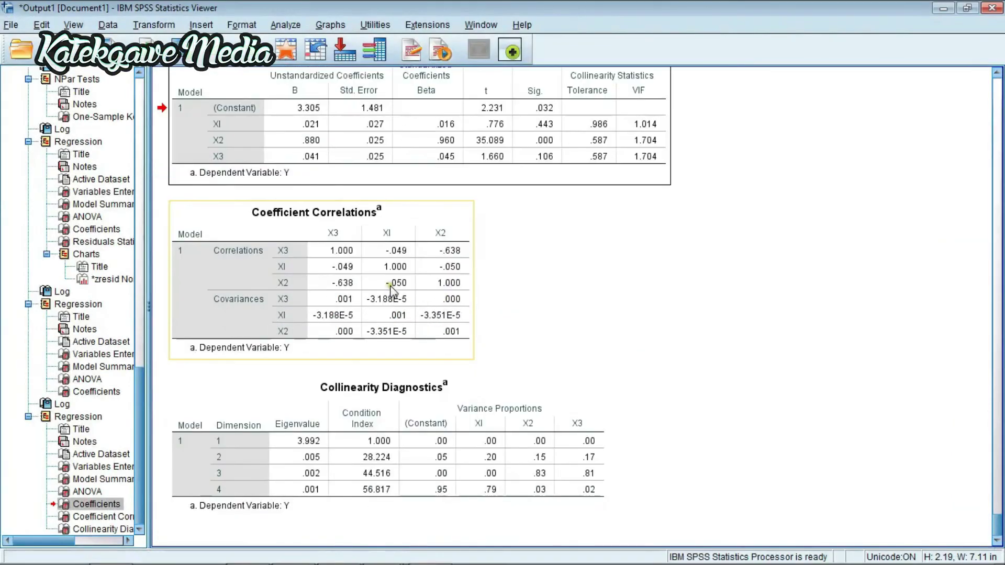
right_click(391, 288)
click(397, 317)
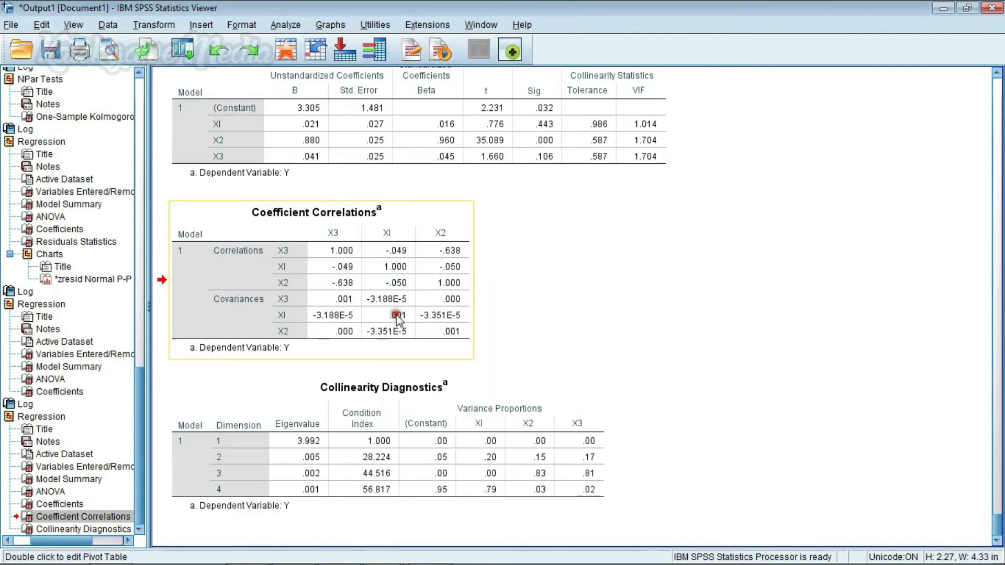
click(417, 551)
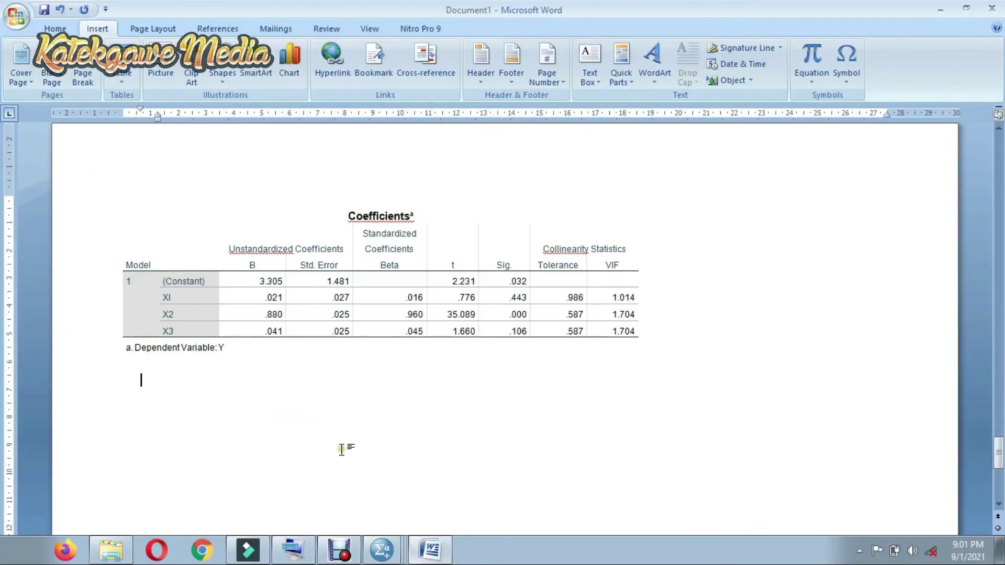
right_click(293, 395)
click(341, 238)
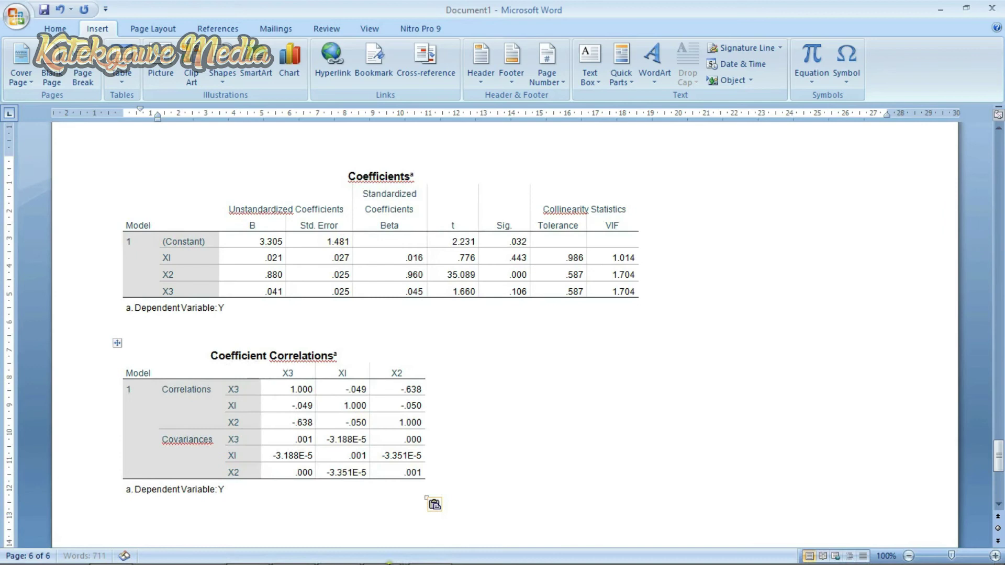
Copy the Collinearity Diagnostics table from the SPSS output and paste it below the Coefficient Correlations table in Word.
mouse_move(411, 556)
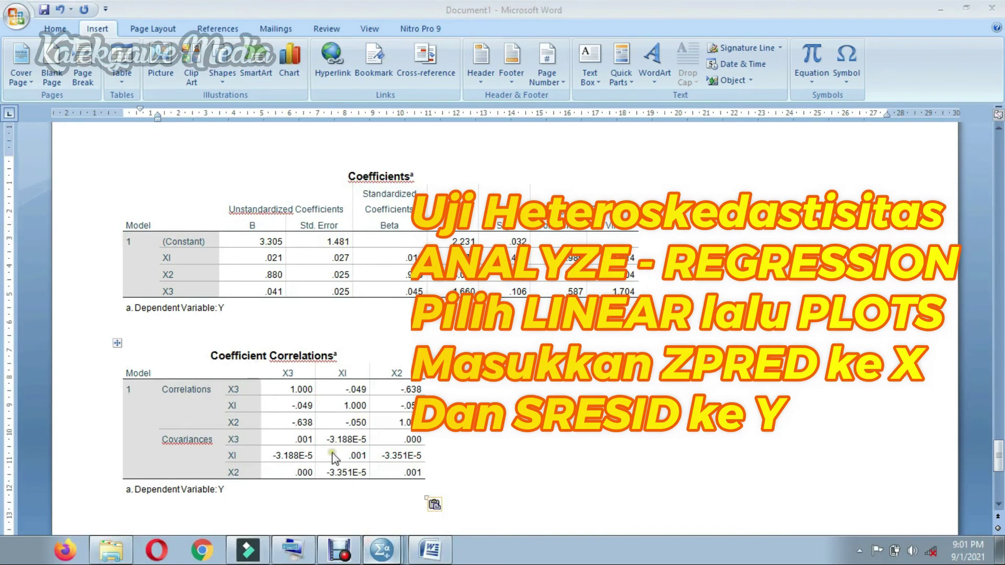
key(alt+Tab)
click(368, 458)
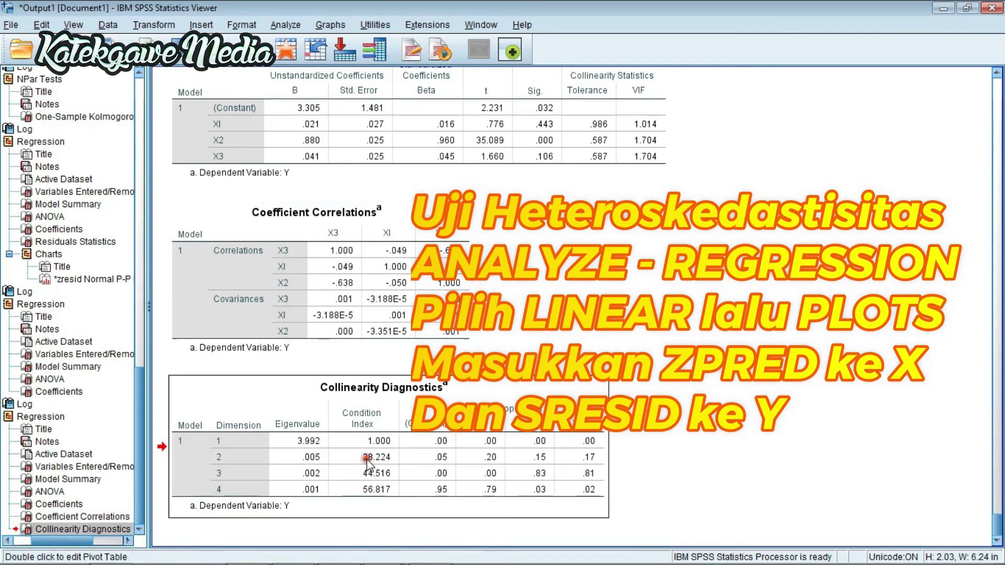
right_click(368, 458)
click(387, 449)
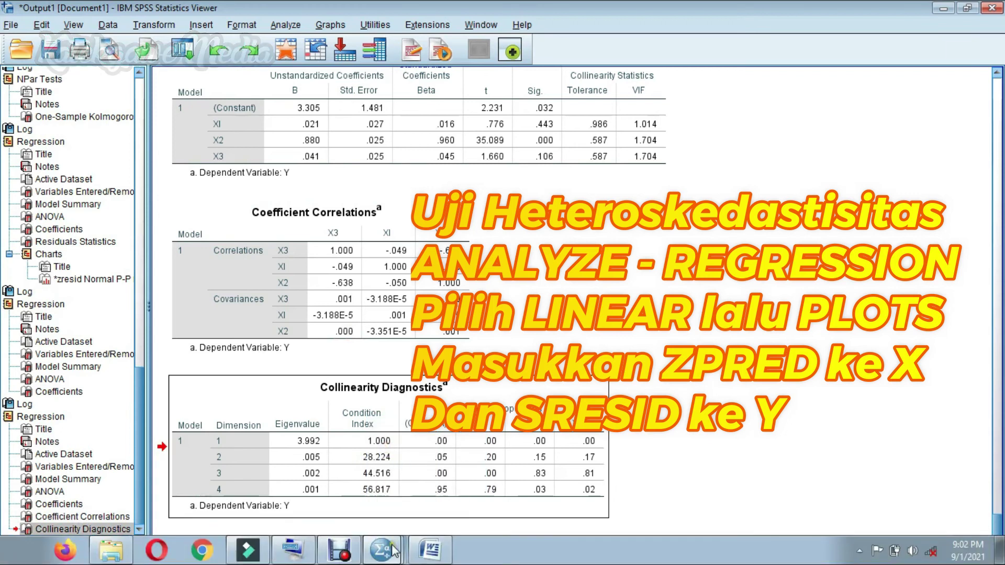
click(430, 549)
scroll(348, 496, down, 5)
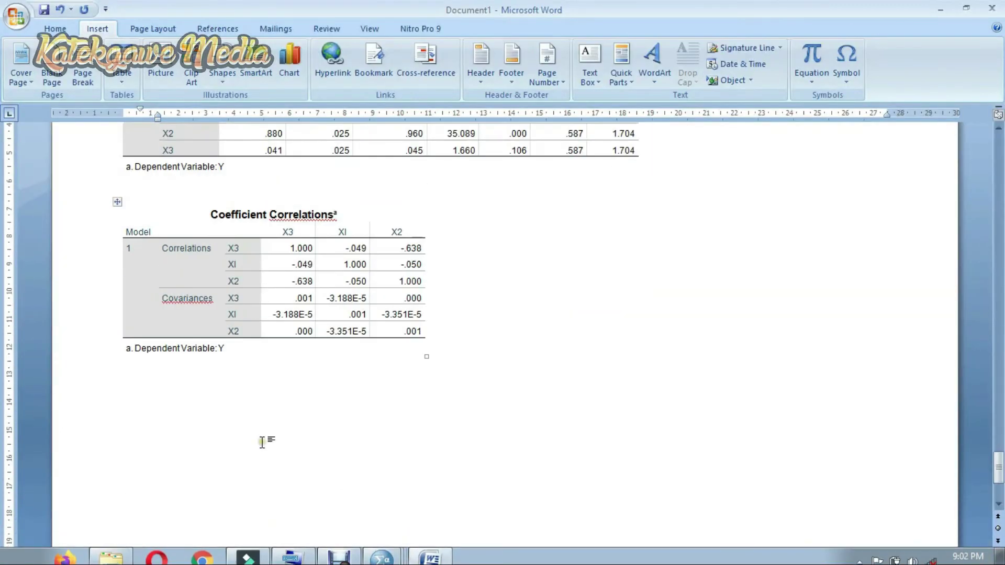
right_click(256, 398)
click(290, 237)
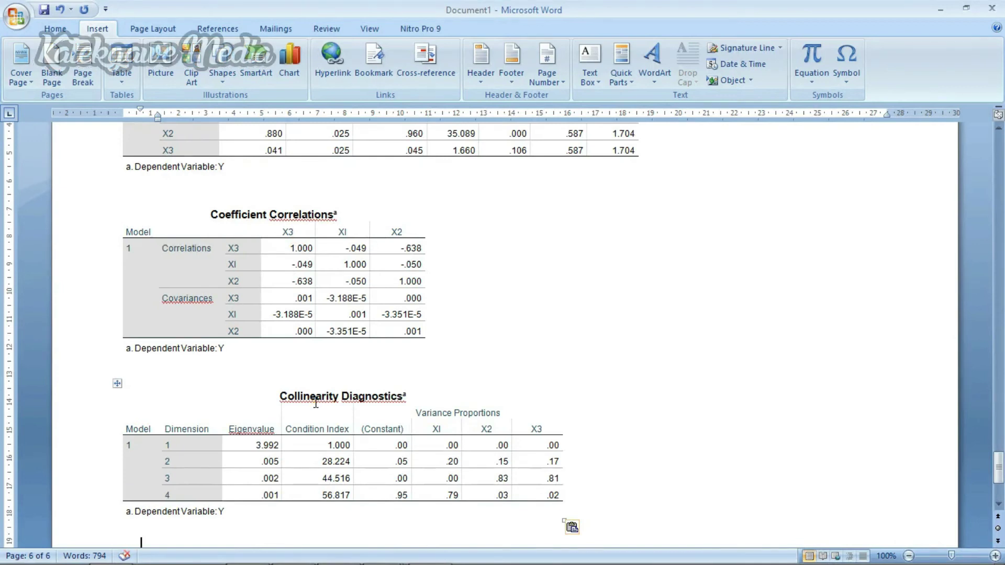
Switch to Uji Heteroskedastisitas.sav in SPSS, select all 40 rows of XI, X2, X3 and Y, and open Linear Regression.
mouse_move(390, 563)
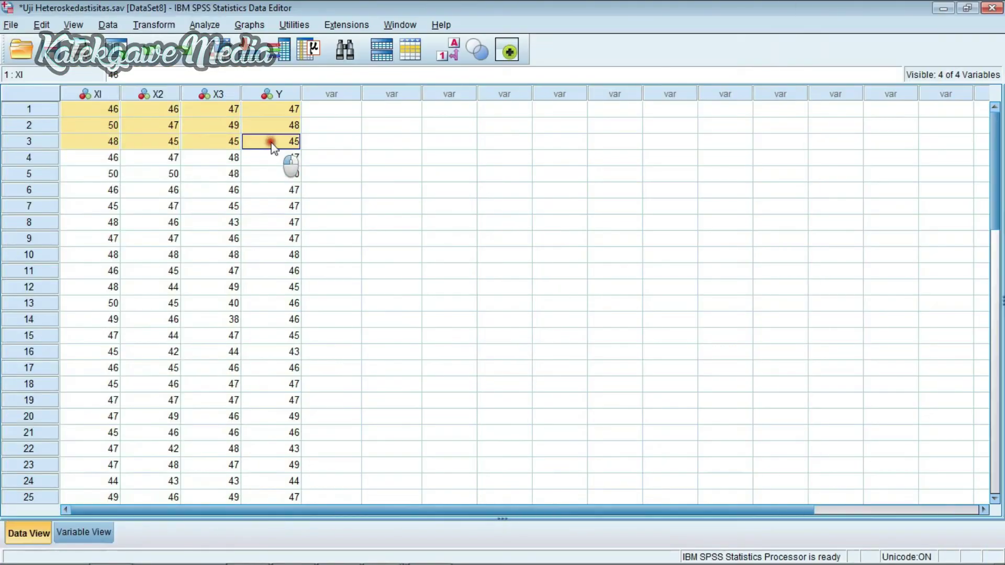
drag(271, 146, 316, 544)
drag(299, 523, 291, 436)
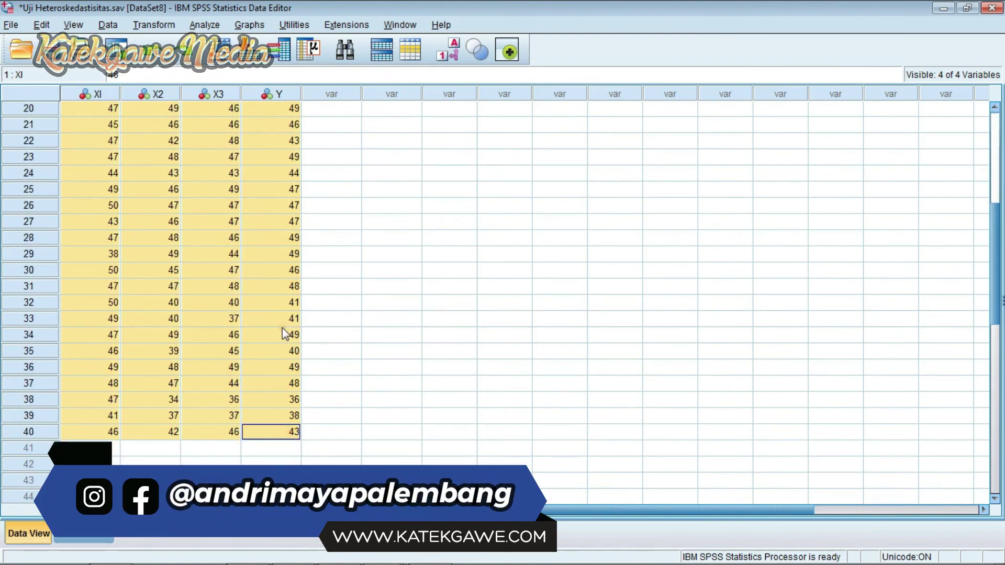
click(198, 26)
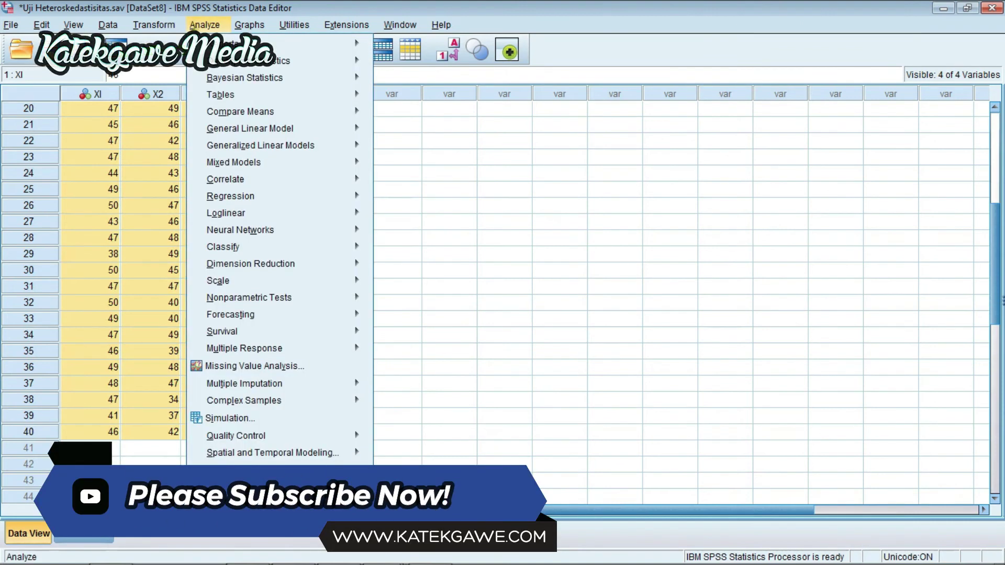
mouse_move(264, 198)
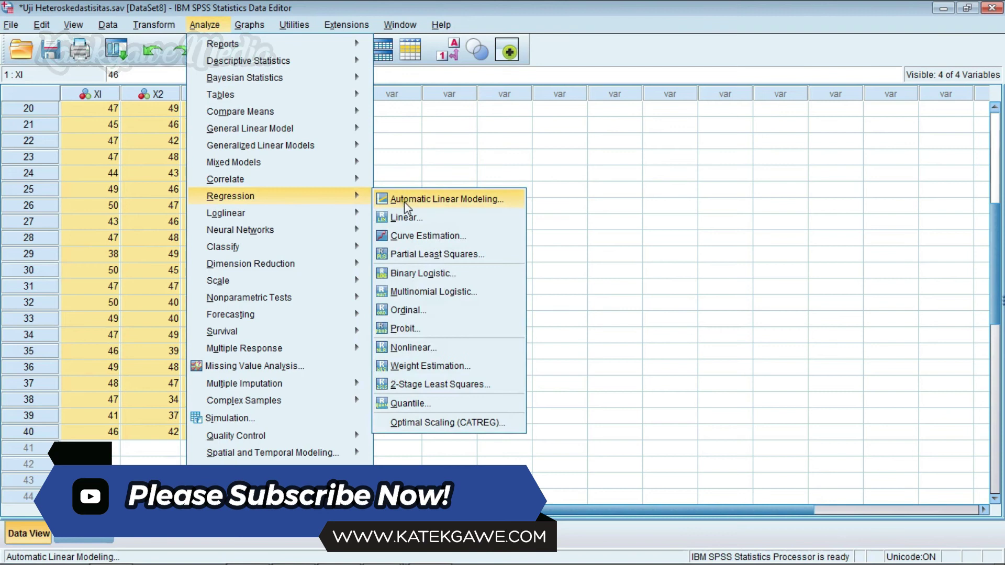
click(406, 218)
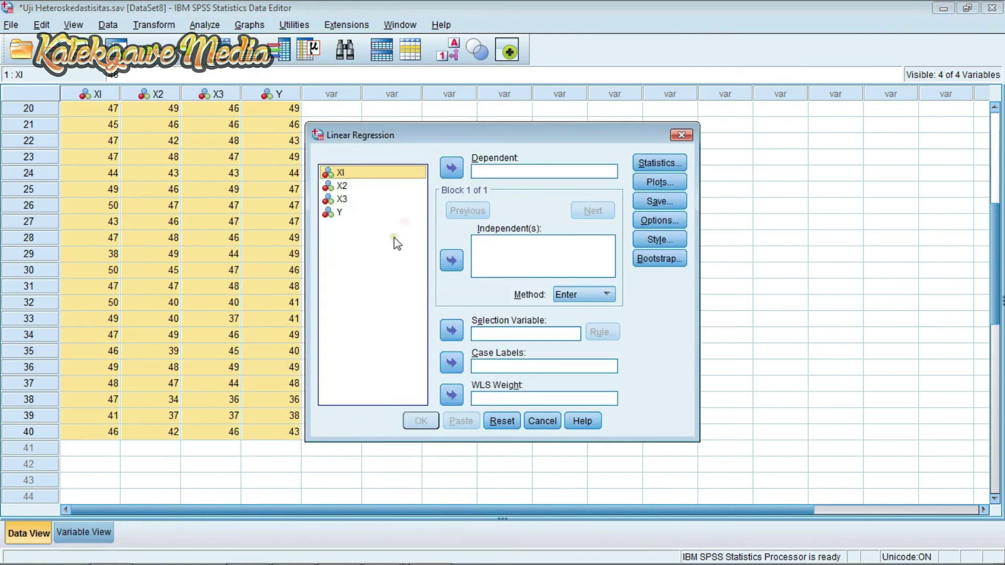
Assign XI, X2 and X3 as the independent variables and Y as the dependent variable of the regression.
click(458, 264)
click(360, 184)
click(451, 260)
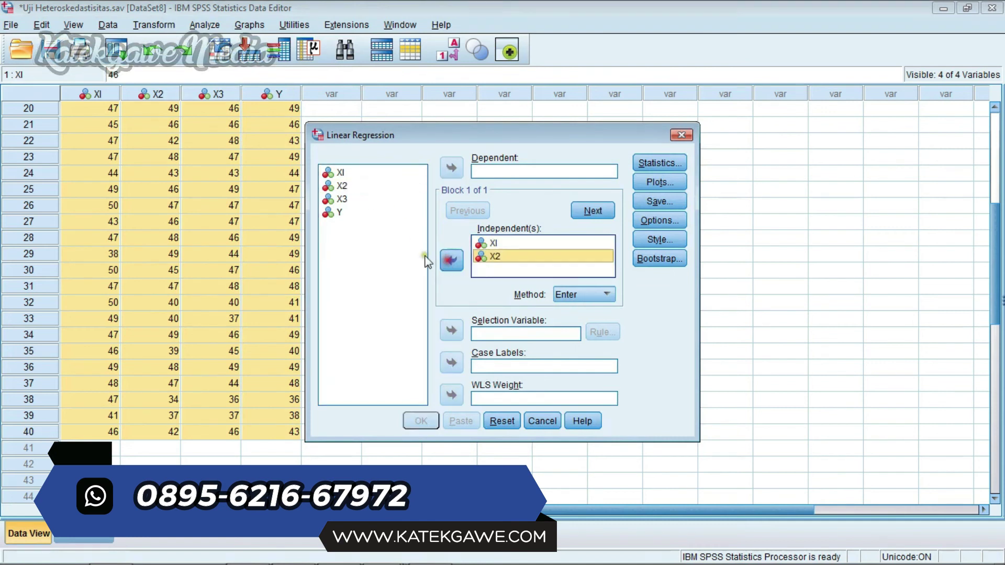
click(342, 198)
click(451, 260)
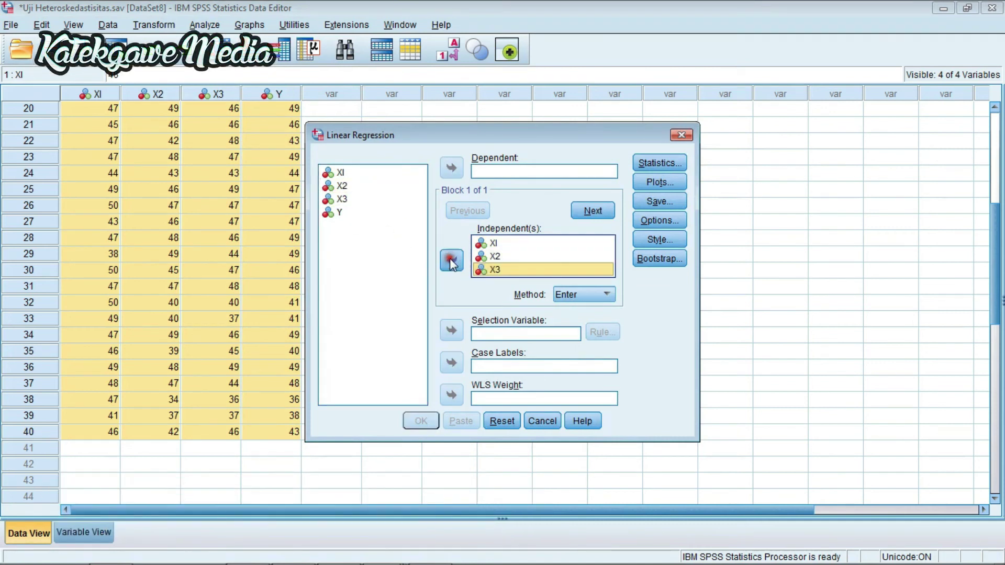
click(348, 213)
click(446, 171)
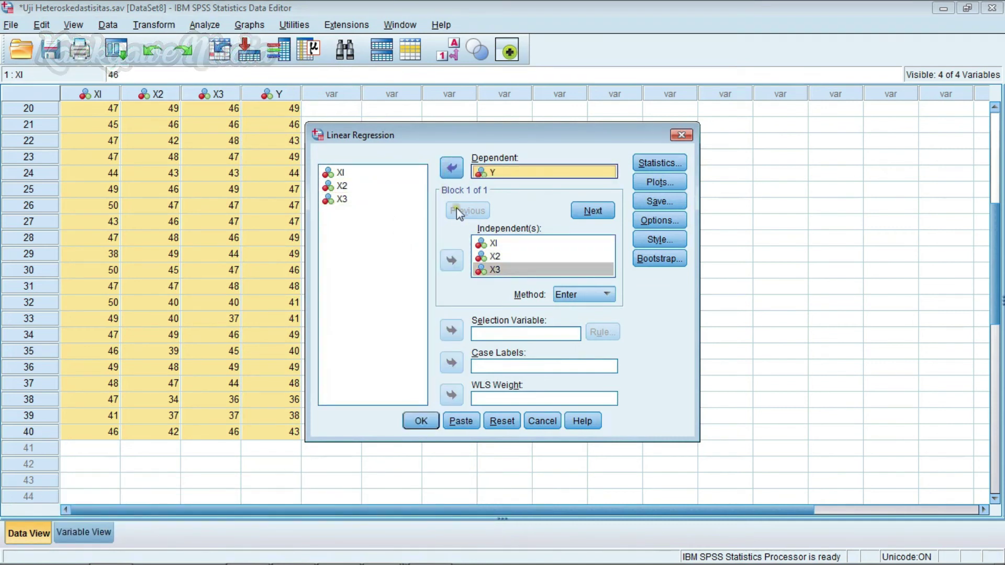
Set up a residual plot with *ZPRED on X and *SRESID on Y, and run the regression.
click(649, 184)
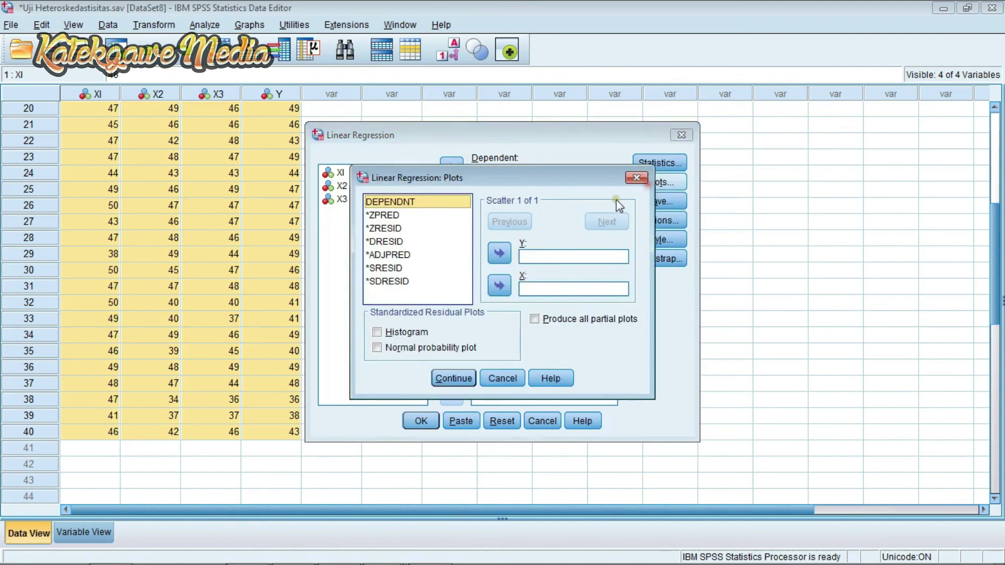
click(409, 215)
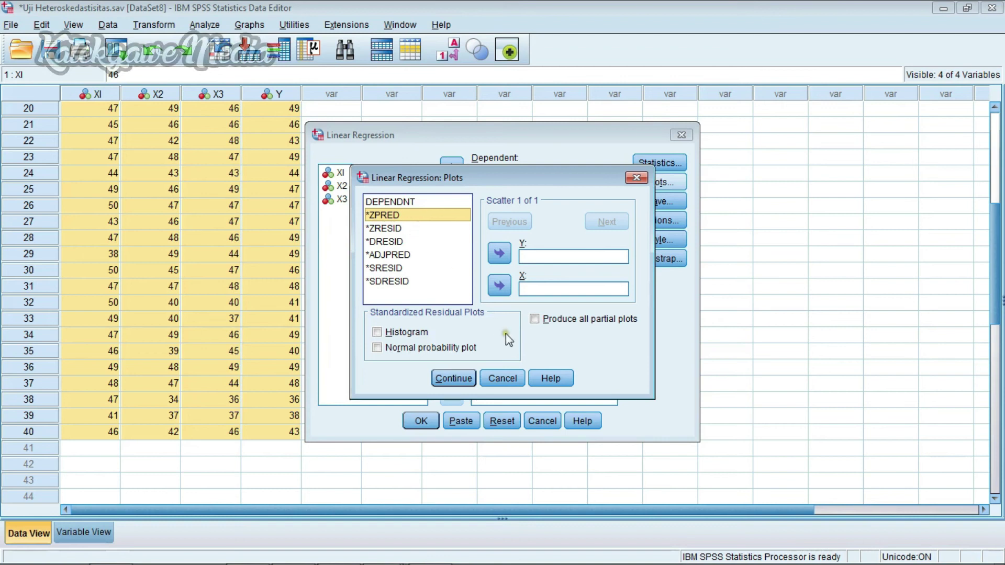
click(498, 286)
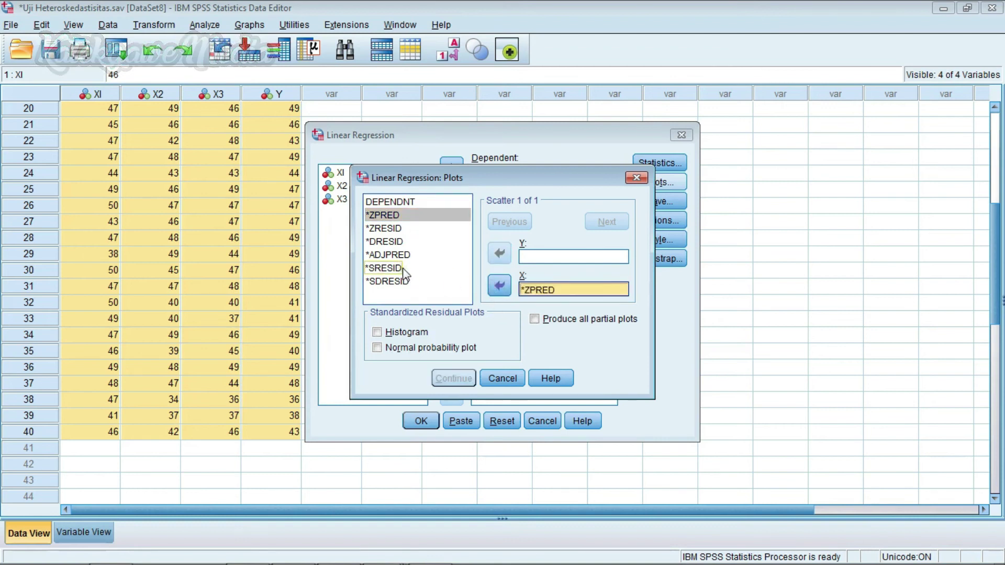
click(403, 270)
click(499, 254)
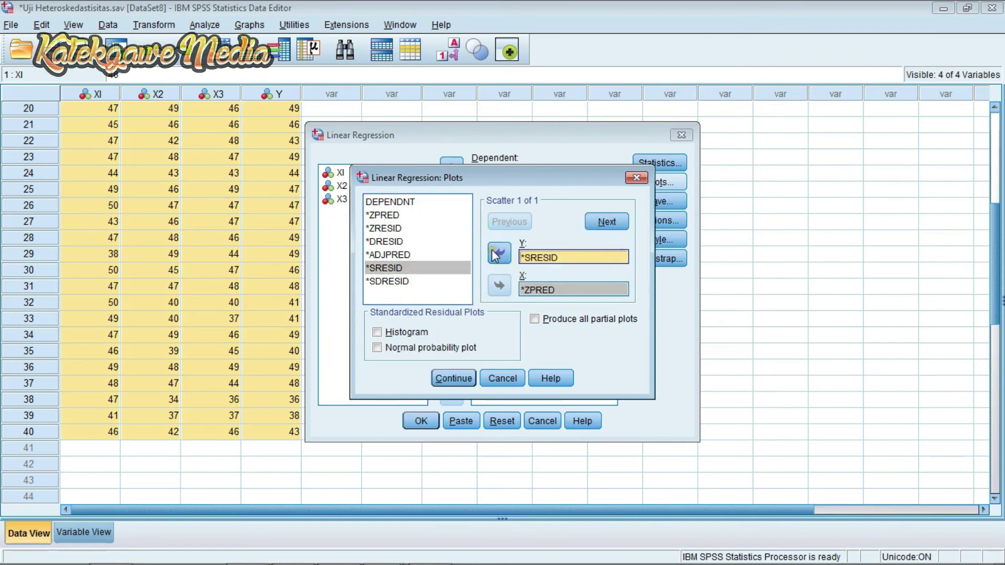
click(452, 380)
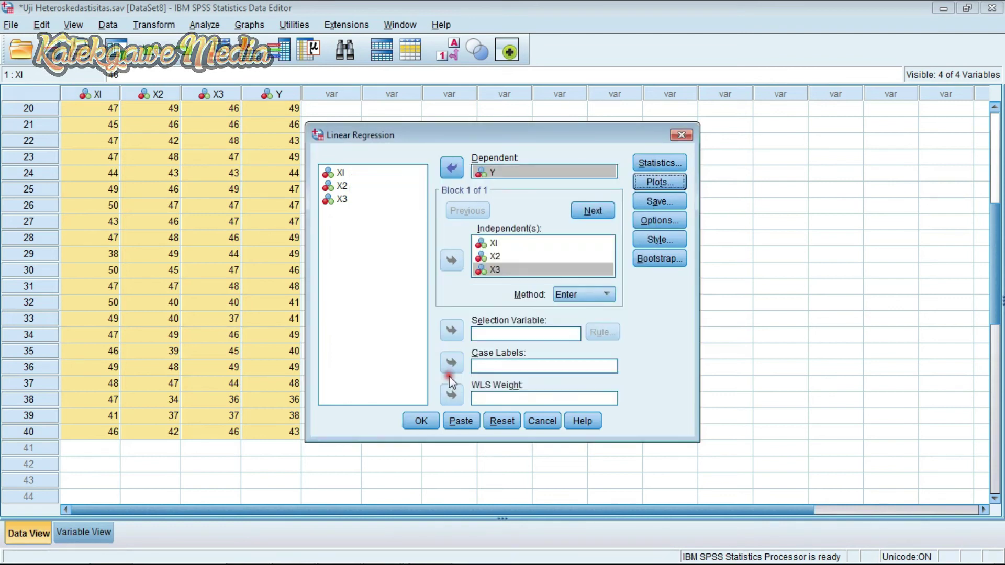
click(424, 421)
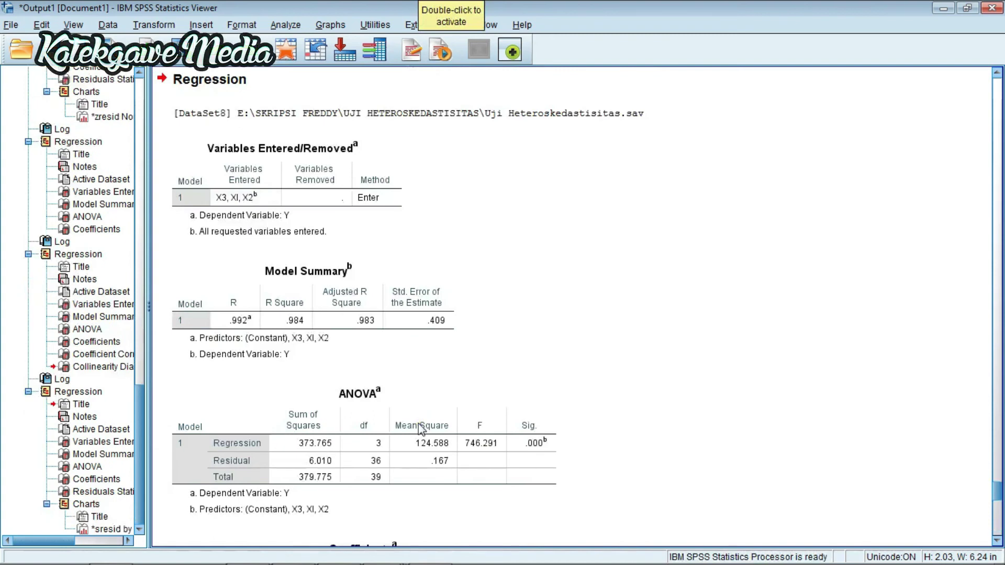
Copy the Scatterplot chart of the heteroscedasticity regression from the end of the SPSS output.
scroll(575, 361, down, 10)
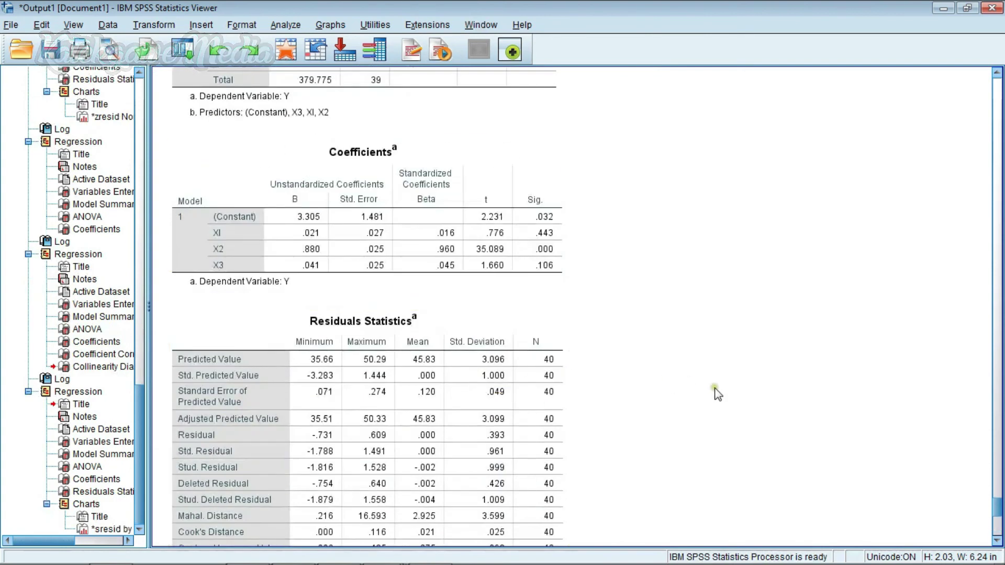
scroll(705, 393, down, 11)
scroll(702, 394, down, 1)
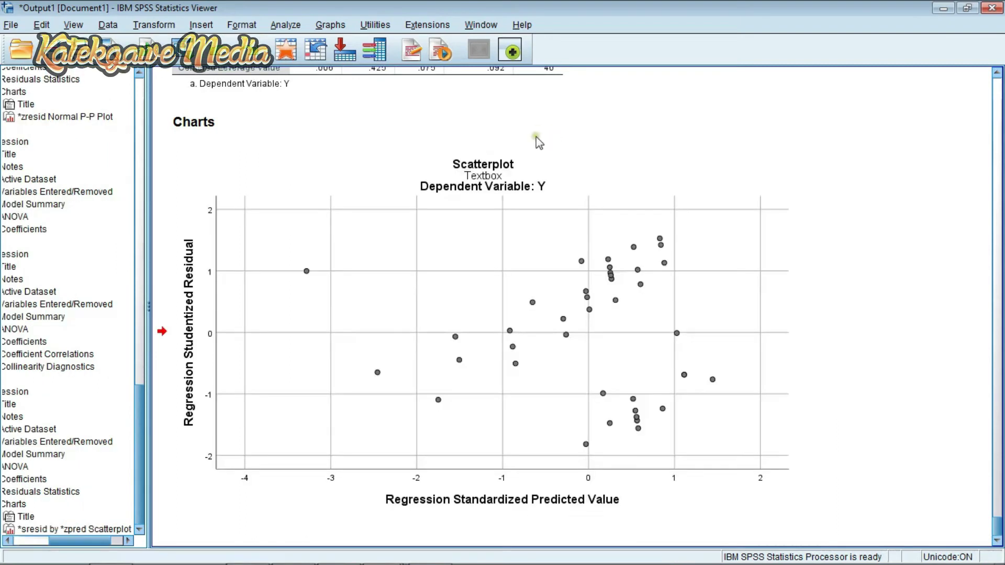
click(500, 170)
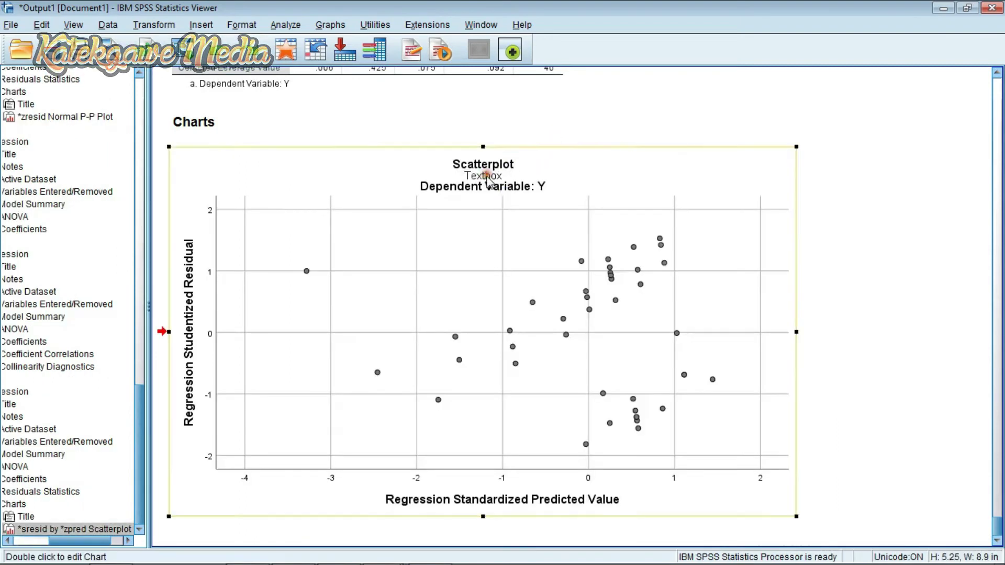
click(843, 235)
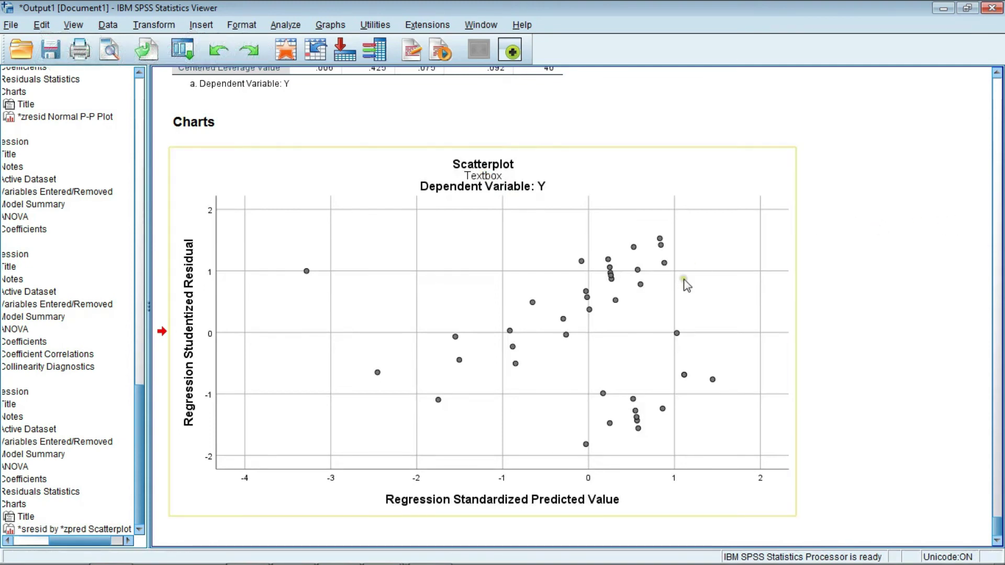
click(685, 285)
right_click(684, 285)
click(689, 305)
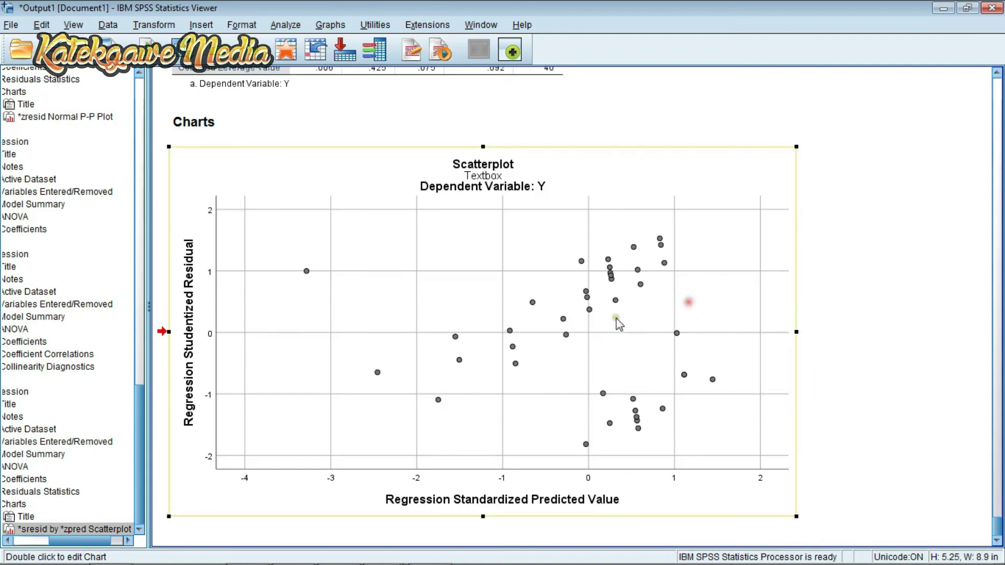
Switch to the Word document, insert a page break after the Collinearity Diagnostics table and paste the scatterplot on the new page.
click(432, 550)
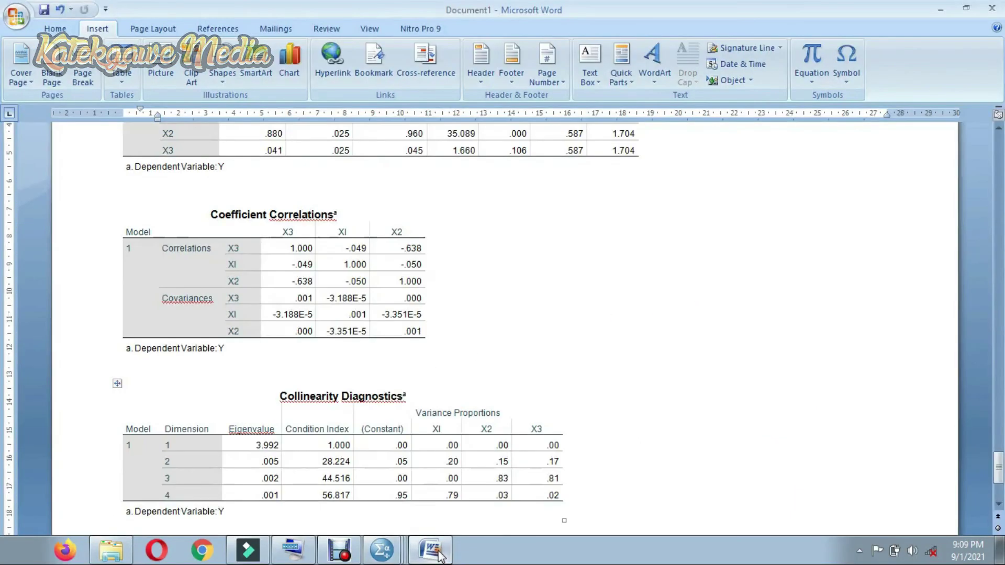
scroll(396, 397, down, 5)
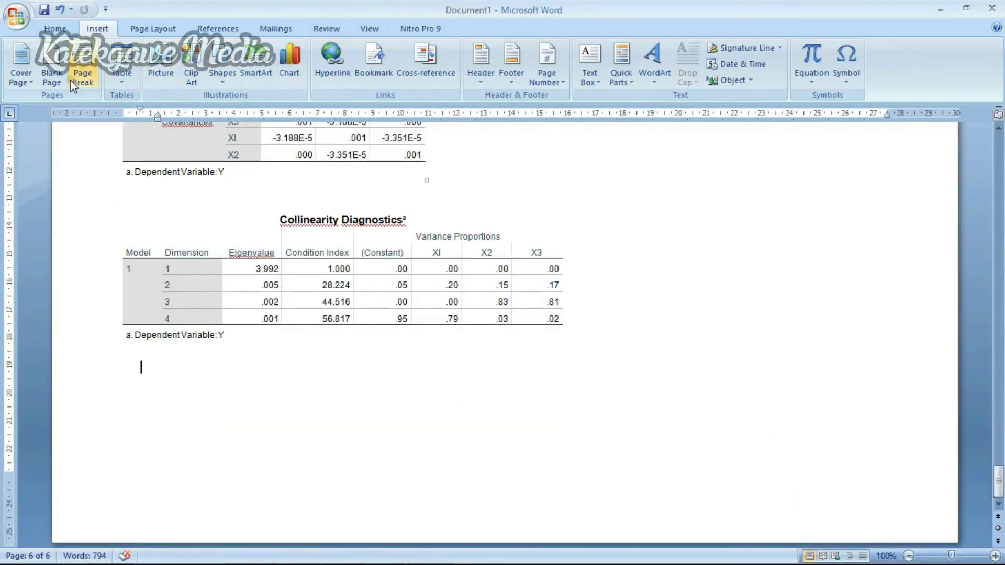
click(74, 79)
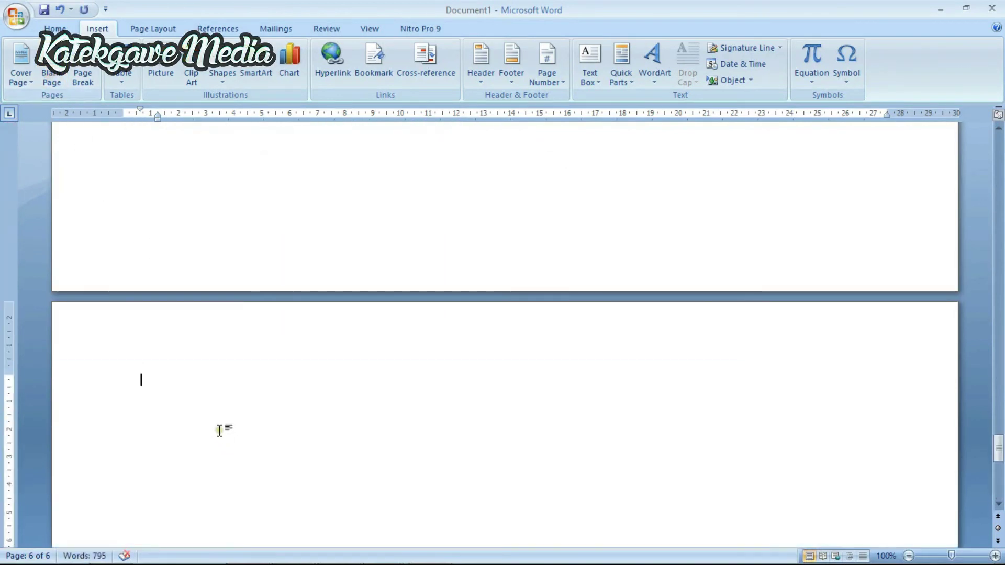
right_click(224, 386)
click(263, 227)
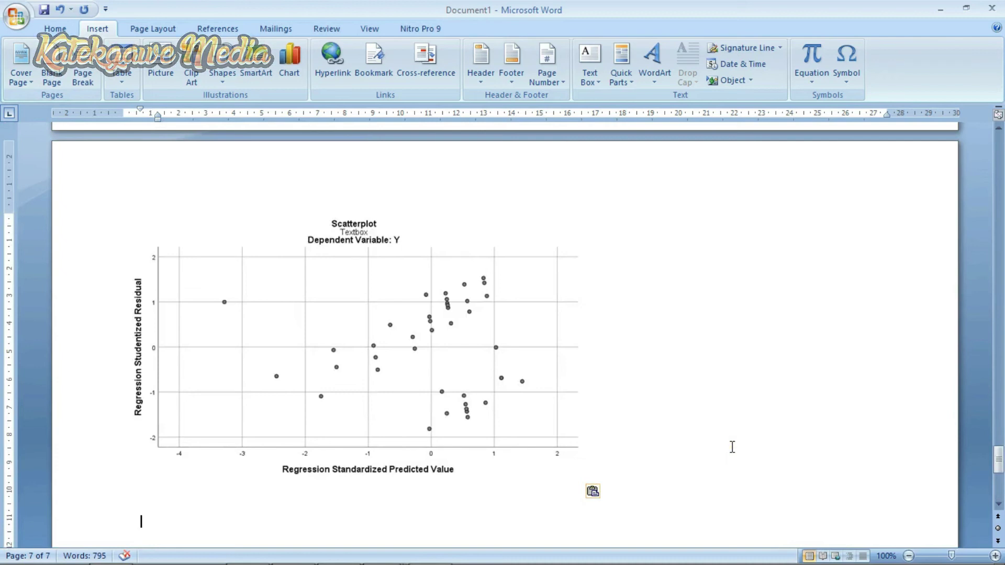
Switch to Uji Analisis Linear Berganda X1 X2 X3 Y.sav in SPSS, select all 40 rows of XI, X2, X3 and Y, and open Linear Regression.
mouse_move(429, 560)
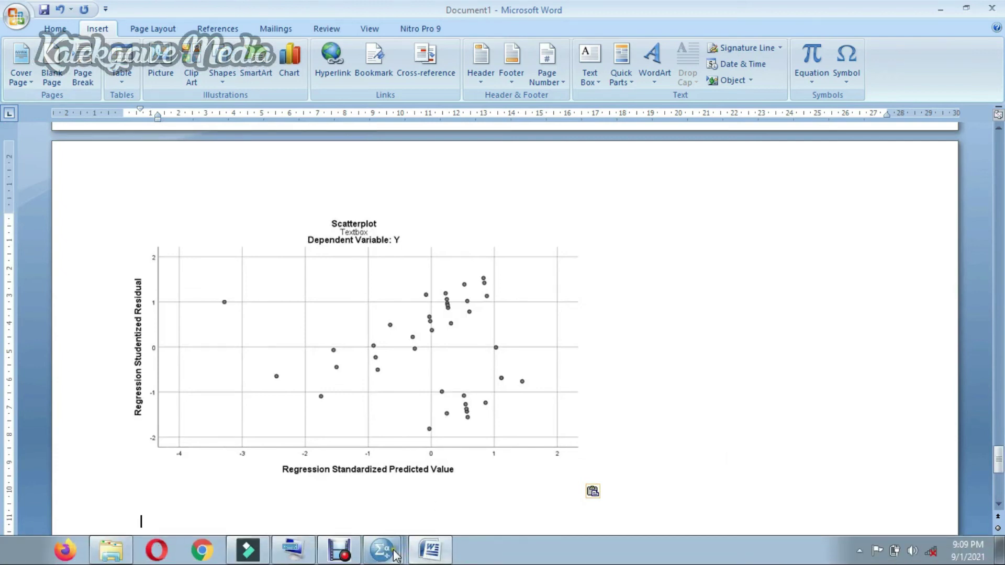
key(alt+Tab)
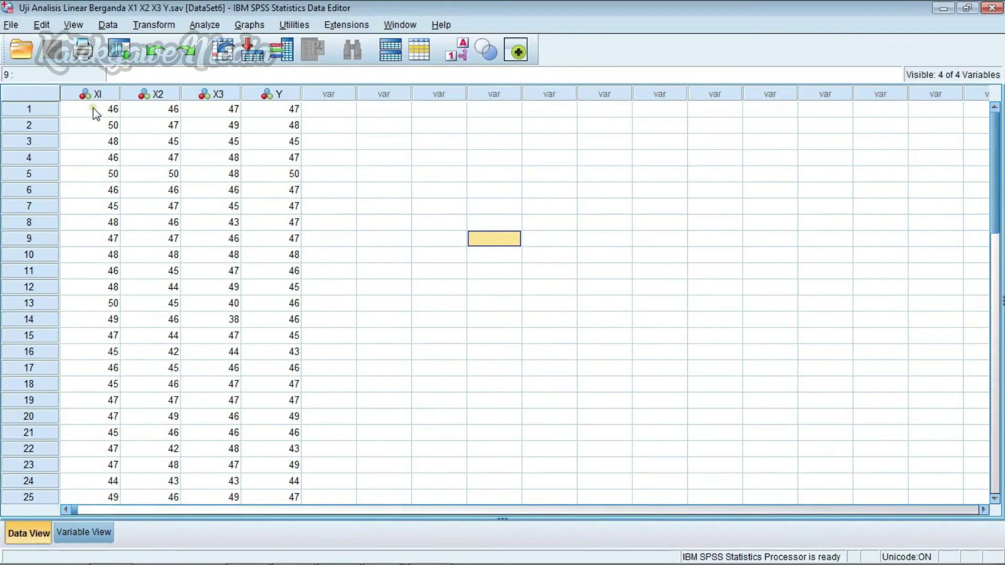
click(90, 108)
click(131, 108)
drag(132, 107, 290, 405)
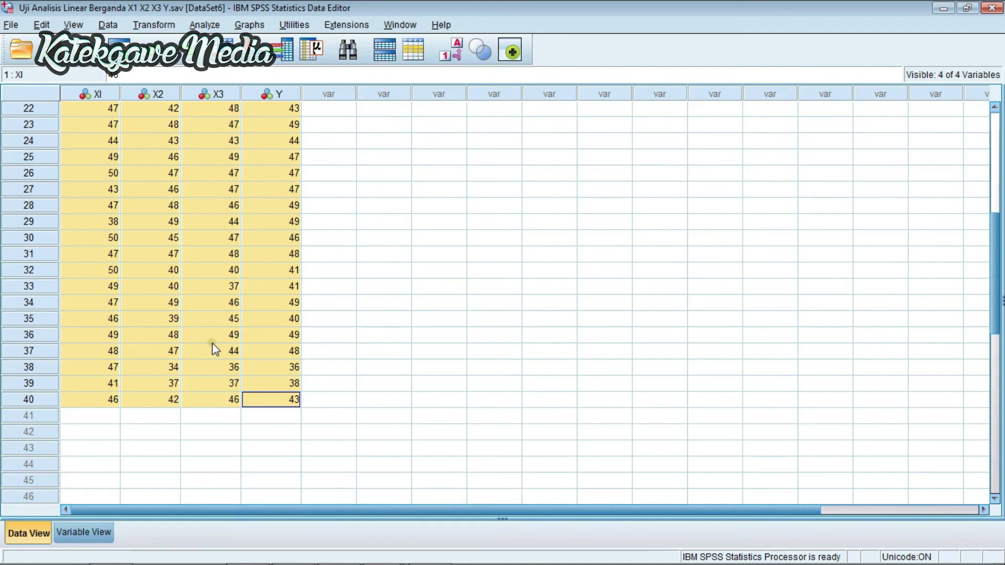
click(201, 26)
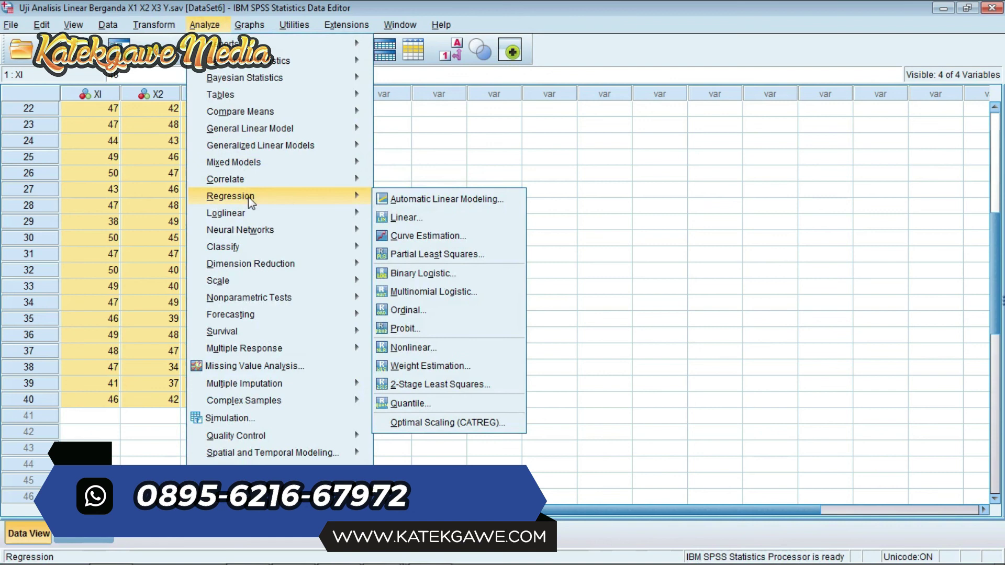
mouse_move(359, 198)
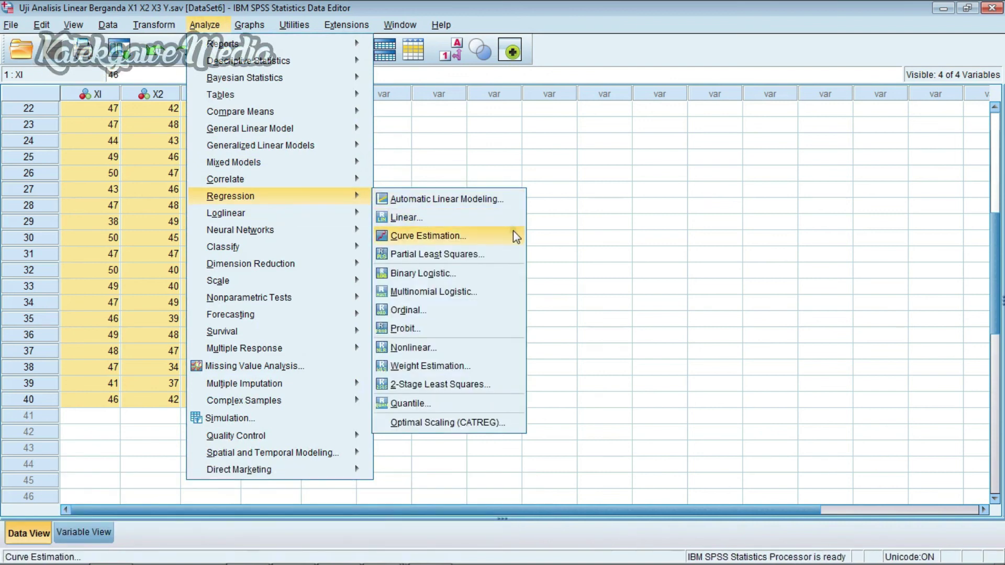
click(513, 214)
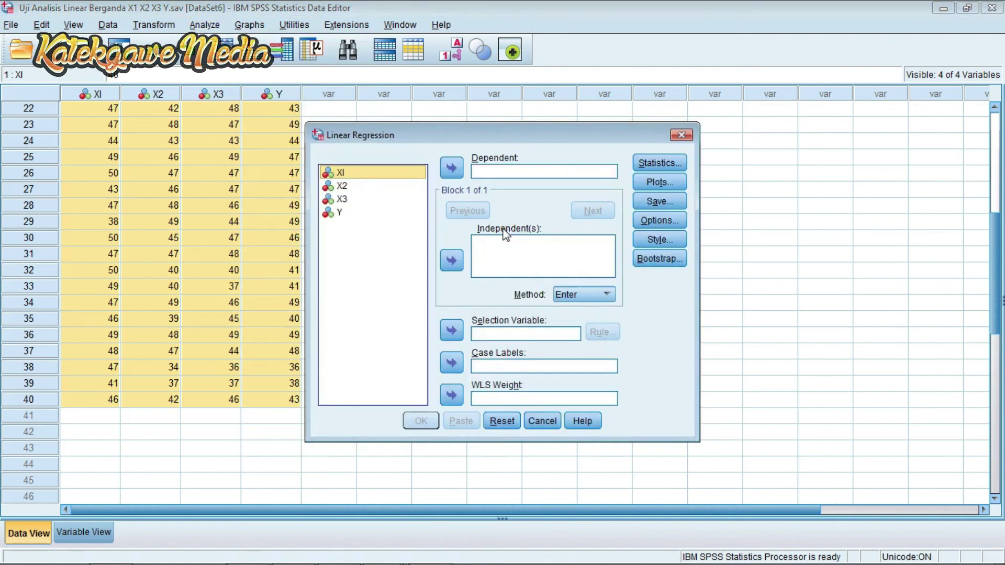
Set XI, X2 and X3 as independent variables and Y as the dependent variable for the multiple linear analysis.
click(451, 260)
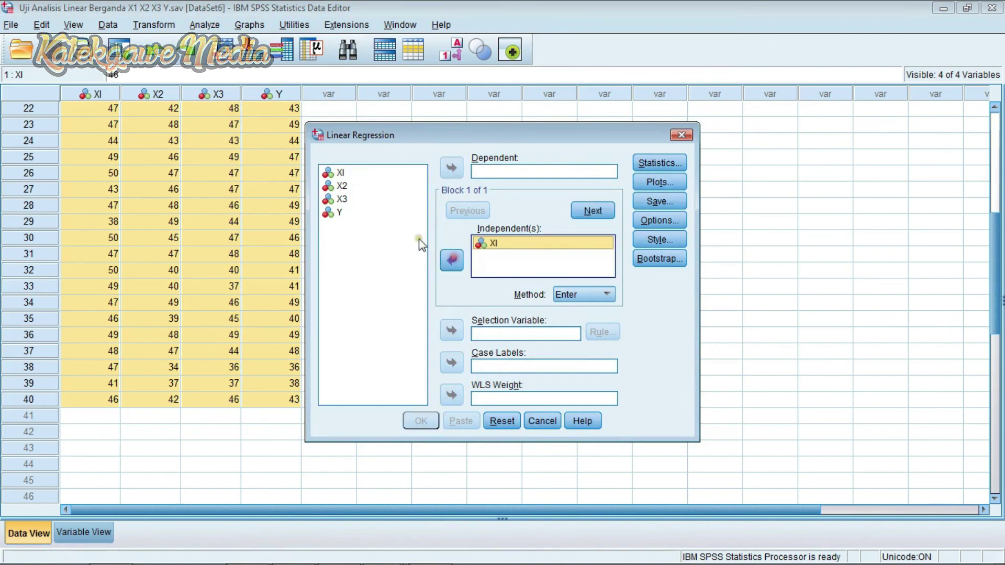
click(378, 186)
click(451, 261)
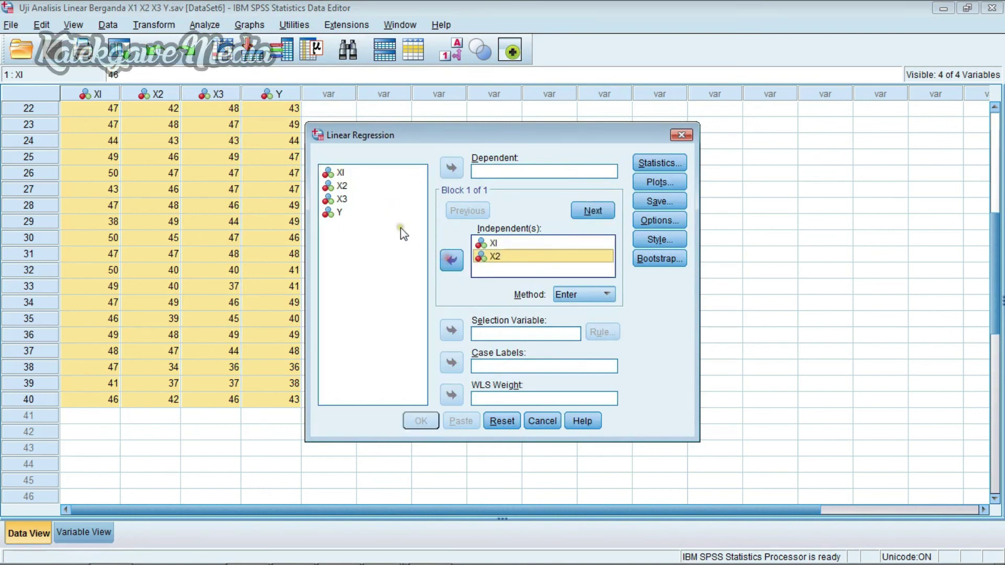
click(359, 199)
right_click(360, 200)
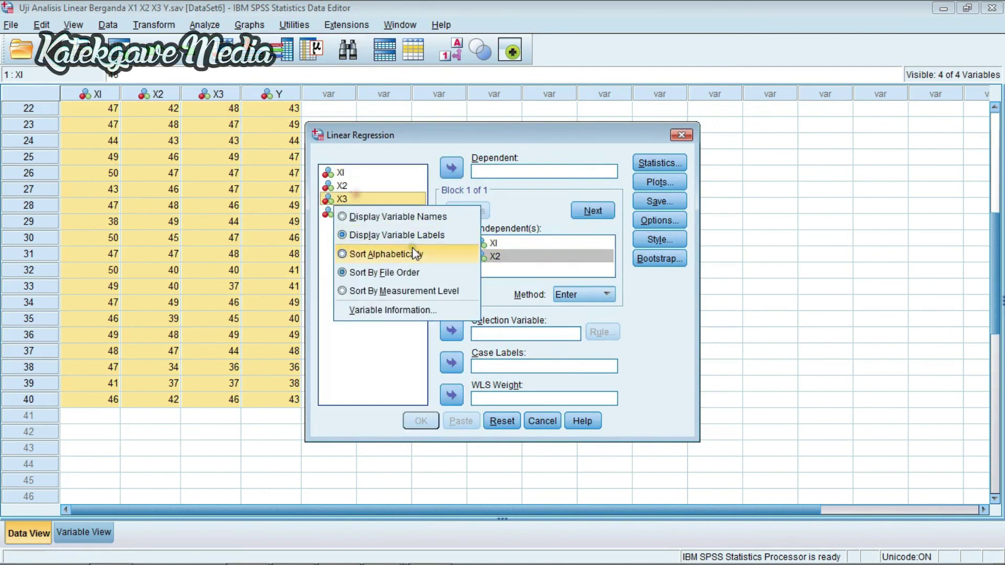
click(349, 199)
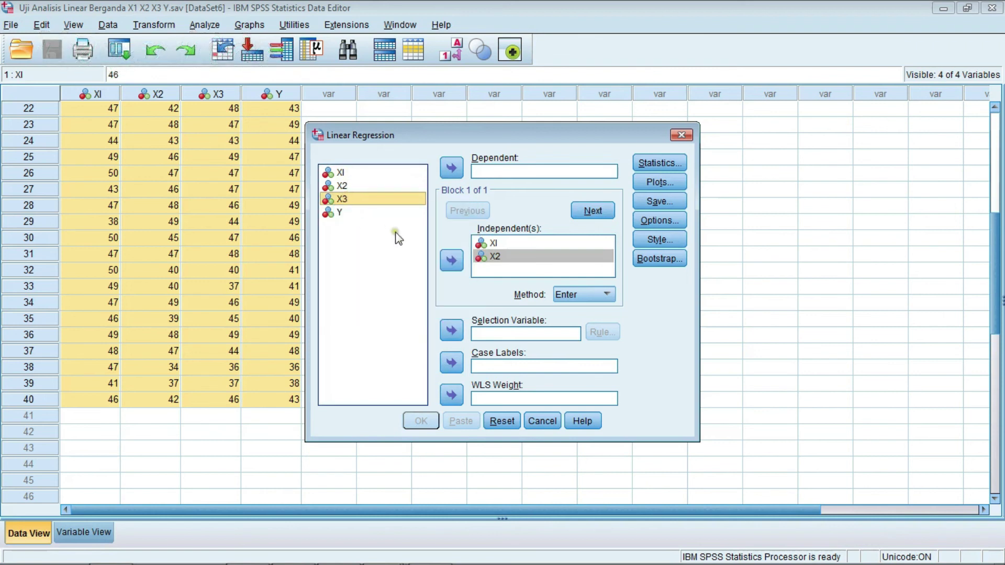
click(451, 260)
click(343, 214)
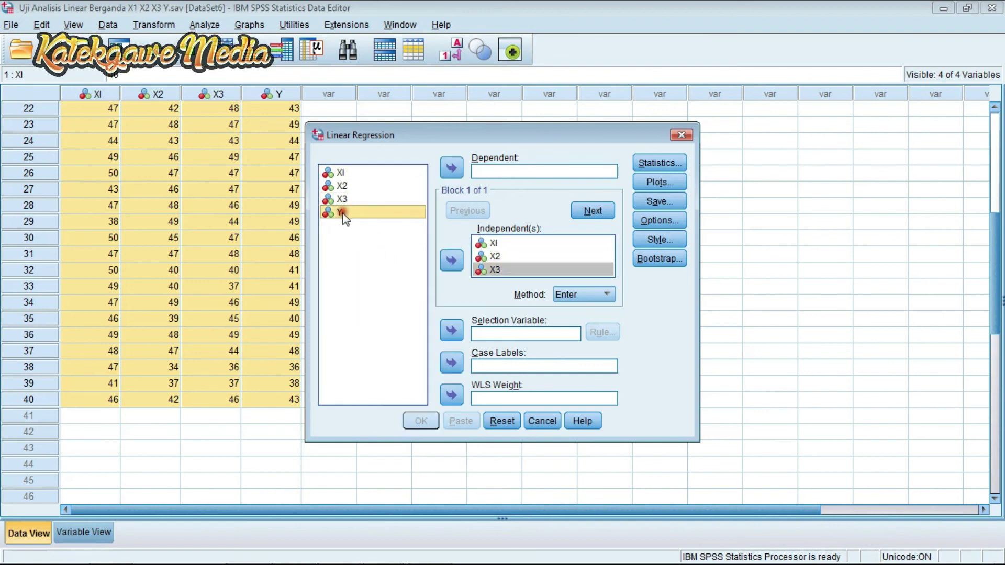
click(450, 169)
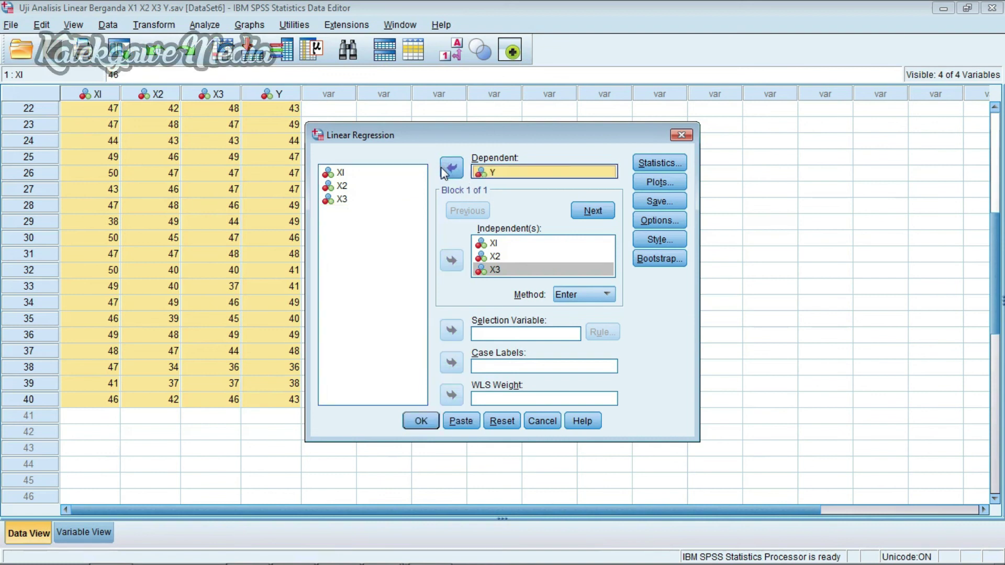
Keep Estimates and Model fit as the regression statistics, run the analysis and look through its output tables.
click(651, 165)
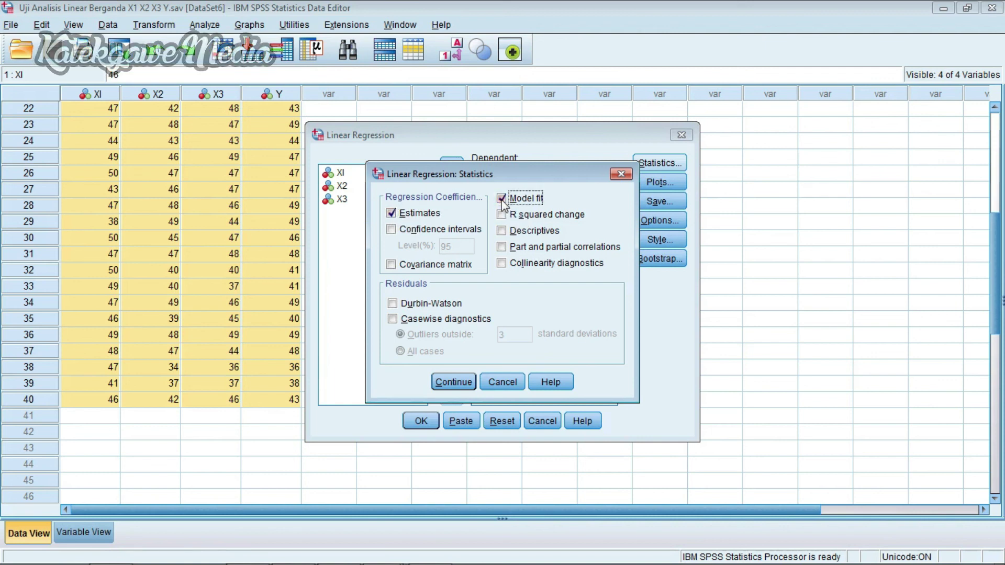
click(455, 383)
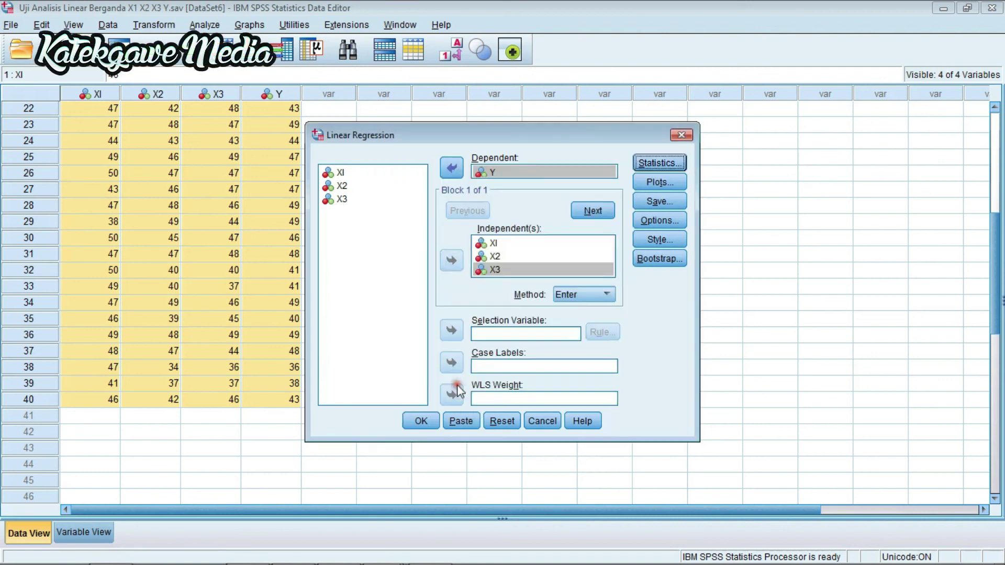
click(419, 422)
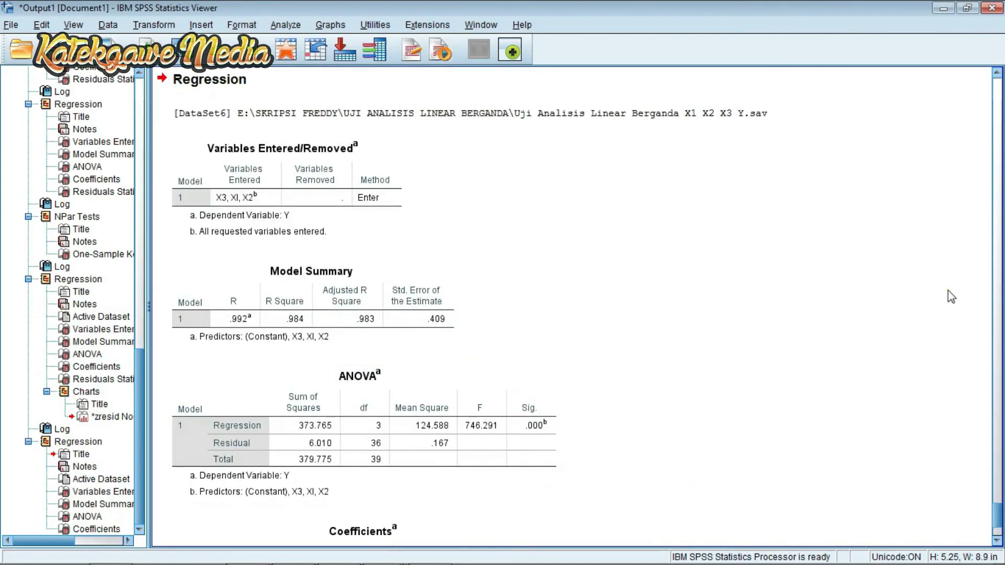
scroll(898, 191, down, 3)
scroll(900, 192, down, 4)
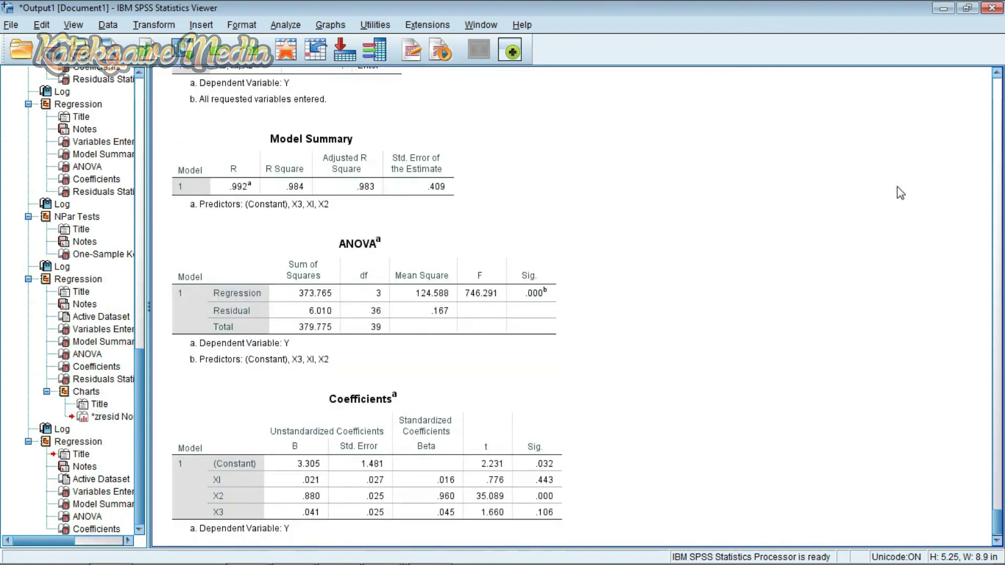
scroll(899, 193, up, 6)
scroll(898, 194, up, 3)
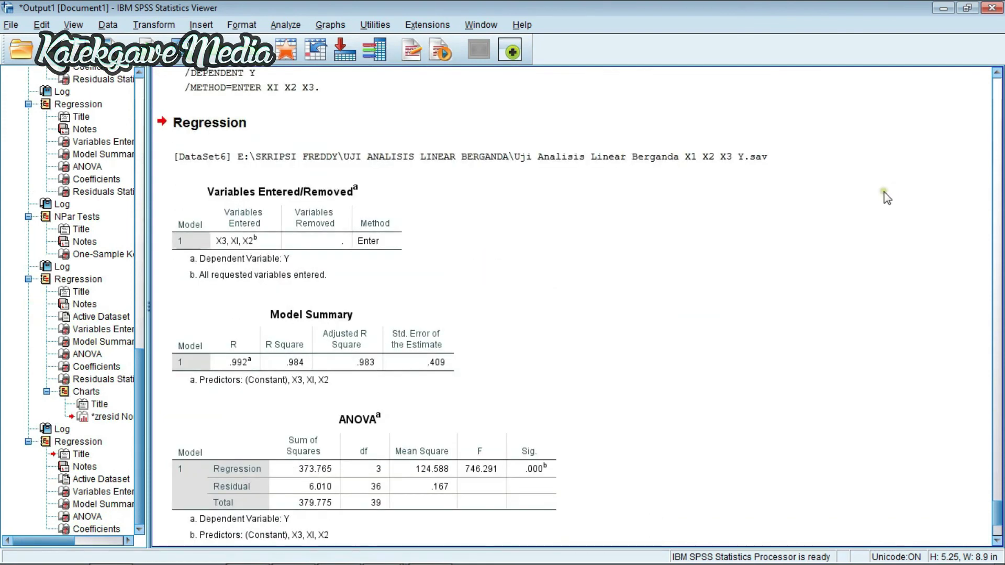
Copy the Variables Entered/Removed table of the latest regression output and paste it on the empty last page of the Word document.
click(271, 217)
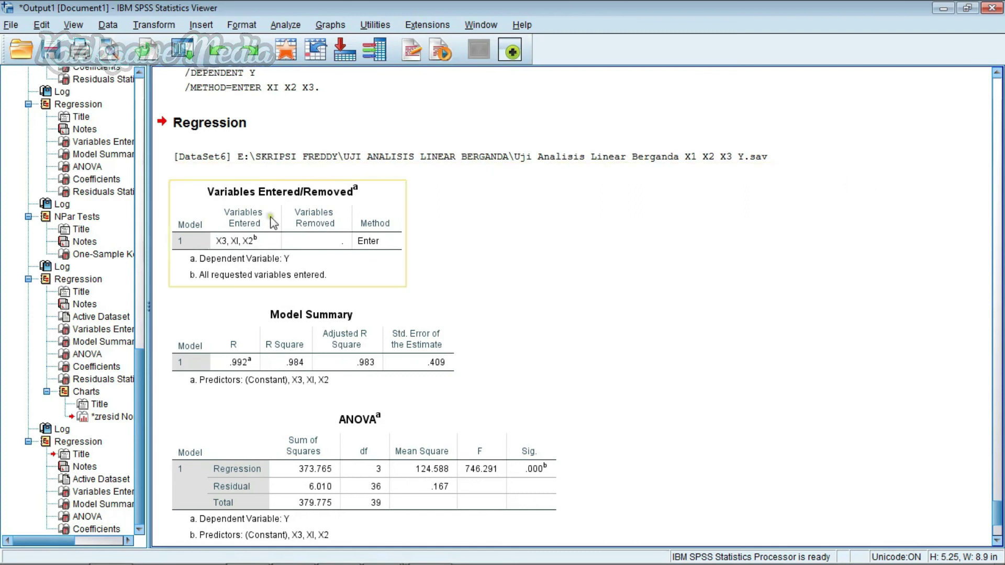
right_click(358, 218)
click(383, 237)
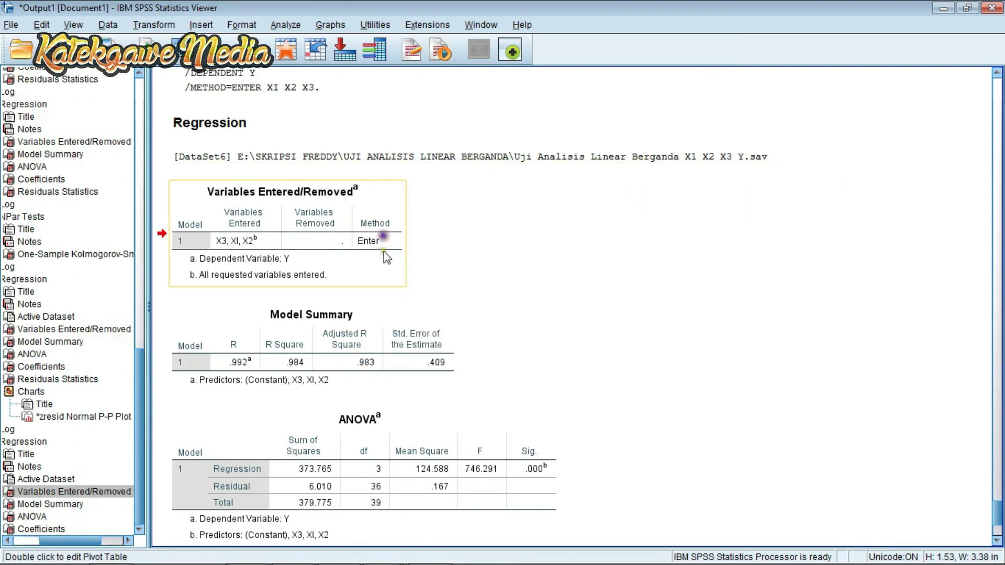
mouse_move(384, 562)
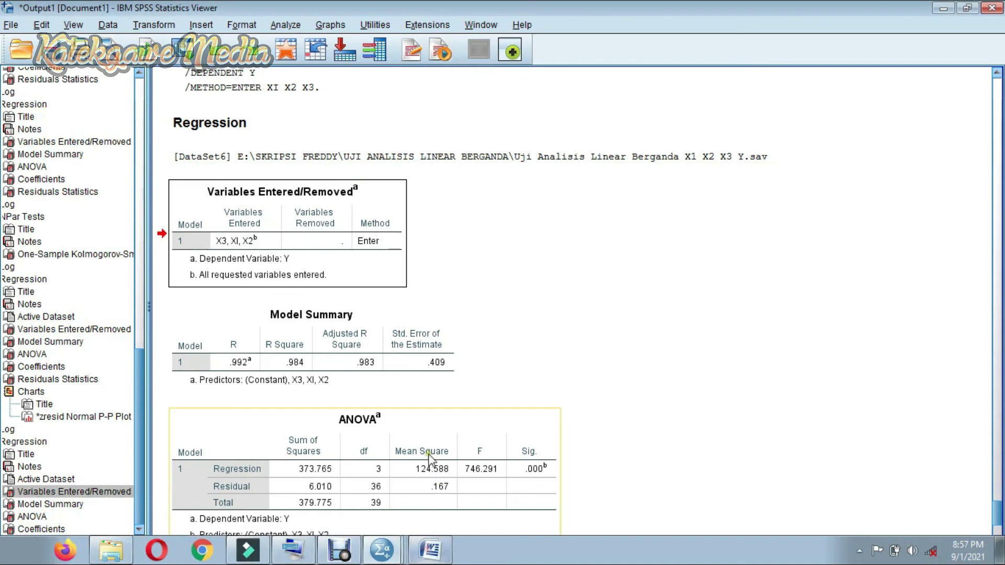
click(430, 558)
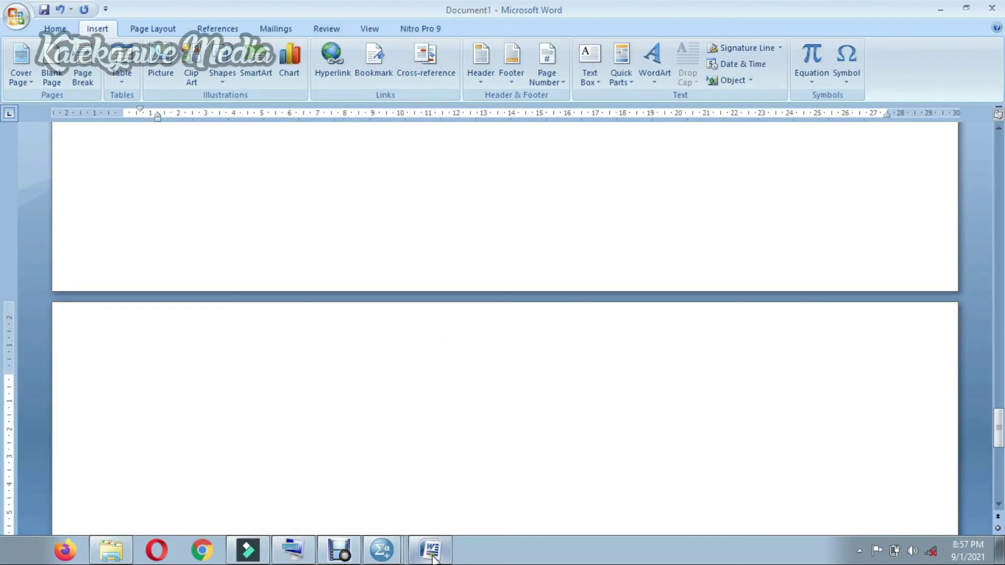
right_click(265, 393)
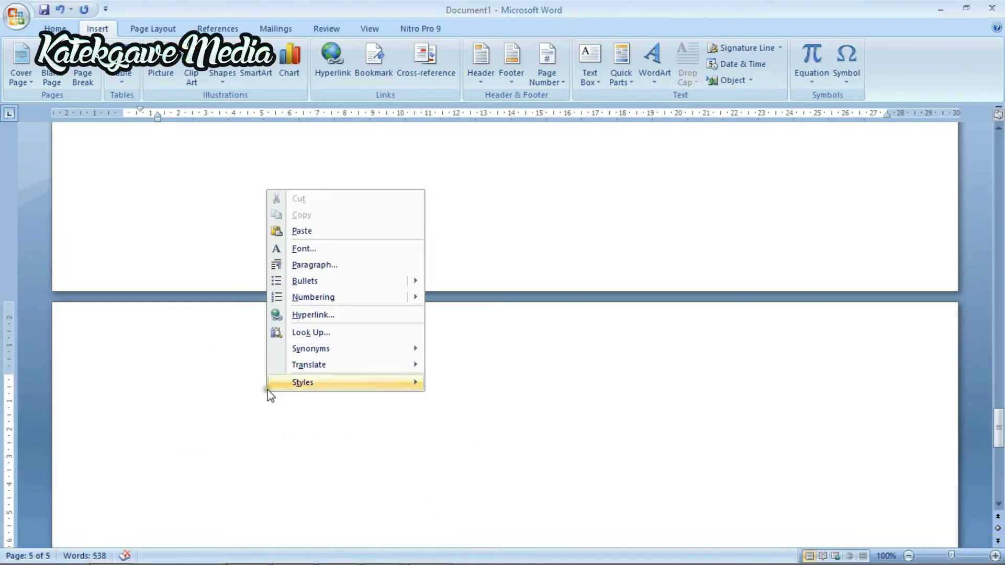
click(308, 246)
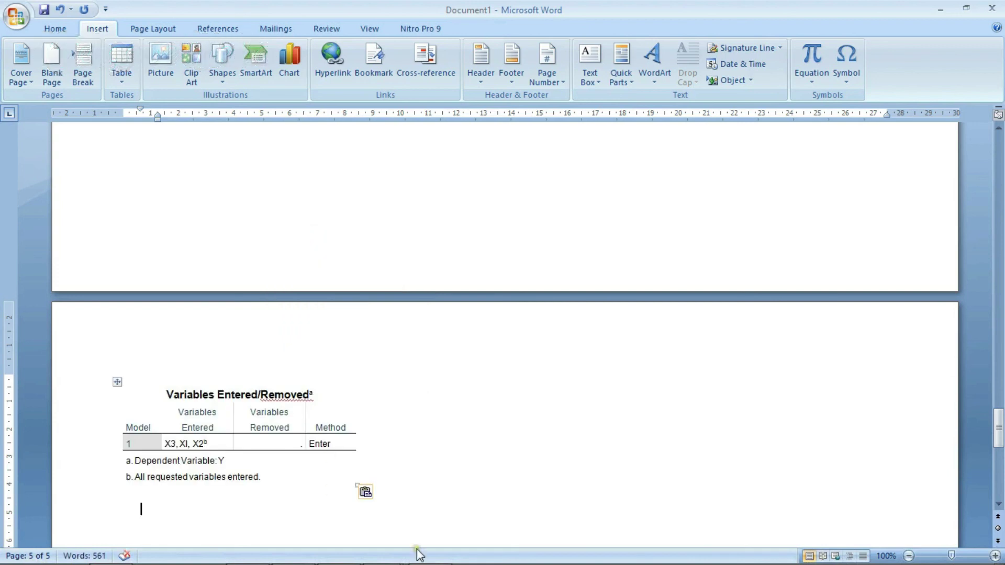
Copy the Model Summary table from the SPSS output and paste it below the Variables Entered/Removed table in Word.
mouse_move(413, 563)
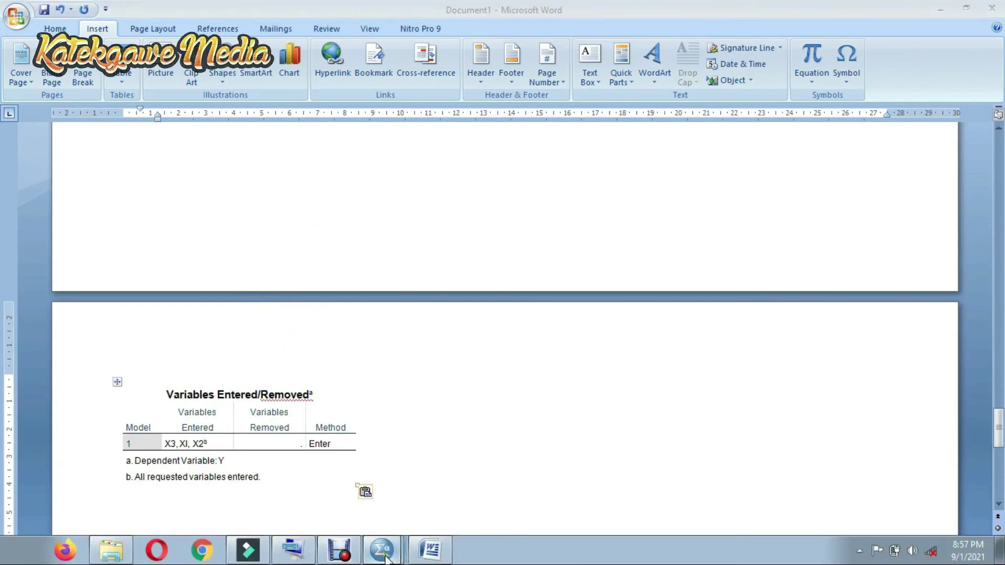
right_click(368, 376)
right_click(540, 309)
click(438, 360)
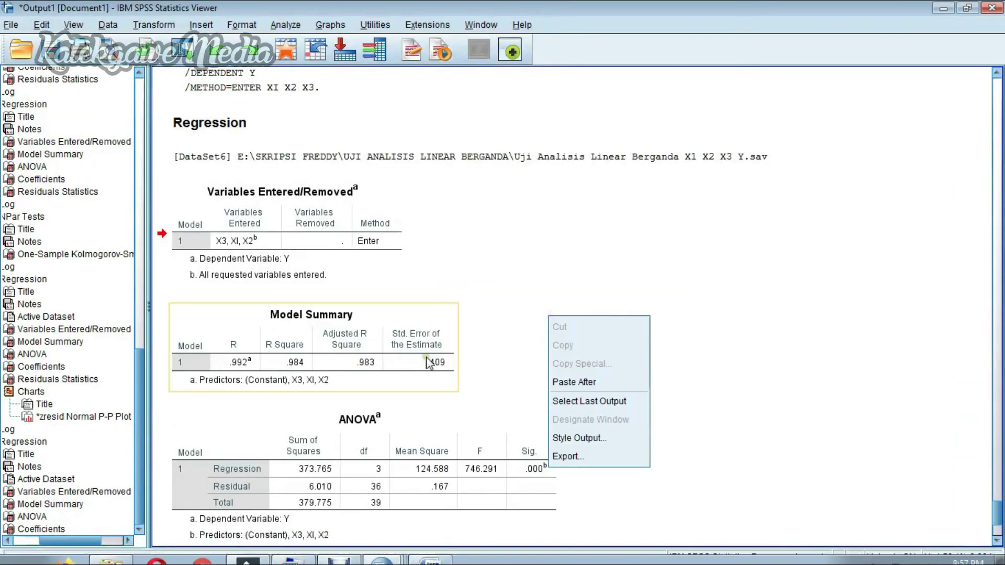
right_click(383, 350)
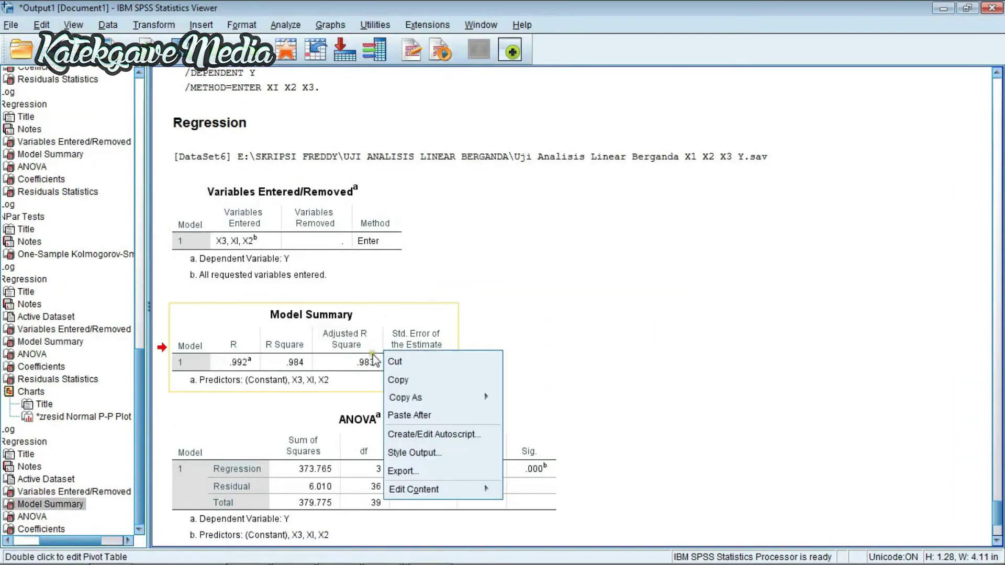
click(413, 383)
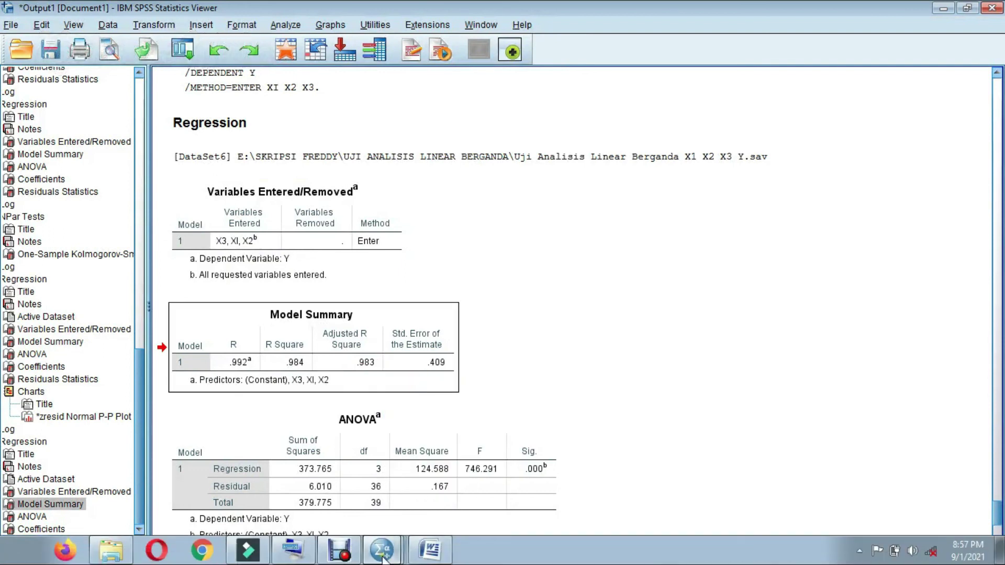
click(430, 550)
scroll(351, 501, down, 3)
right_click(208, 329)
click(246, 373)
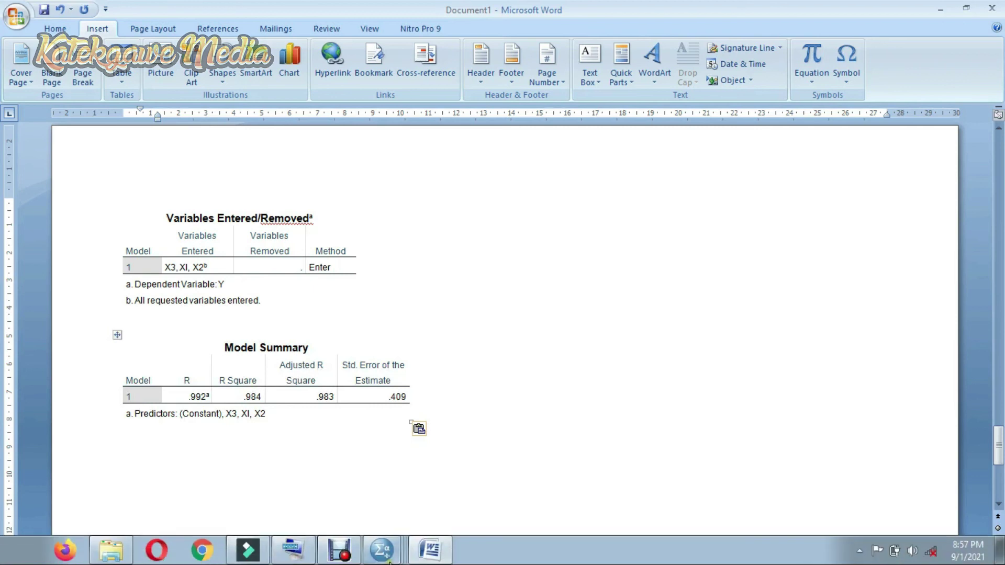
Copy the ANOVA table from the SPSS output and paste it below the Model Summary table in Word.
click(385, 554)
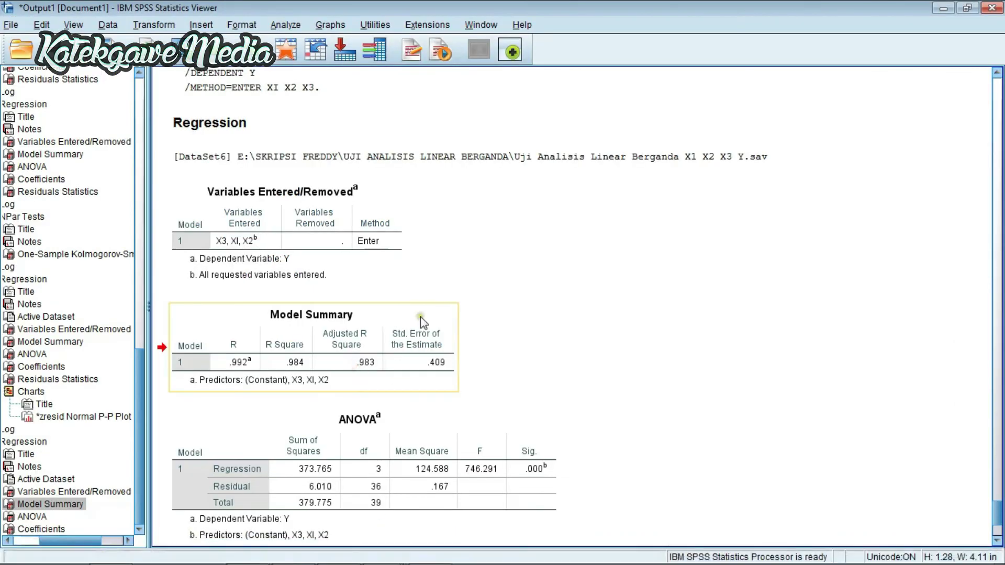
scroll(413, 335, down, 5)
click(389, 304)
right_click(389, 304)
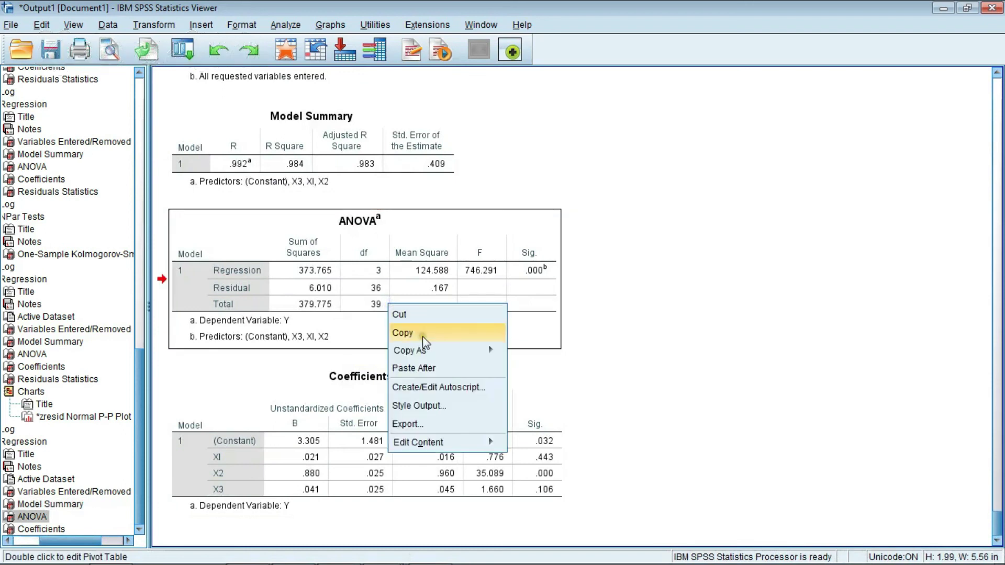
click(405, 321)
mouse_move(383, 561)
click(430, 558)
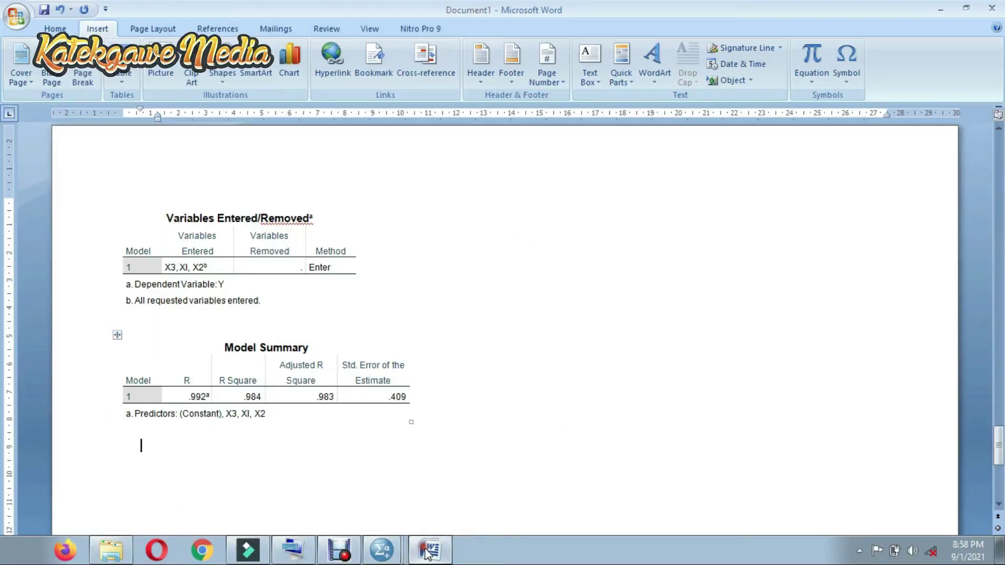
scroll(293, 444, down, 3)
right_click(215, 354)
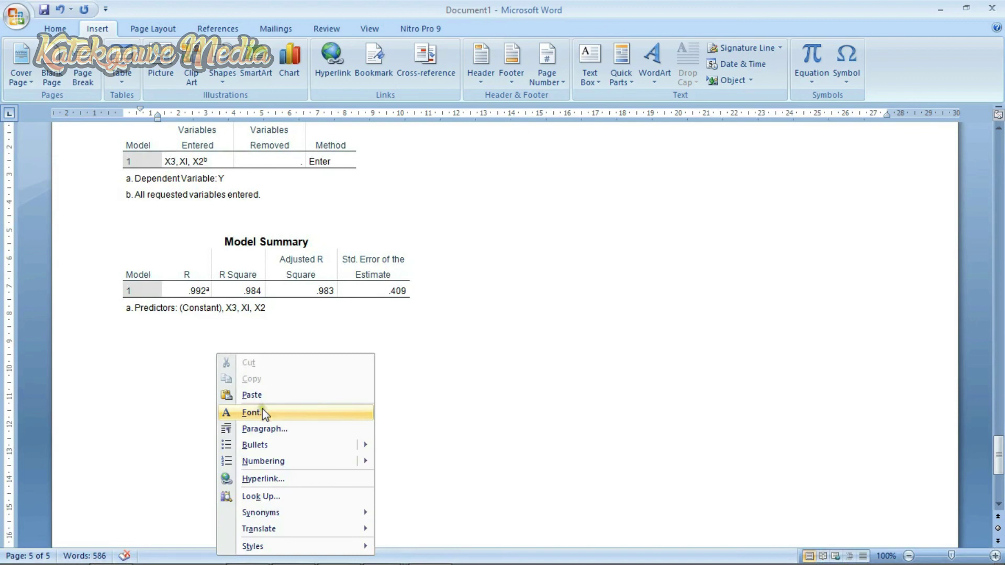
click(251, 394)
scroll(372, 381, down, 3)
Copy the Coefficients table from the SPSS output and paste it below the ANOVA table in Word.
mouse_move(373, 550)
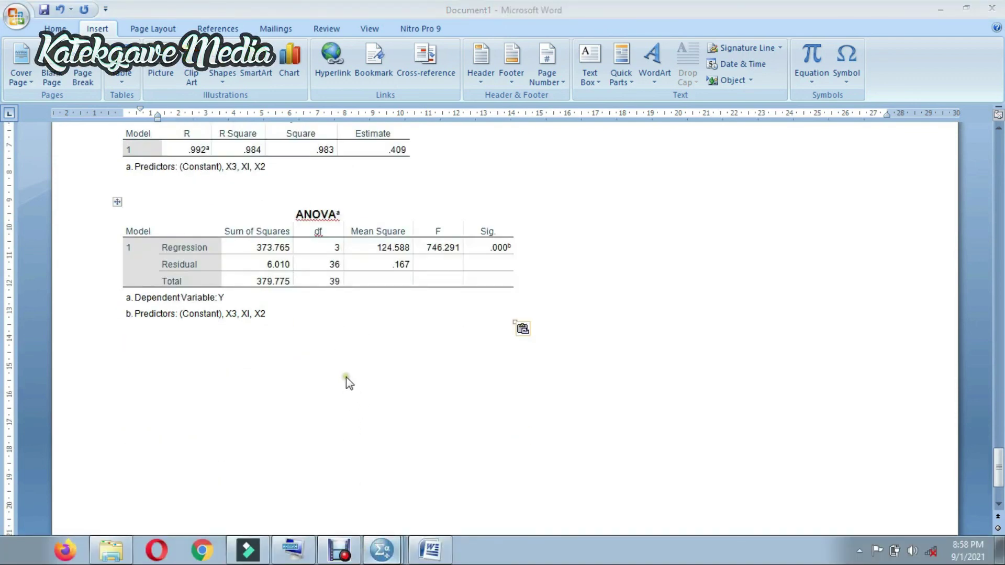
key(alt+Tab)
right_click(385, 377)
click(385, 377)
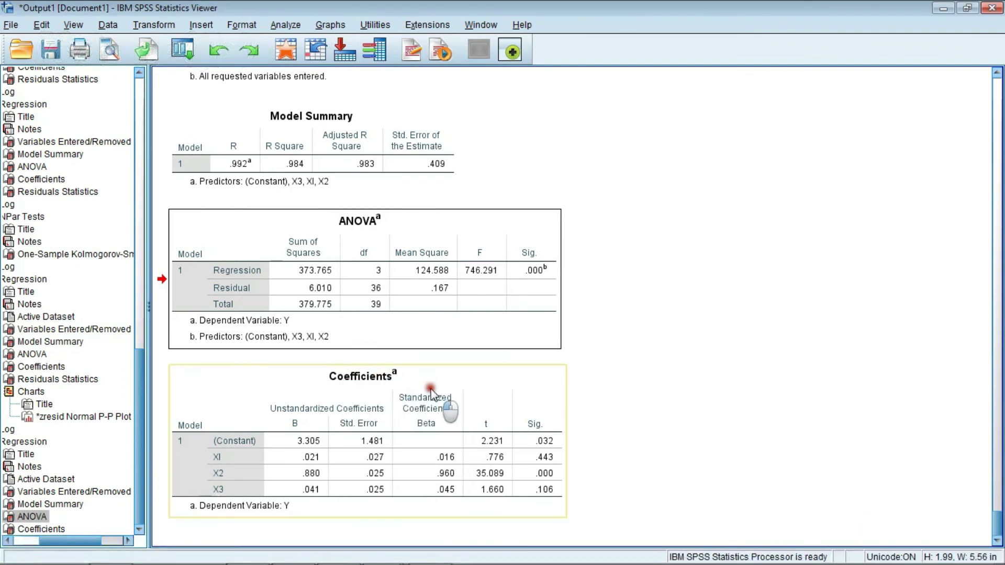
right_click(404, 413)
click(446, 437)
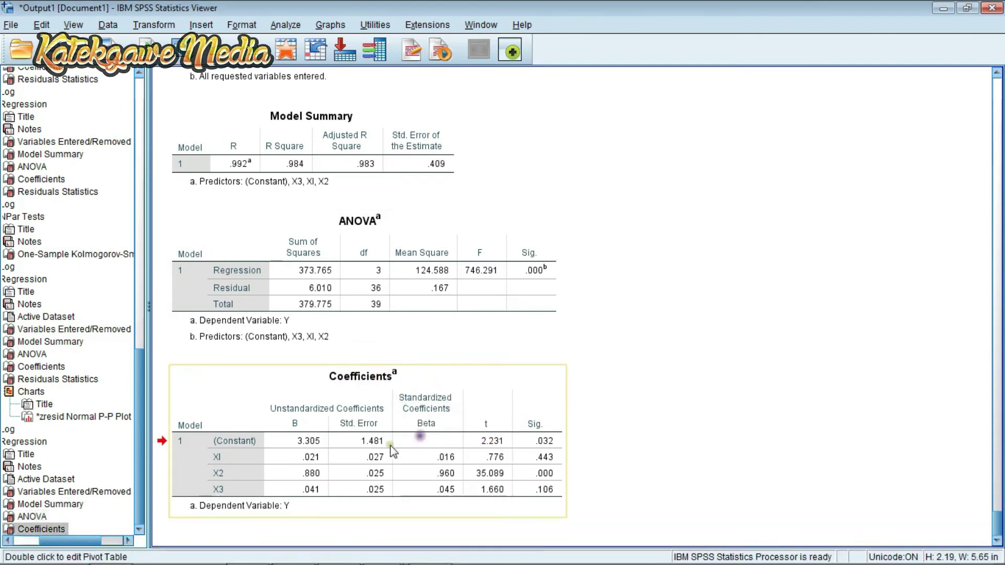
mouse_move(365, 562)
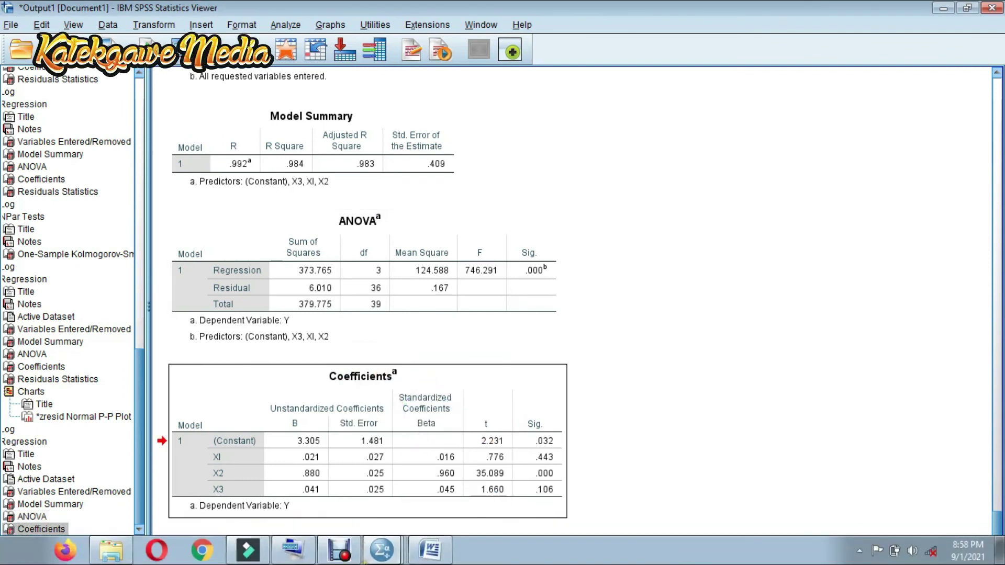
click(432, 550)
scroll(258, 398, down, 4)
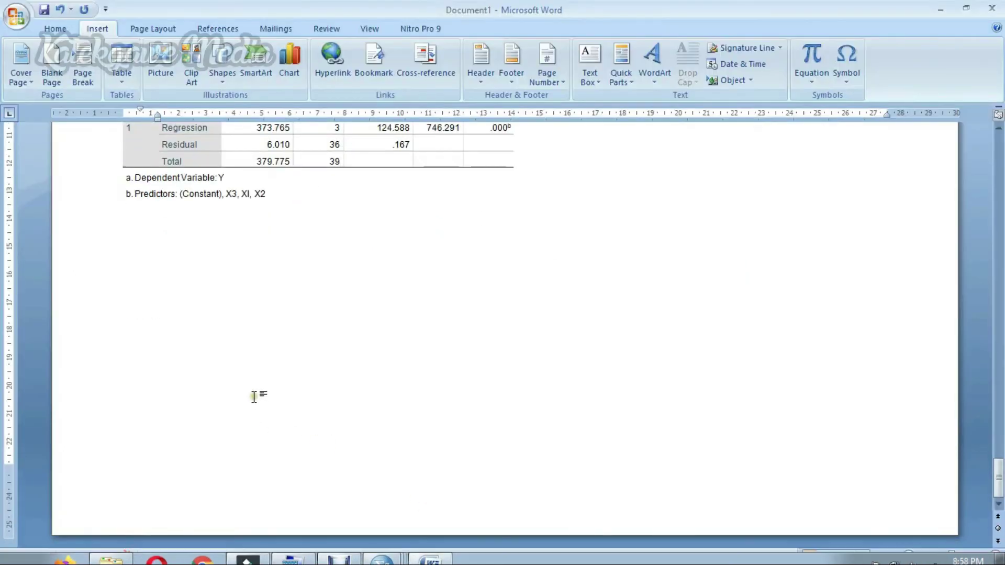
right_click(194, 234)
click(236, 278)
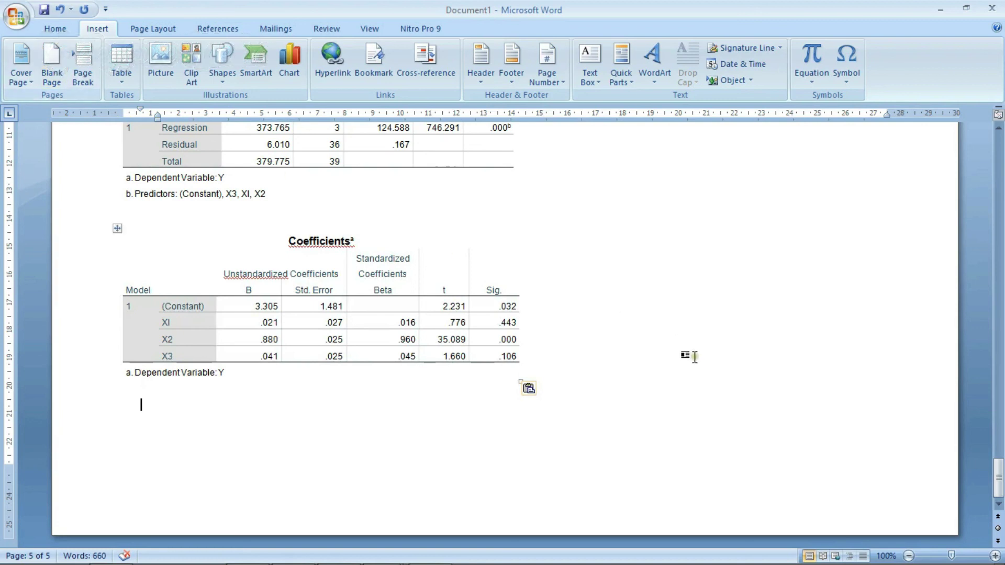
Insert a page break below the pasted Coefficients table to start a new page.
click(385, 311)
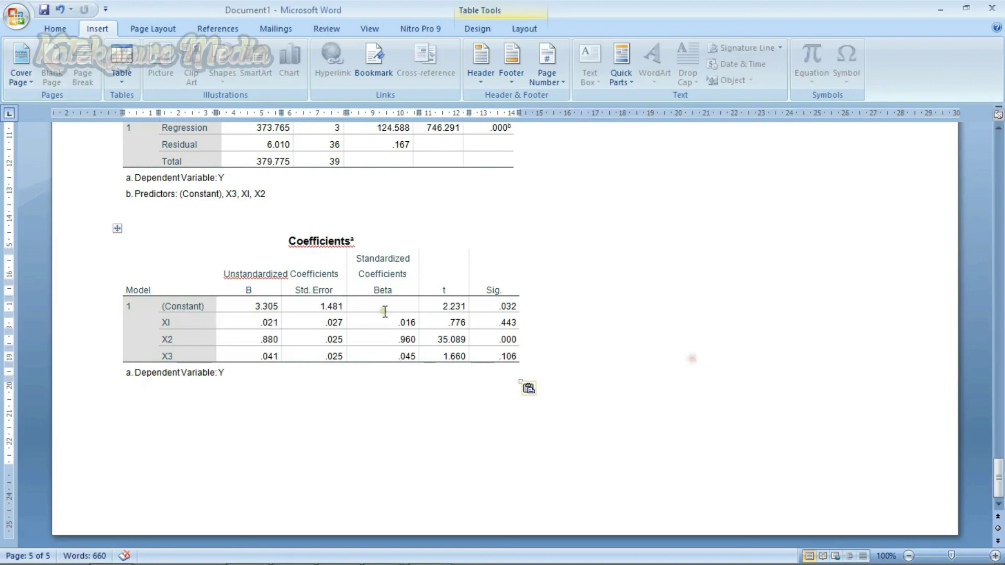
click(265, 433)
click(63, 78)
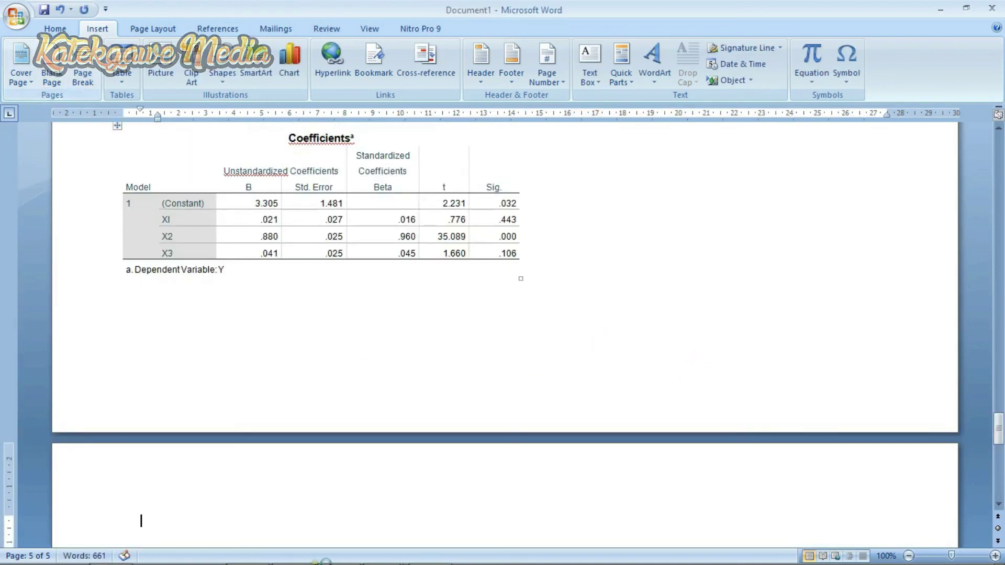
Switch back to the SPSS output and look through the multiple linear regression tables from Variables Entered/Removed to Coefficients.
mouse_move(385, 550)
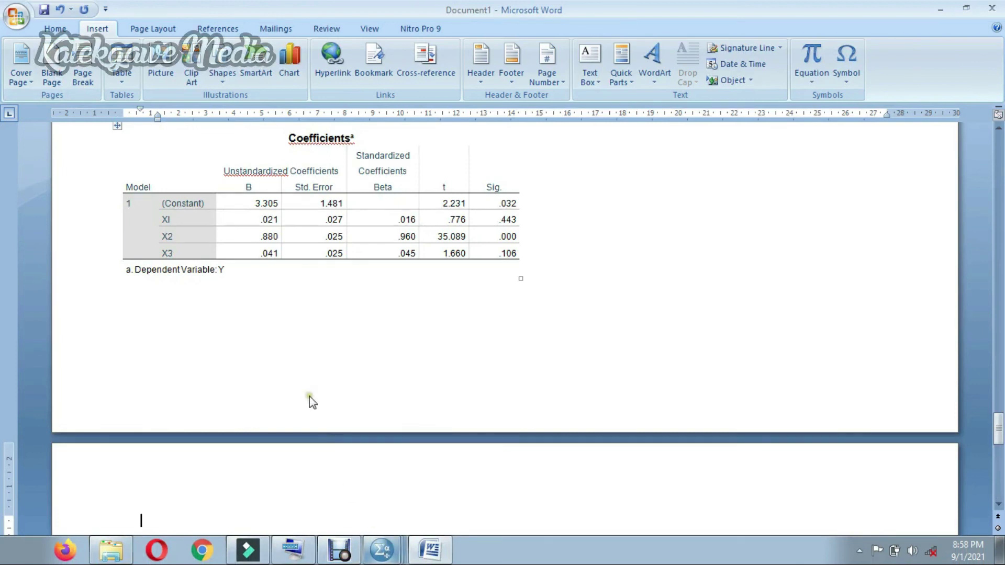
key(alt+Tab)
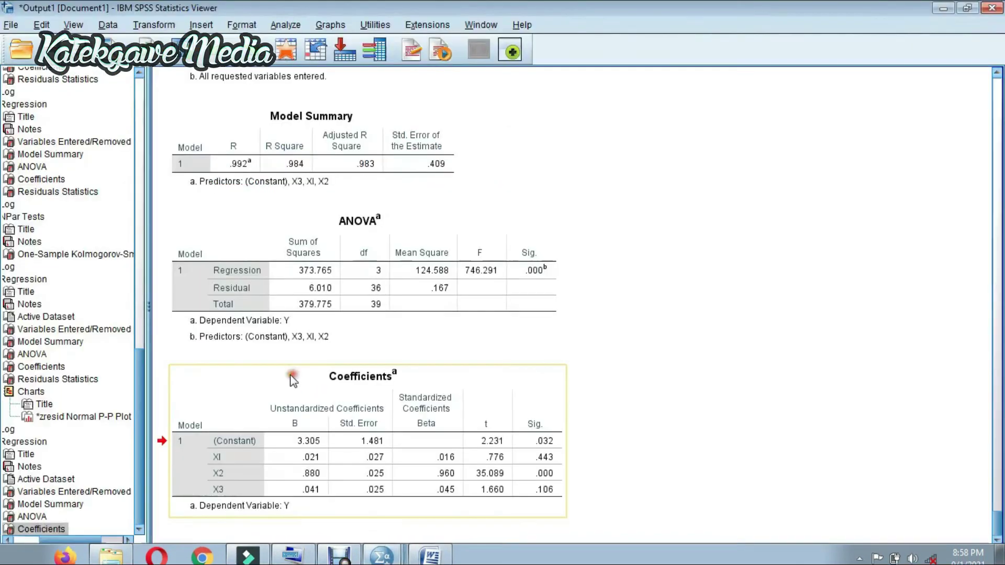
scroll(535, 306, up, 10)
scroll(529, 313, down, 7)
scroll(520, 343, down, 5)
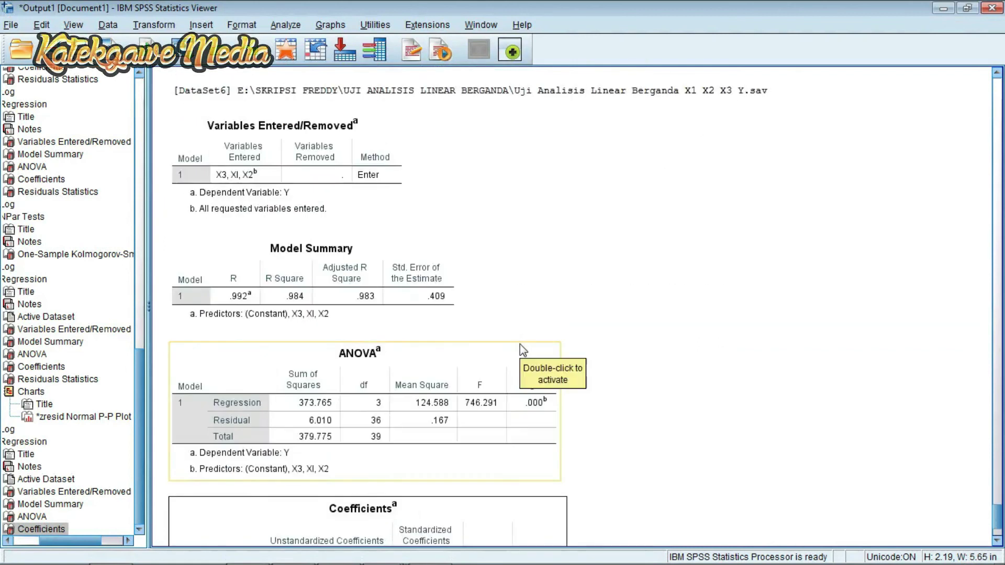
scroll(520, 344, down, 2)
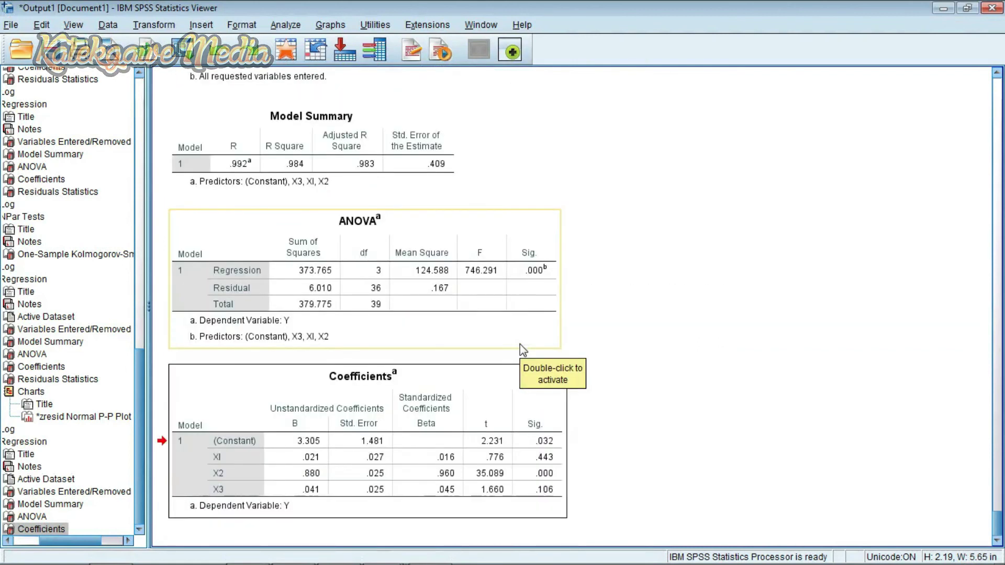